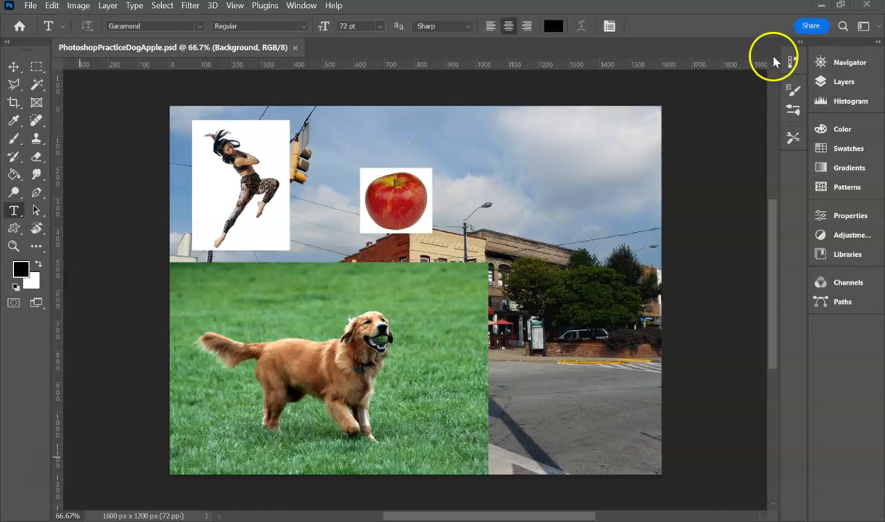
Hide the dancer, dog and Apple layers so only the street landscape shows over the background
{"action": "left_click", "coordinate": [840, 82]}
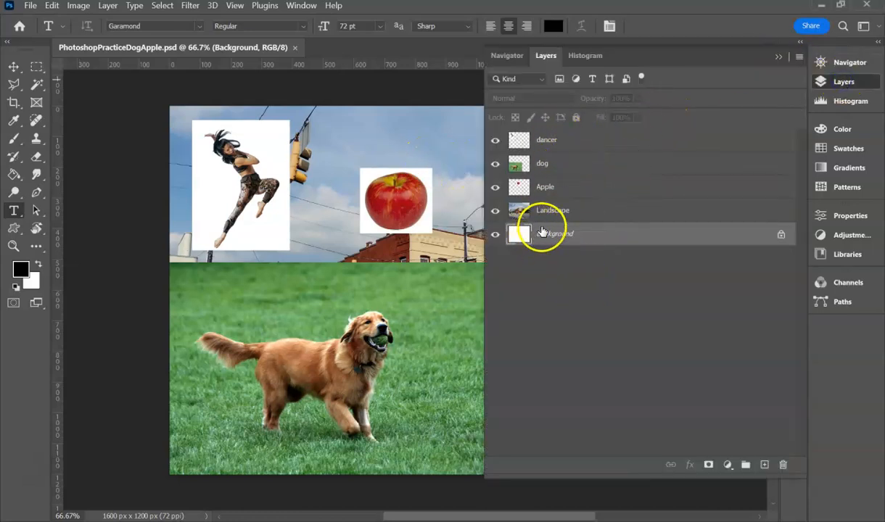
{"action": "left_click", "coordinate": [495, 140]}
{"action": "left_click", "coordinate": [495, 164]}
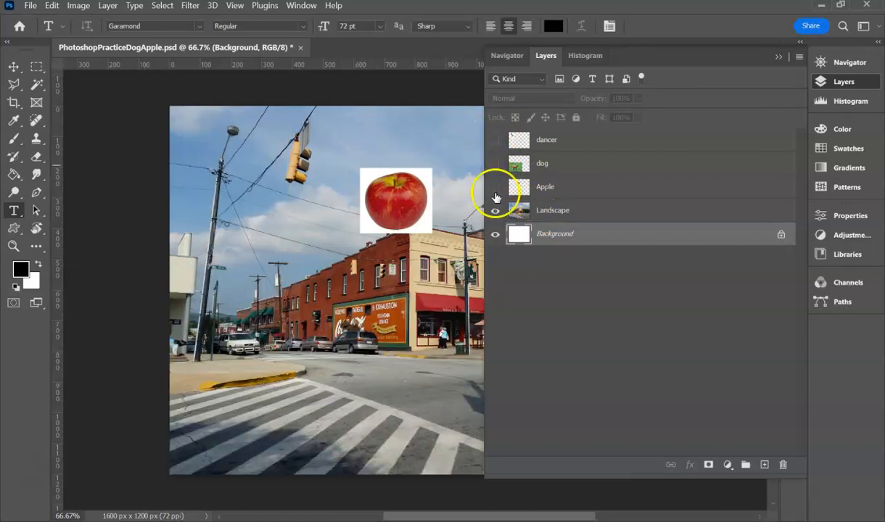
{"action": "left_click", "coordinate": [495, 187]}
{"action": "left_click", "coordinate": [778, 57]}
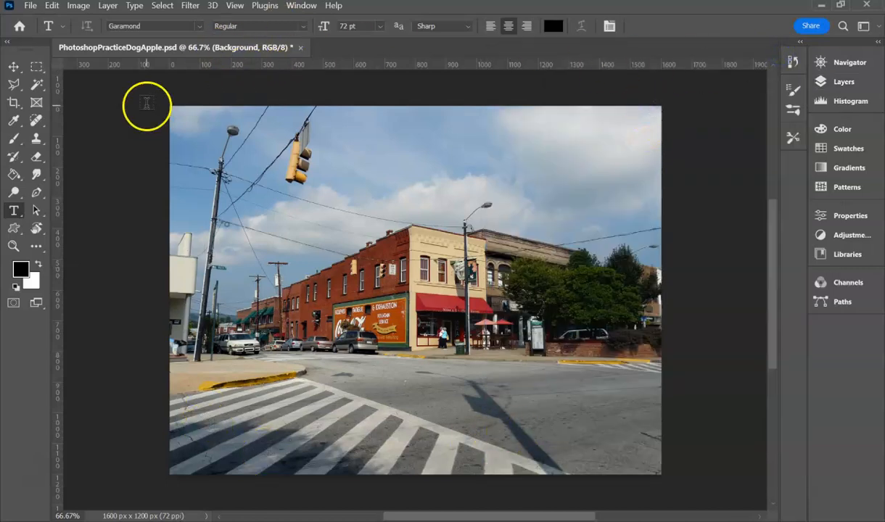
Make the dog layer visible again and select it for use with the Move tool
{"action": "left_click", "coordinate": [13, 66]}
{"action": "left_click", "coordinate": [820, 81]}
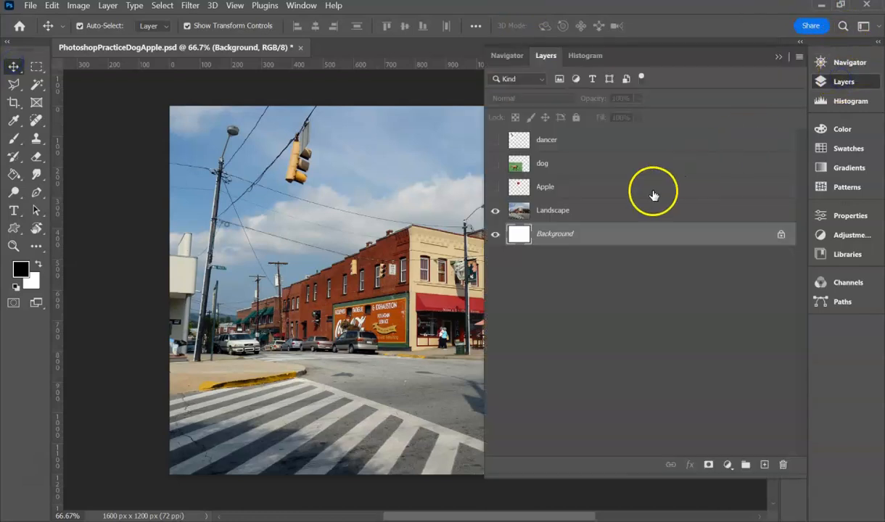
{"action": "left_click", "coordinate": [574, 188]}
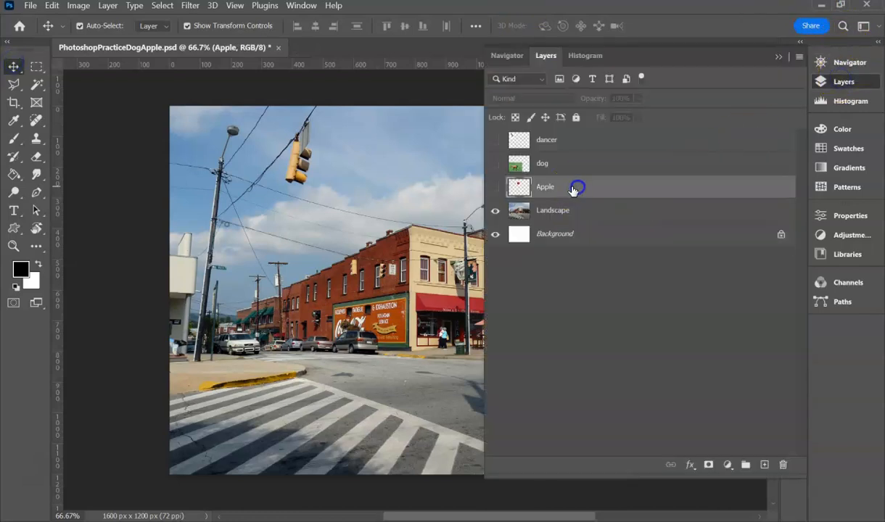
{"action": "left_click", "coordinate": [495, 164]}
{"action": "left_click", "coordinate": [549, 168]}
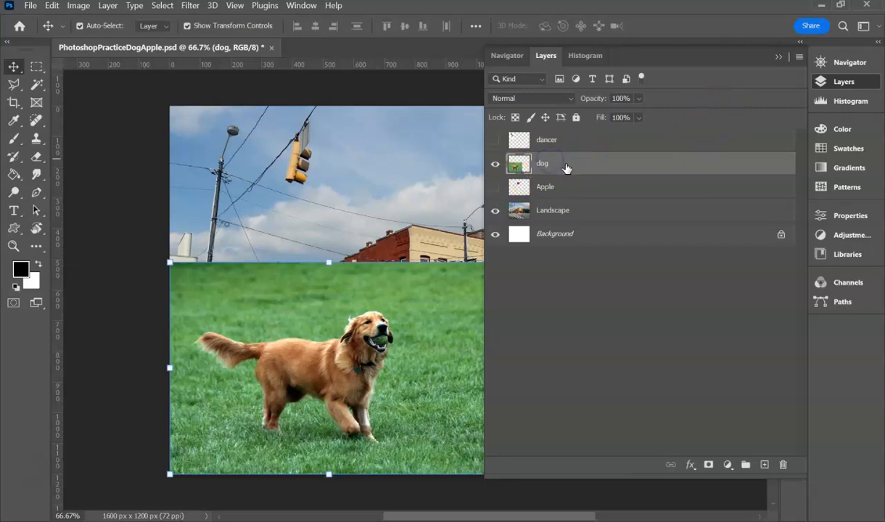
Move the dog picture around the street photo and place it over the crosswalk in the photo's lower-left part
{"action": "left_click", "coordinate": [779, 57]}
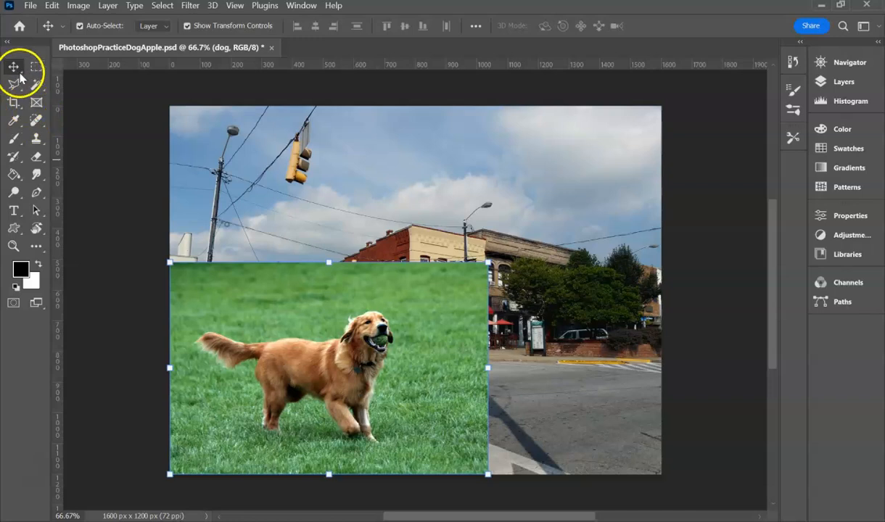
{"action": "left_click_drag", "start_coordinate": [232, 352], "coordinate": [487, 239]}
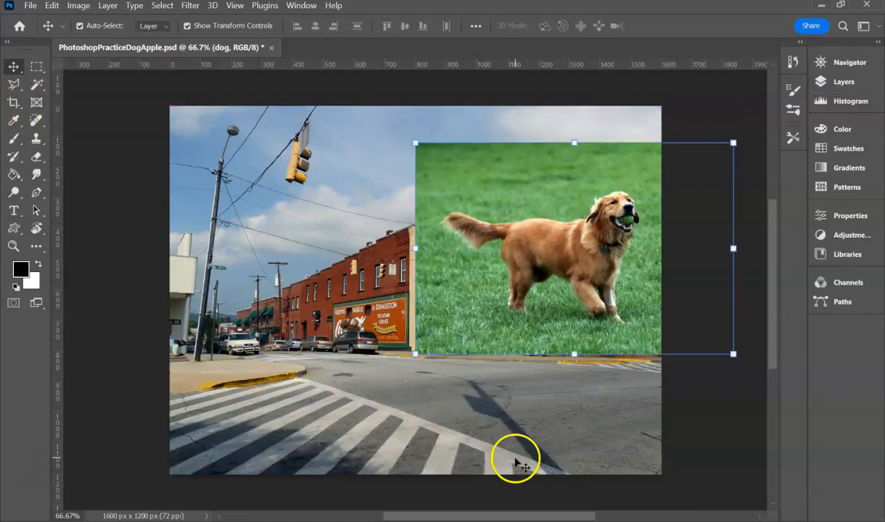
{"action": "left_click_drag", "start_coordinate": [555, 249], "coordinate": [318, 341]}
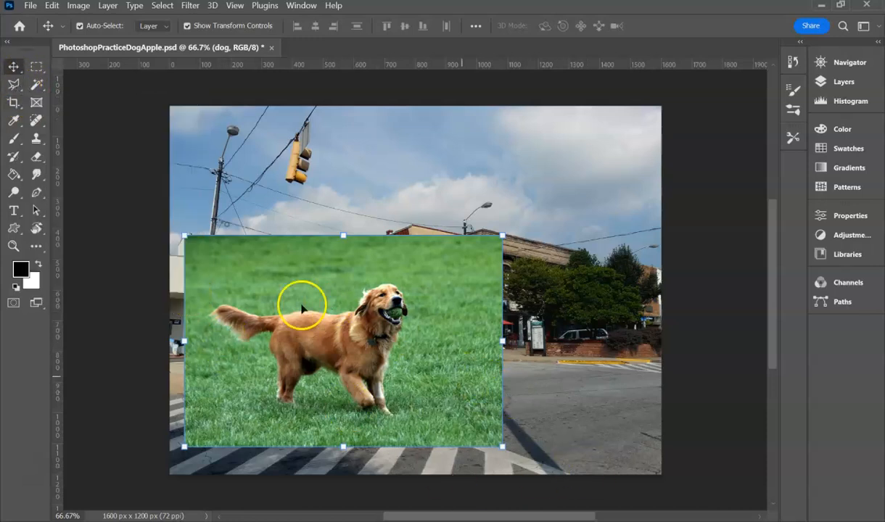
Loosely outline the grass above and in front of the dog with the Lasso tool, delete it and deselect
{"action": "left_click", "coordinate": [12, 84]}
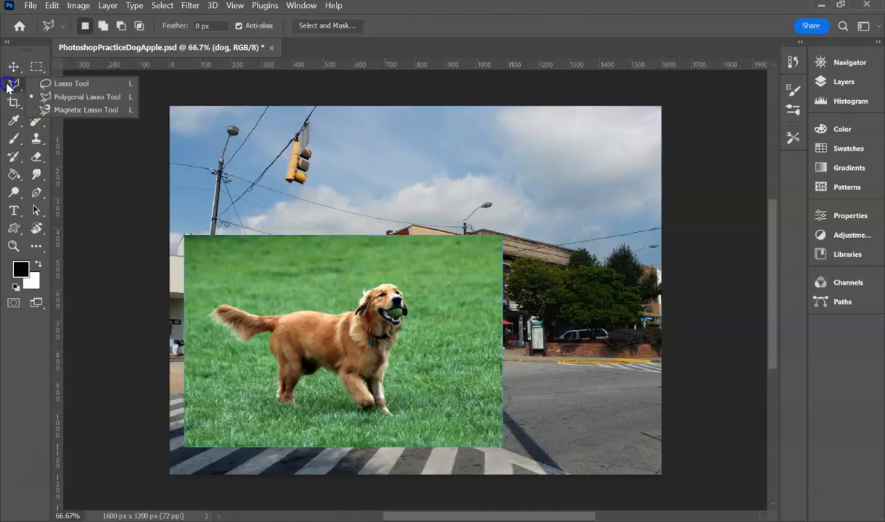
{"action": "left_click", "coordinate": [72, 85]}
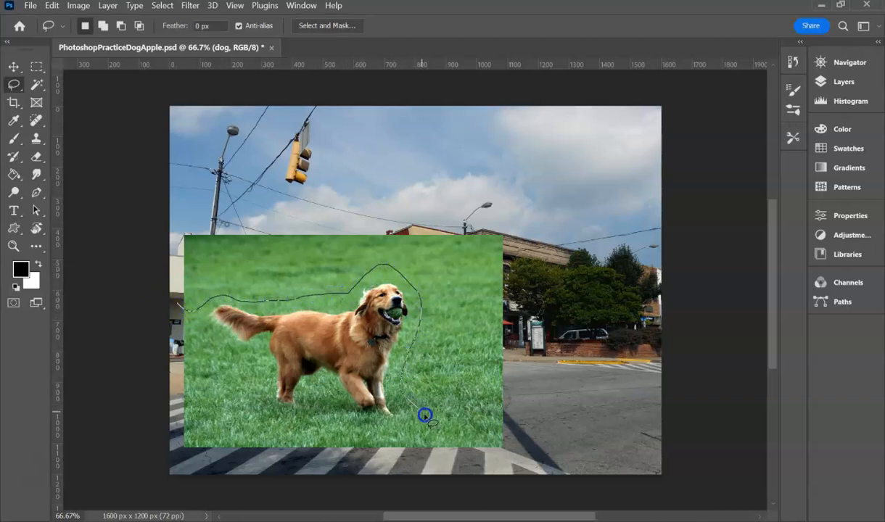
{"action": "mouse_move", "coordinate": [526, 454]}
{"action": "left_mouse_down"}
{"action": "mouse_move", "coordinate": [569, 354]}
{"action": "mouse_move", "coordinate": [564, 262]}
{"action": "mouse_move", "coordinate": [531, 226]}
{"action": "mouse_move", "coordinate": [269, 186]}
{"action": "left_mouse_up"}
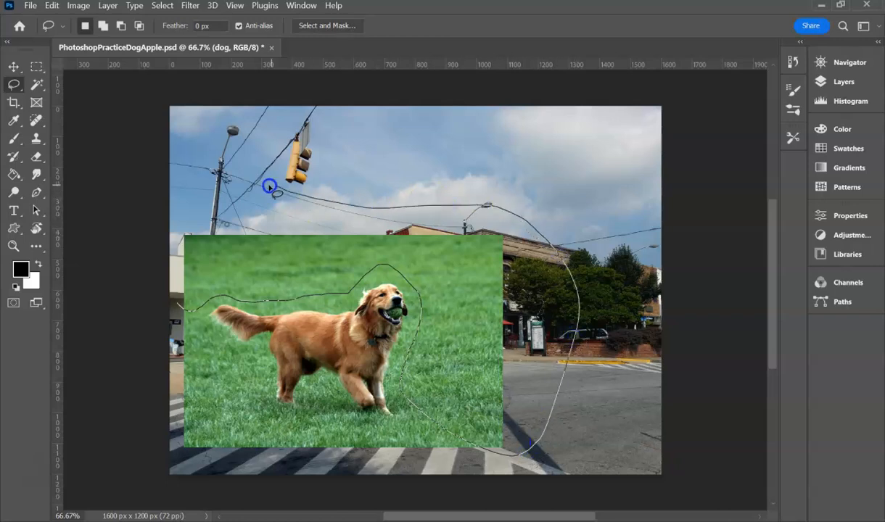
{"action": "left_click_drag", "start_coordinate": [174, 300], "coordinate": [176, 301]}
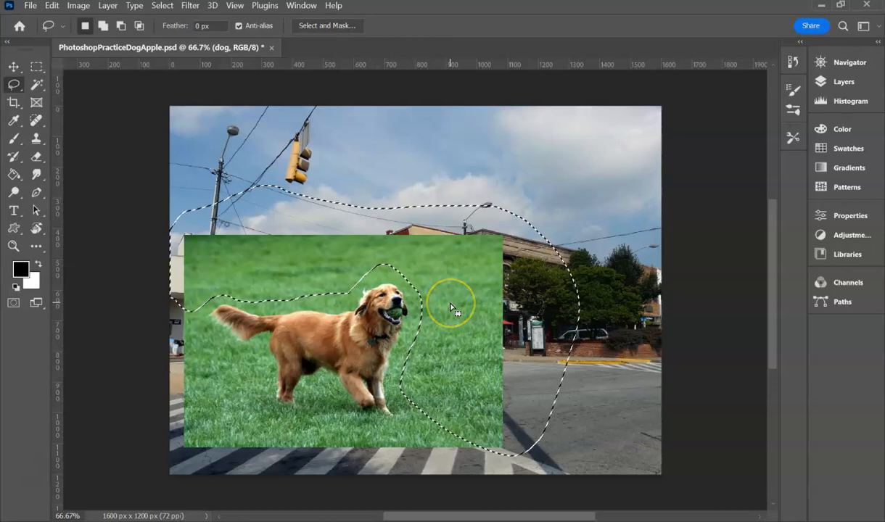
{"action": "key", "text": "Delete"}
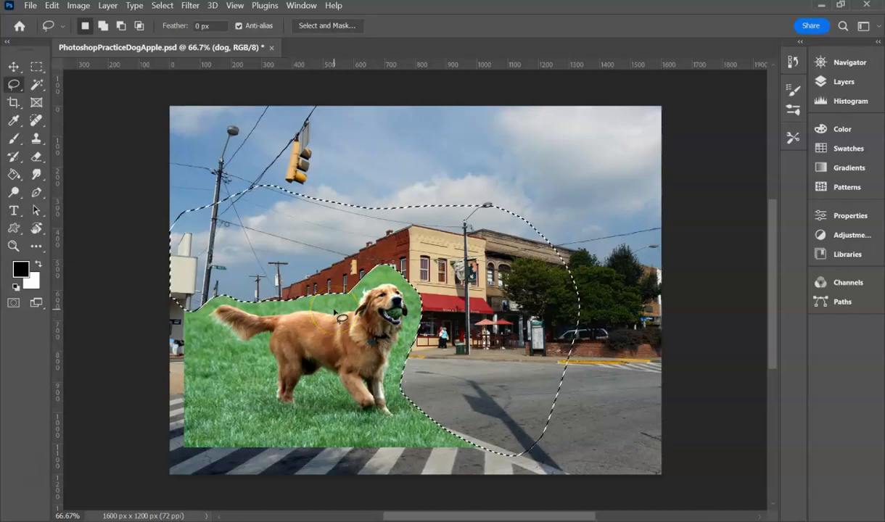
{"action": "left_click", "coordinate": [335, 313]}
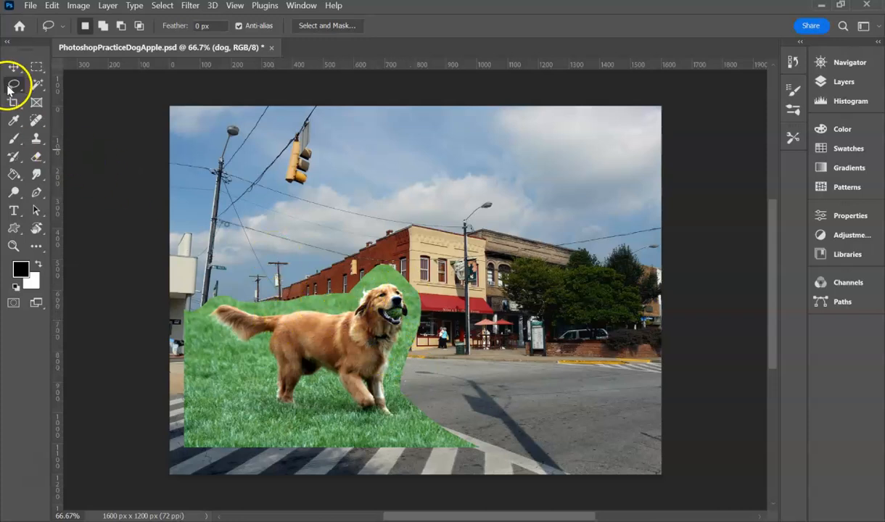
Trace the dog's edge with the Magnetic Lasso from the tail tip along the back and over the head to the nose
{"action": "left_click_drag", "start_coordinate": [9, 87], "coordinate": [85, 115]}
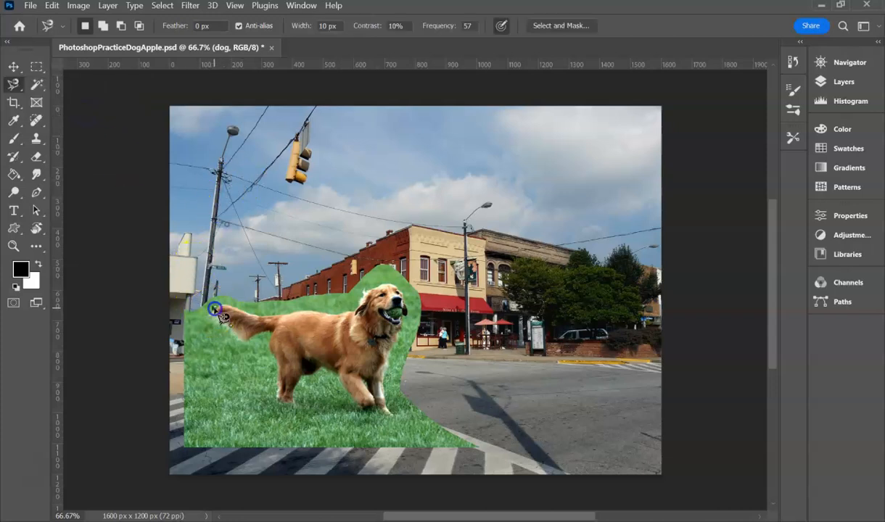
{"action": "mouse_move", "coordinate": [232, 310]}
{"action": "left_mouse_down"}
{"action": "mouse_move", "coordinate": [318, 315]}
{"action": "mouse_move", "coordinate": [360, 308]}
{"action": "mouse_move", "coordinate": [362, 287]}
{"action": "mouse_move", "coordinate": [354, 279]}
{"action": "mouse_move", "coordinate": [393, 289]}
{"action": "left_mouse_up"}
{"action": "left_click", "coordinate": [404, 301]}
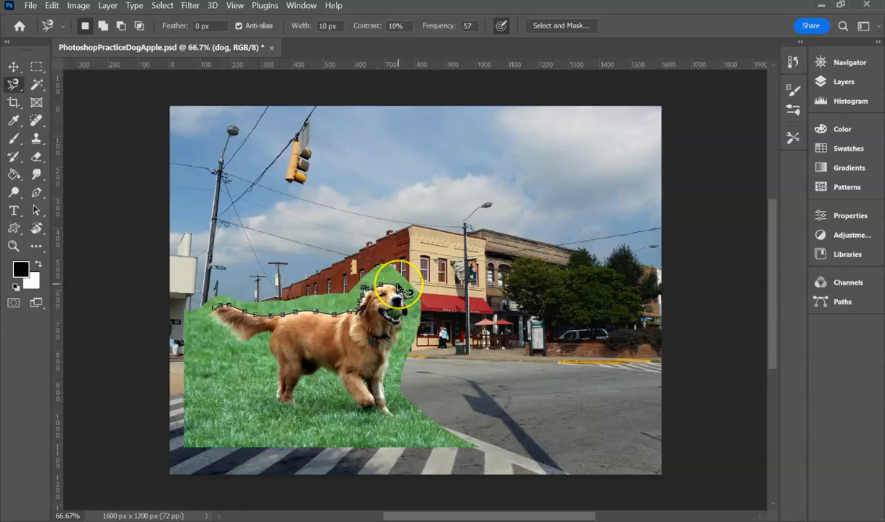
{"action": "left_click", "coordinate": [393, 284]}
{"action": "left_click", "coordinate": [396, 286]}
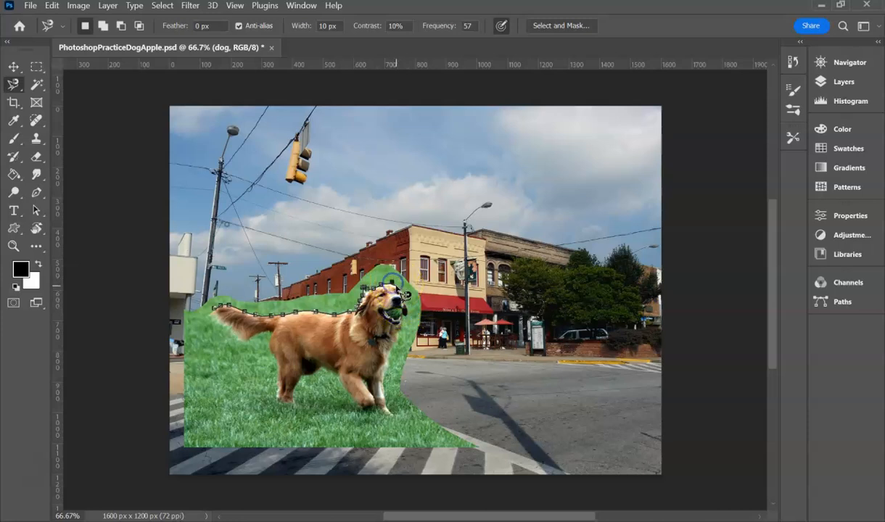
{"action": "left_click", "coordinate": [401, 290]}
{"action": "left_click", "coordinate": [403, 297]}
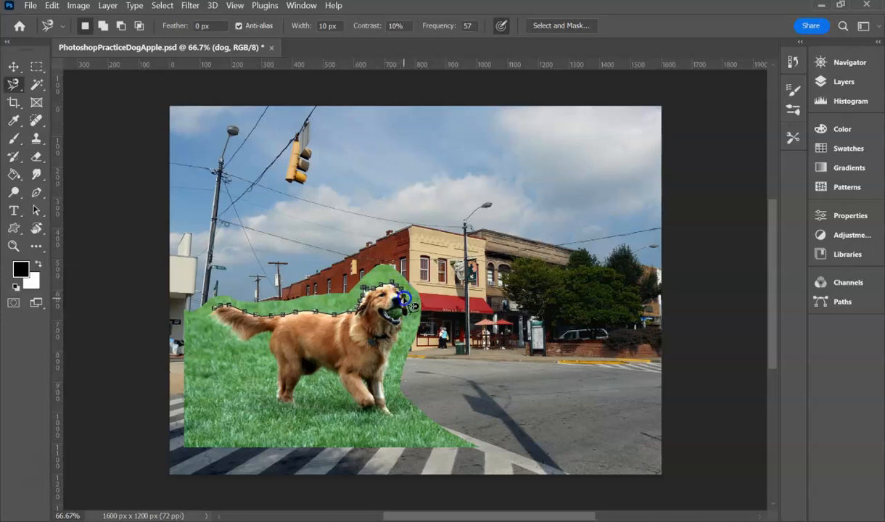
Continue the outline down the muzzle, chest and front leg, close it around the outer grass, delete that grass and deselect
{"action": "left_click", "coordinate": [405, 317]}
{"action": "left_click", "coordinate": [403, 325]}
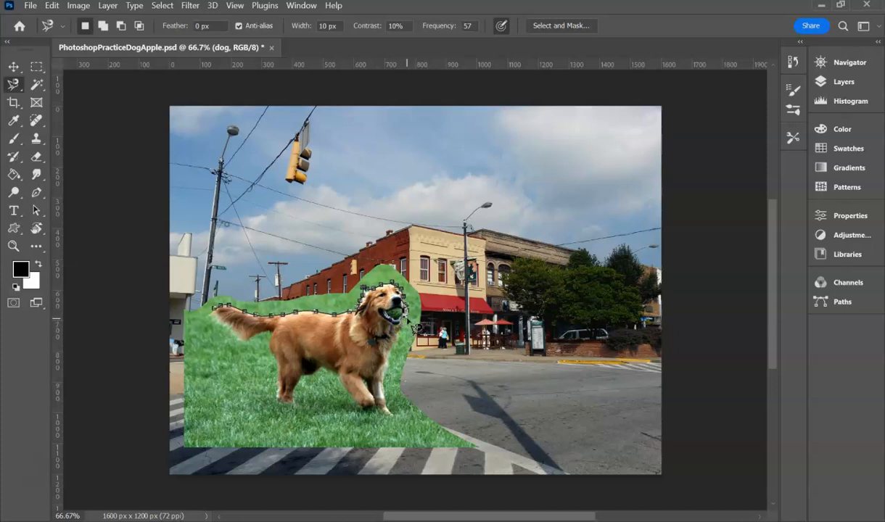
{"action": "left_click", "coordinate": [395, 344]}
{"action": "left_click", "coordinate": [391, 352]}
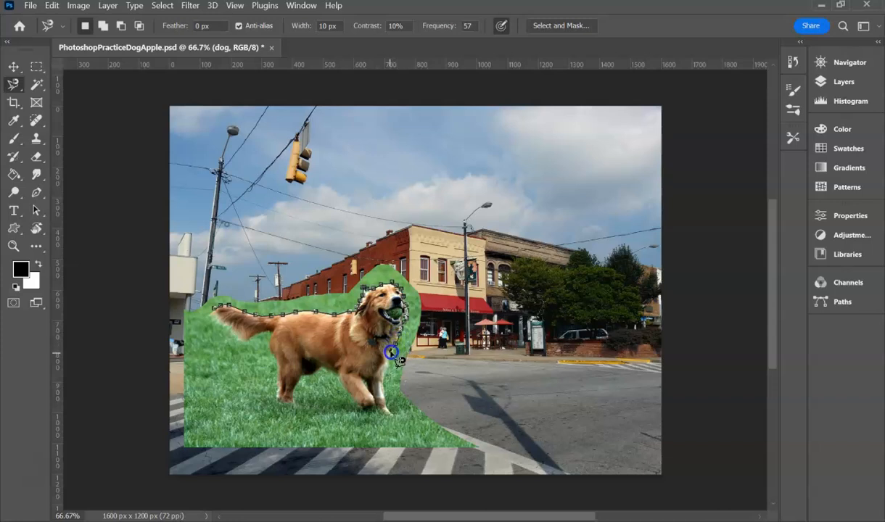
{"action": "left_click", "coordinate": [390, 357]}
{"action": "left_click", "coordinate": [389, 364]}
{"action": "left_click", "coordinate": [387, 371]}
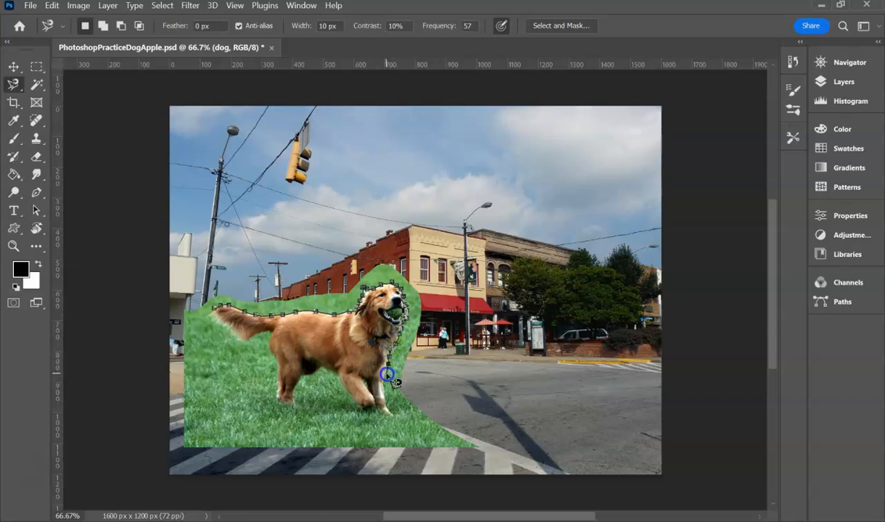
{"action": "left_click", "coordinate": [385, 380]}
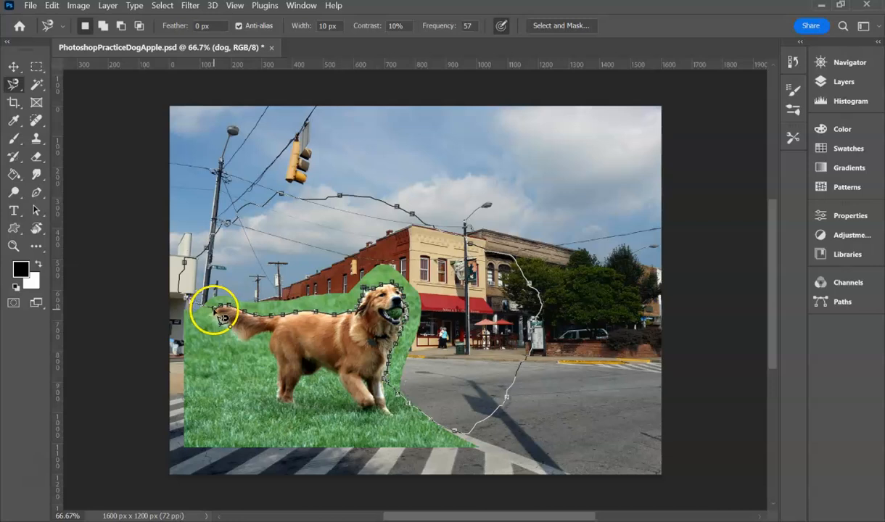
{"action": "left_click", "coordinate": [216, 311]}
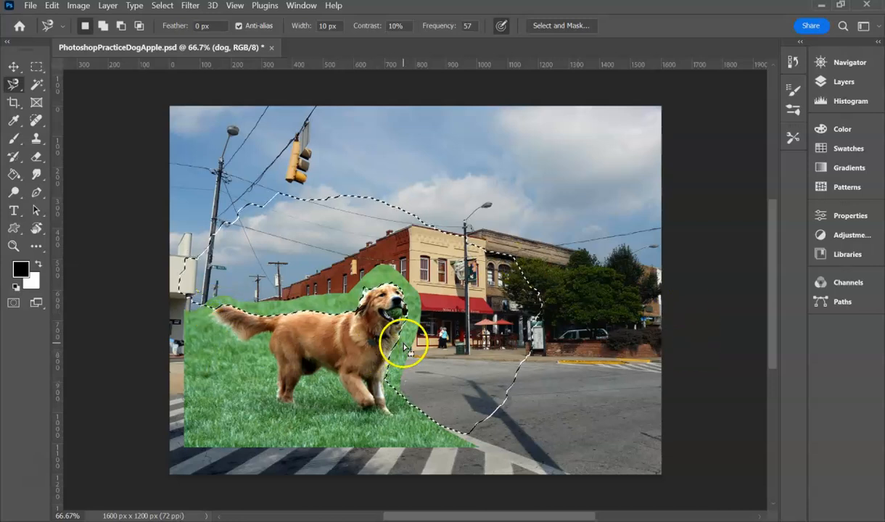
{"action": "key", "text": "Delete"}
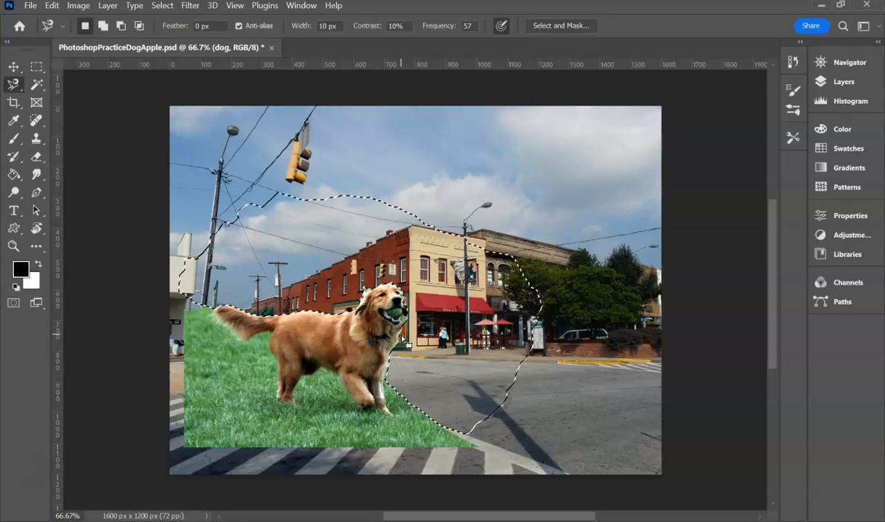
{"action": "key", "text": "ctrl+d"}
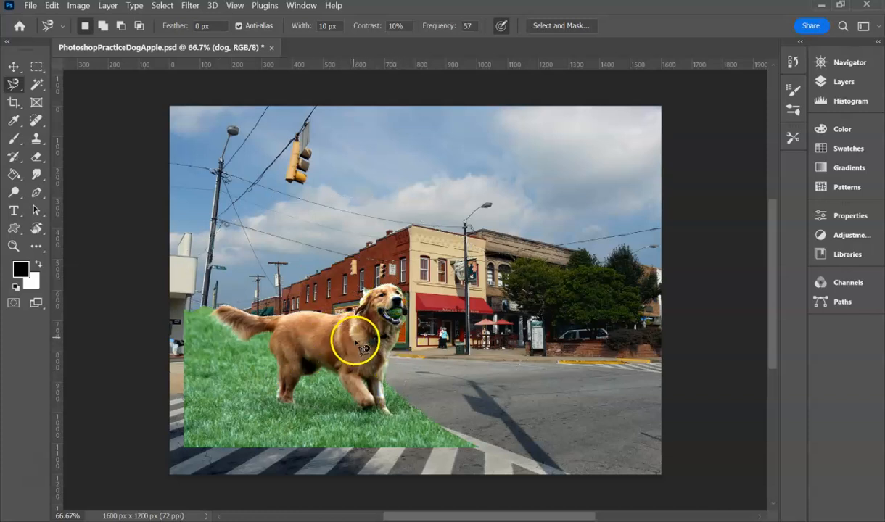
Zoom in to 200% on the dog's head, chest and front legs
{"action": "left_click", "coordinate": [306, 10]}
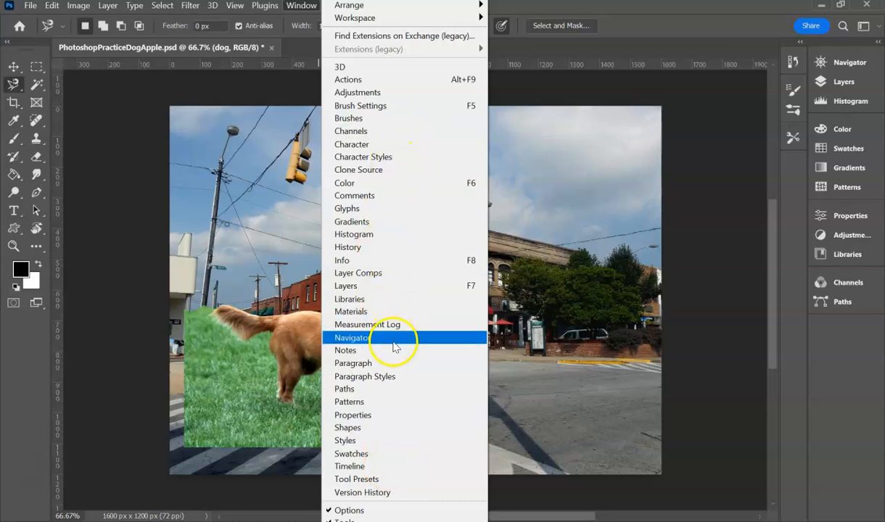
{"action": "left_click", "coordinate": [857, 65]}
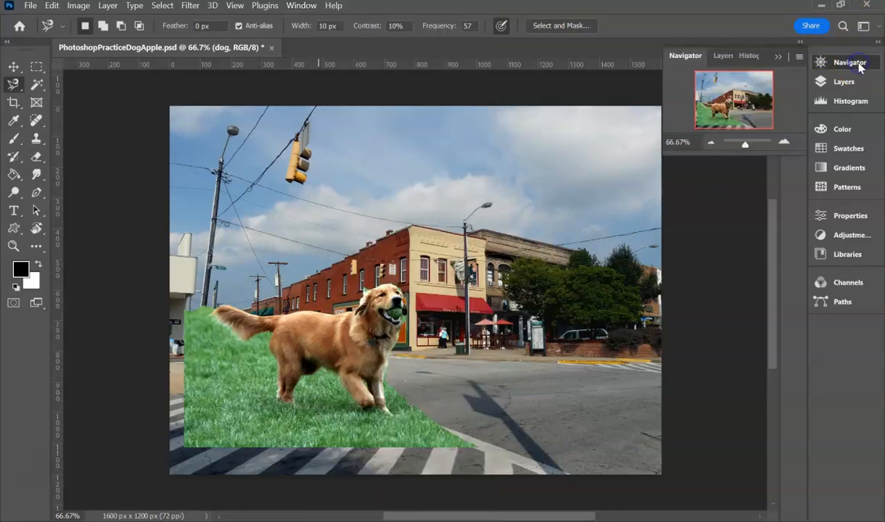
{"action": "left_click", "coordinate": [788, 143]}
{"action": "left_click", "coordinate": [788, 143]}
{"action": "mouse_move", "coordinate": [737, 111]}
{"action": "left_mouse_down"}
{"action": "mouse_move", "coordinate": [711, 137]}
{"action": "mouse_move", "coordinate": [701, 102]}
{"action": "mouse_move", "coordinate": [696, 108]}
{"action": "mouse_move", "coordinate": [736, 118]}
{"action": "left_mouse_up"}
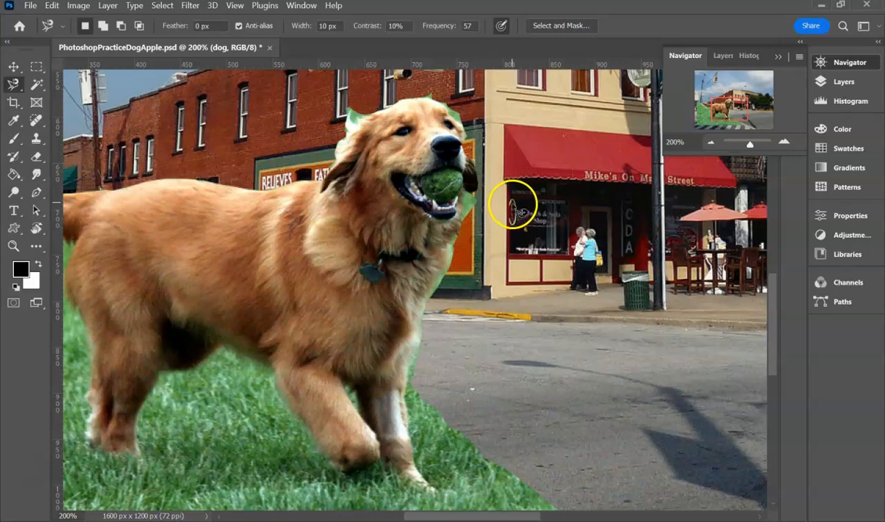
{"action": "left_click", "coordinate": [36, 86]}
{"action": "left_click", "coordinate": [70, 109]}
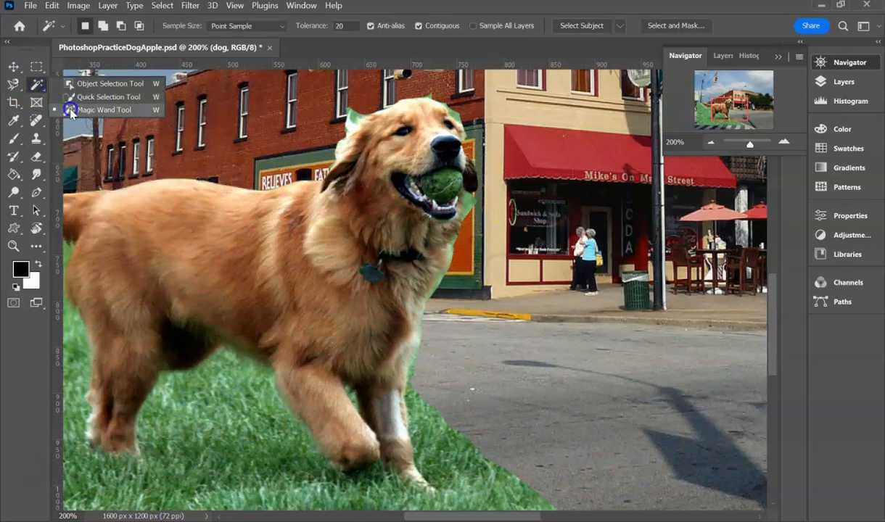
{"action": "left_click", "coordinate": [69, 96]}
{"action": "left_click", "coordinate": [40, 85]}
{"action": "left_click", "coordinate": [72, 84]}
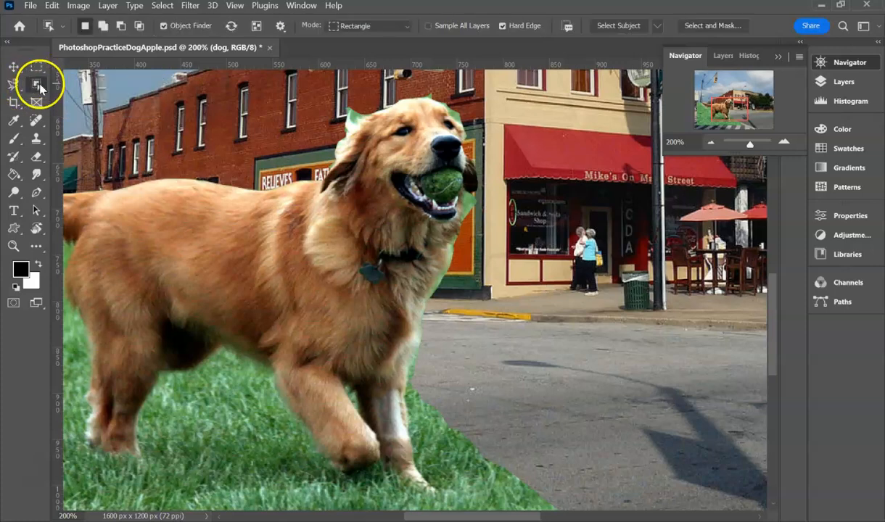
{"action": "left_click", "coordinate": [40, 85]}
{"action": "left_click", "coordinate": [79, 110]}
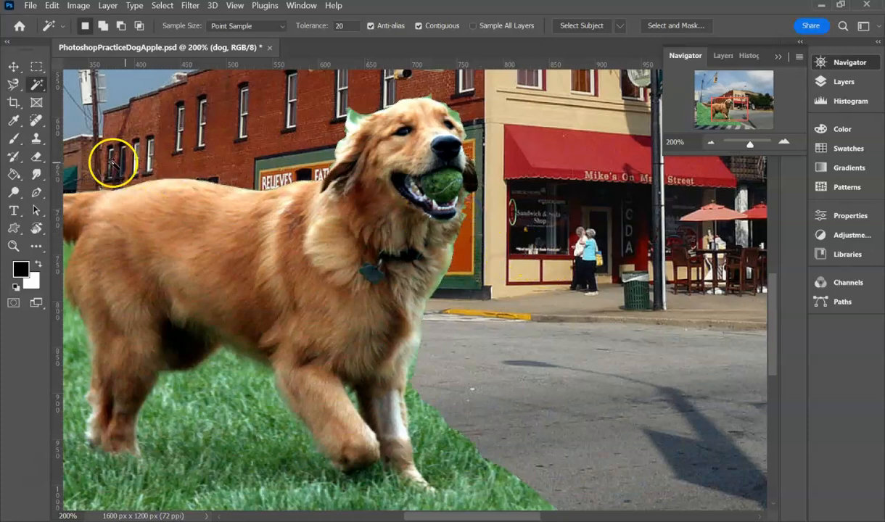
Set up the Eraser tool with a 7 px Soft Round Pressure Size brush
{"action": "left_click", "coordinate": [35, 157]}
{"action": "right_click", "coordinate": [35, 157]}
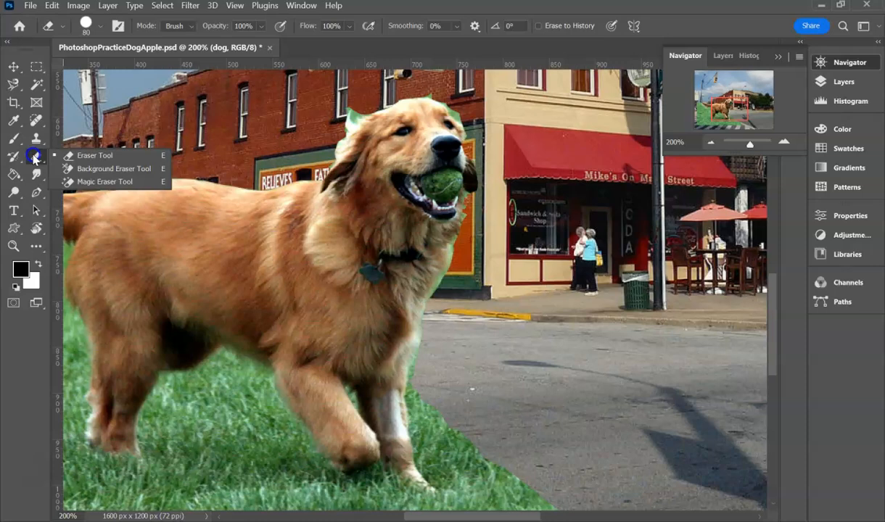
{"action": "left_click", "coordinate": [102, 27]}
{"action": "left_click", "coordinate": [81, 70]}
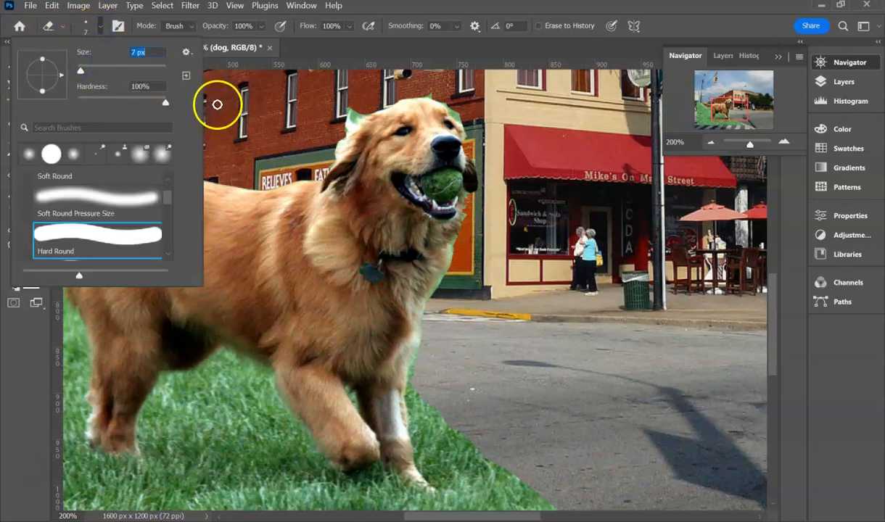
{"action": "left_click", "coordinate": [79, 196]}
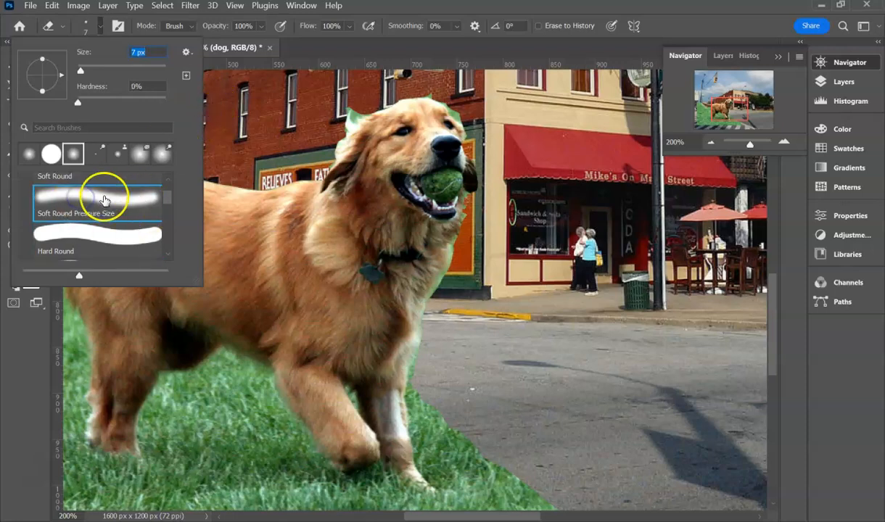
Erase the pale green fringe along the dog's chest and upper front leg, working at 500% zoom
{"action": "left_click", "coordinate": [784, 142]}
{"action": "left_click", "coordinate": [783, 143]}
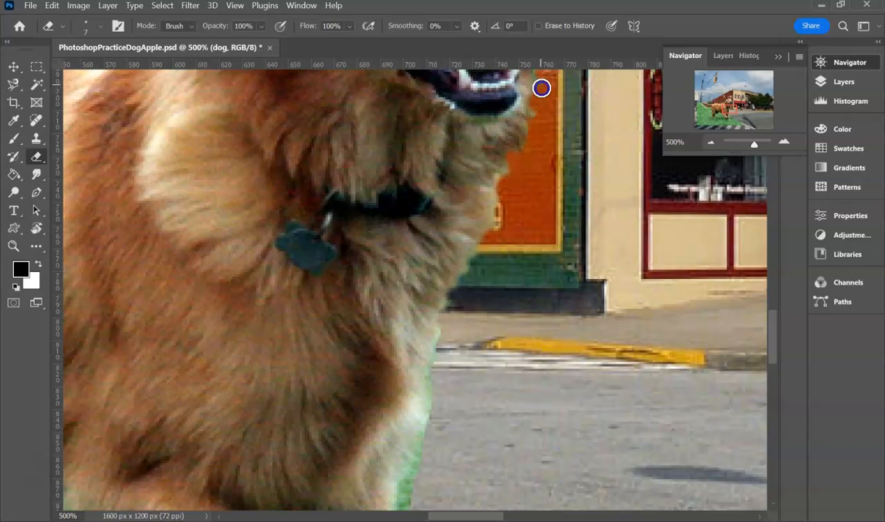
{"action": "left_click_drag", "start_coordinate": [444, 331], "coordinate": [436, 346]}
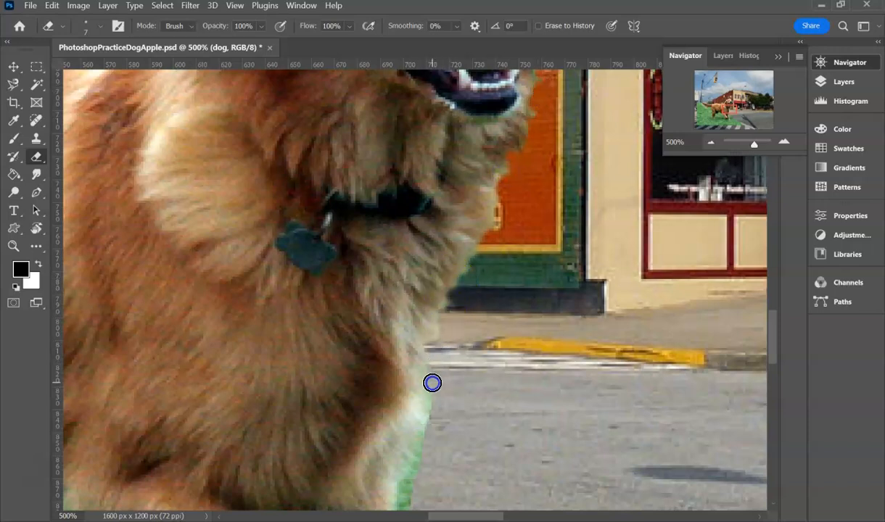
{"action": "scroll", "coordinate": [438, 400], "scroll_direction": "down", "scroll_amount": 5}
{"action": "left_click_drag", "start_coordinate": [419, 351], "coordinate": [424, 220]}
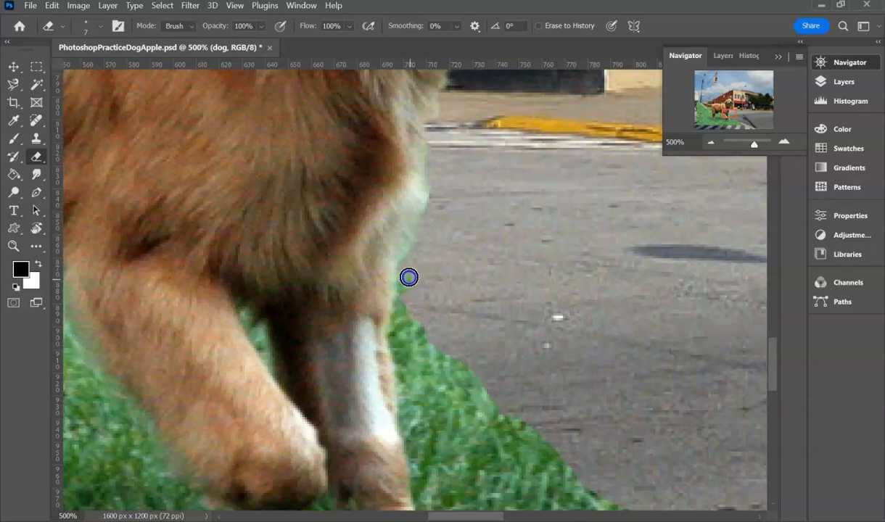
Erase the leftover fringe beside the dog's muzzle and around the white-green tuft behind its head
{"action": "scroll", "coordinate": [458, 330], "scroll_direction": "up", "scroll_amount": 7}
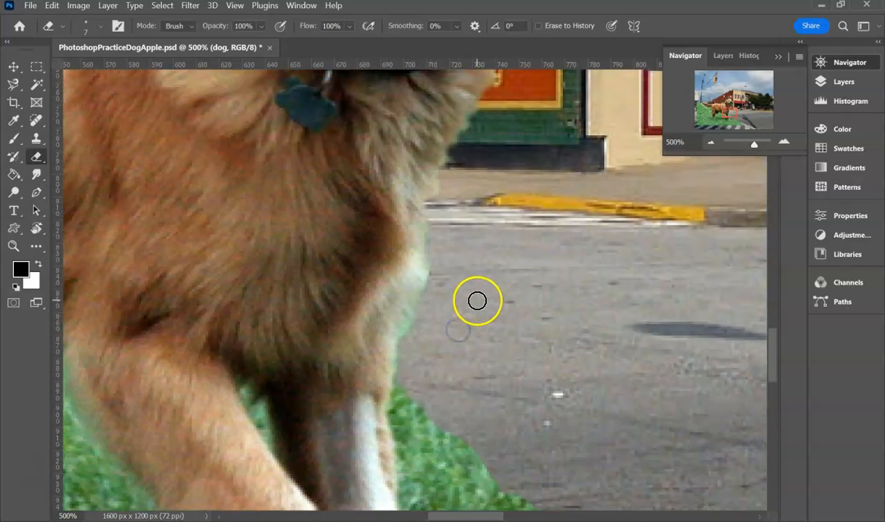
{"action": "scroll", "coordinate": [488, 325], "scroll_direction": "up", "scroll_amount": 3}
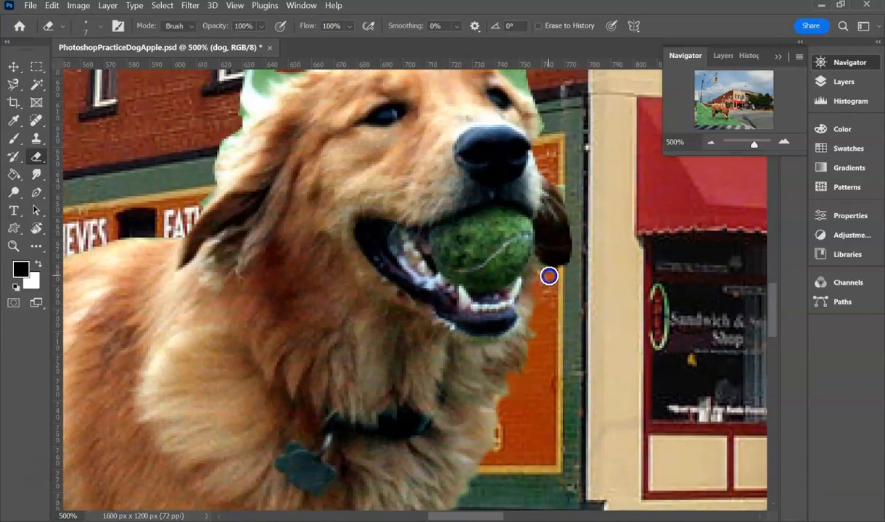
{"action": "scroll", "coordinate": [561, 274], "scroll_direction": "up", "scroll_amount": 4}
{"action": "left_click_drag", "start_coordinate": [545, 196], "coordinate": [545, 206]}
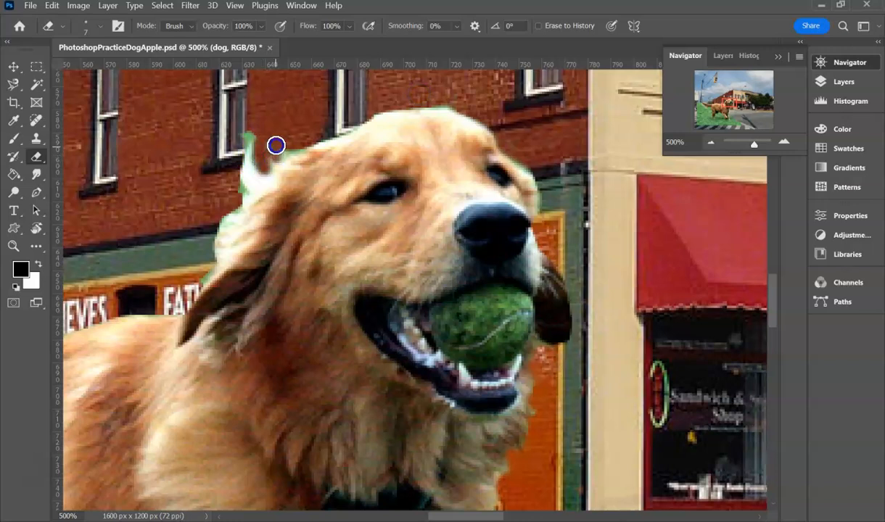
{"action": "left_click_drag", "start_coordinate": [257, 131], "coordinate": [268, 142]}
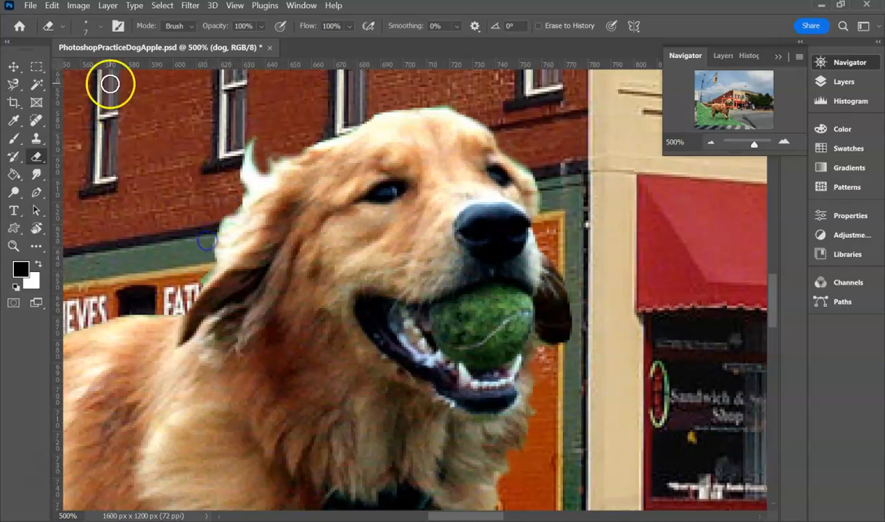
Try the KYLE Ultimate Pencil Hard brush from the Dry Media Brushes as the eraser tip
{"action": "left_click", "coordinate": [100, 26]}
{"action": "scroll", "coordinate": [91, 193], "scroll_direction": "down", "scroll_amount": 2}
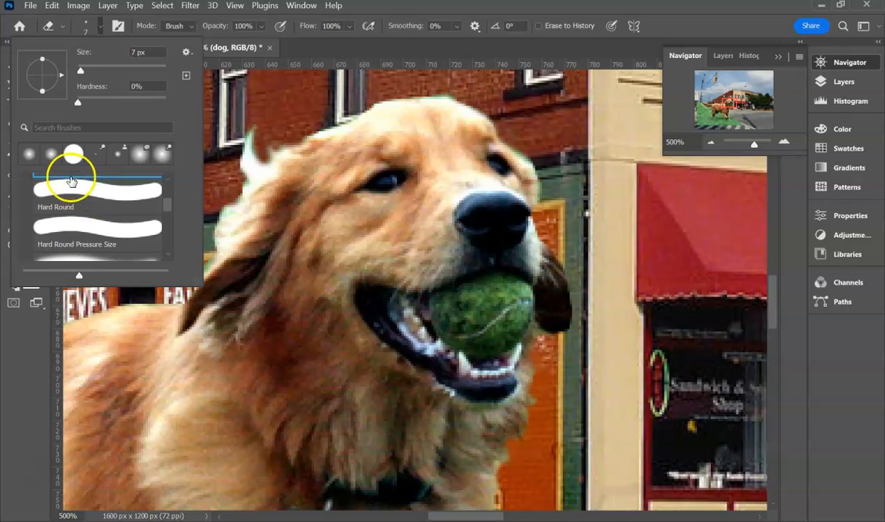
{"action": "scroll", "coordinate": [87, 200], "scroll_direction": "down", "scroll_amount": 5}
{"action": "scroll", "coordinate": [86, 210], "scroll_direction": "up", "scroll_amount": 1}
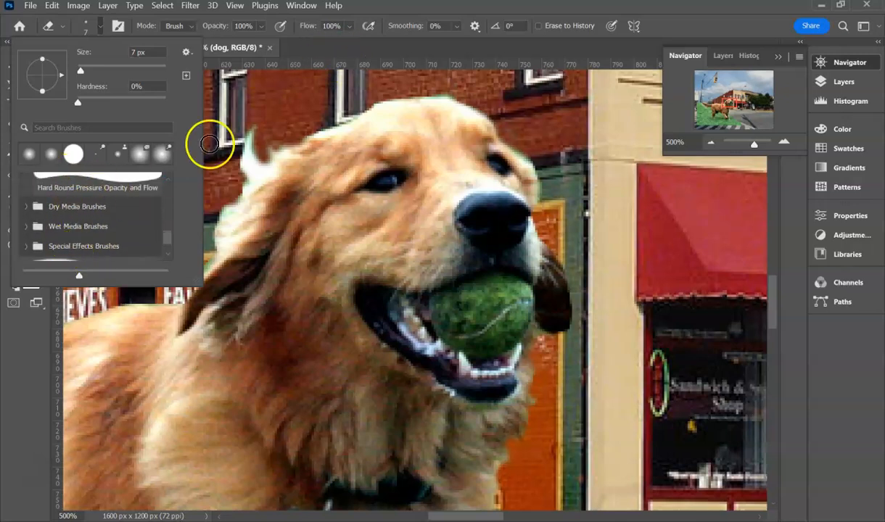
{"action": "left_click", "coordinate": [27, 206]}
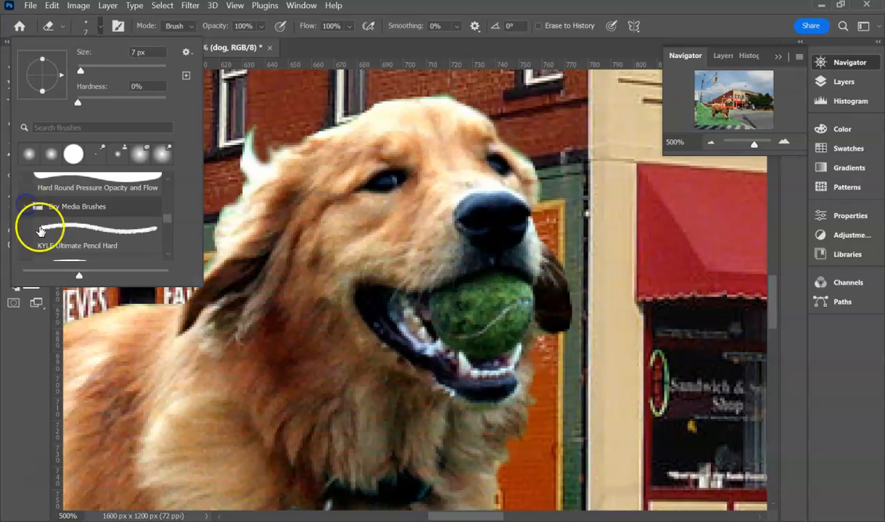
{"action": "left_click", "coordinate": [84, 234]}
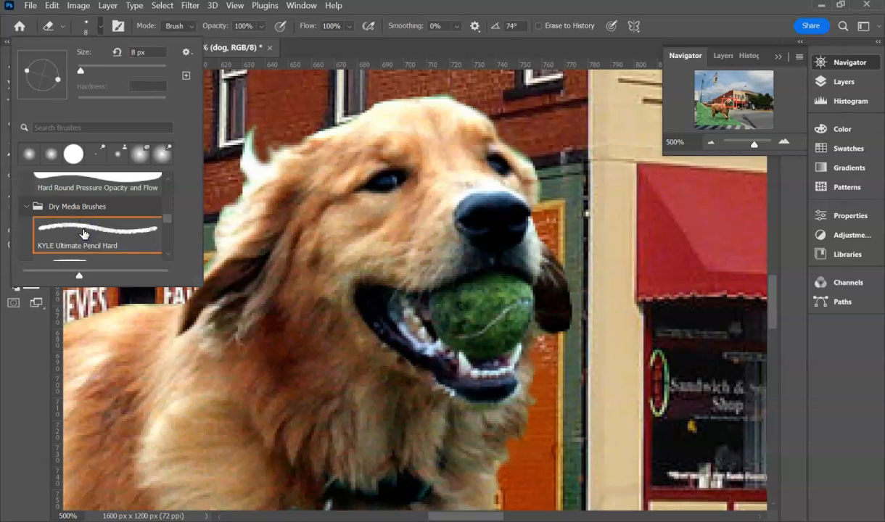
{"action": "left_click", "coordinate": [425, 11]}
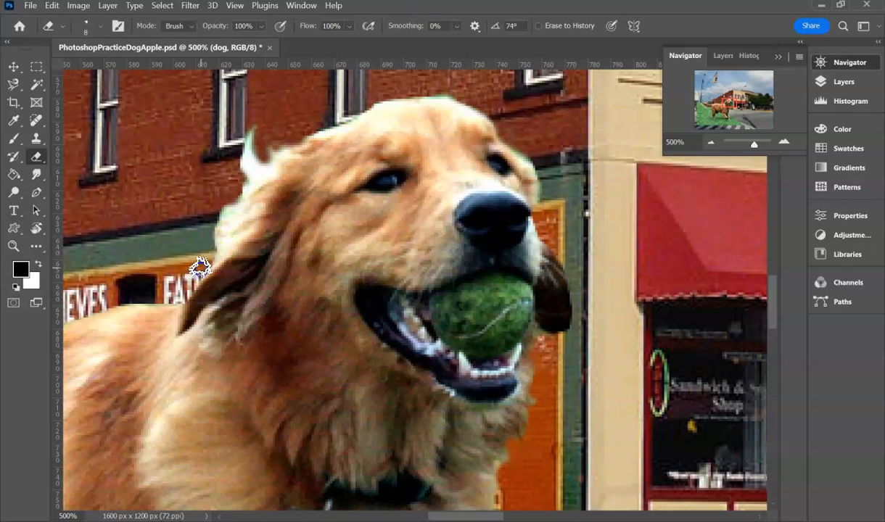
Switch the eraser to the Soft Round brush at 8 px
{"action": "left_click", "coordinate": [101, 26]}
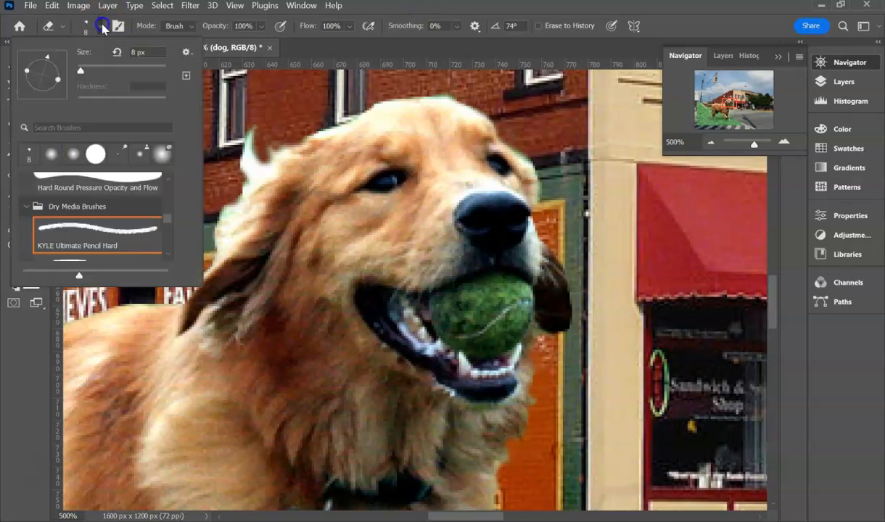
{"action": "scroll", "coordinate": [95, 193], "scroll_direction": "up", "scroll_amount": 8}
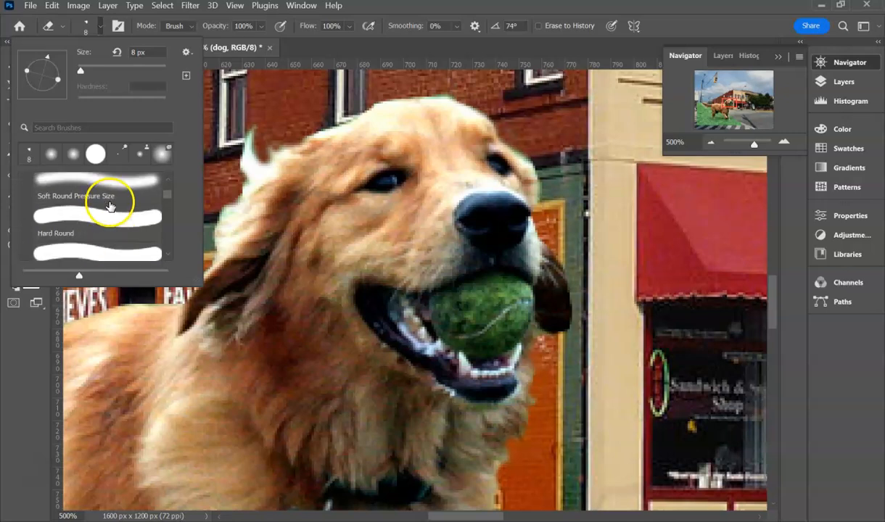
{"action": "left_click", "coordinate": [105, 204]}
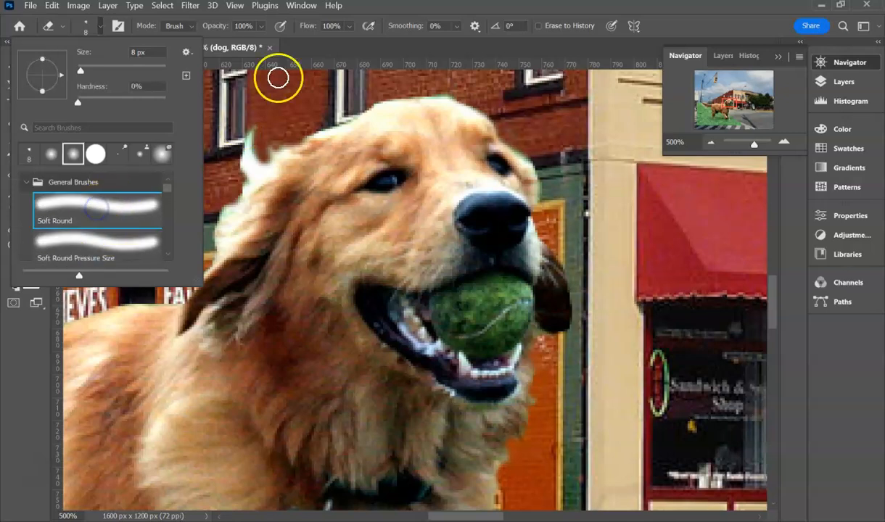
{"action": "left_click", "coordinate": [422, 9]}
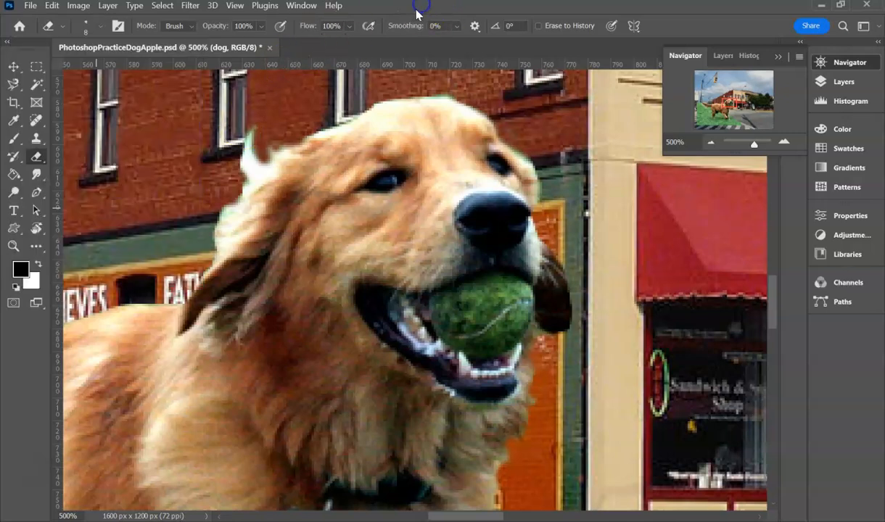
Move the dog layer into the lower-left corner of the scene and scale it up to 125.88%
{"action": "left_click", "coordinate": [710, 144]}
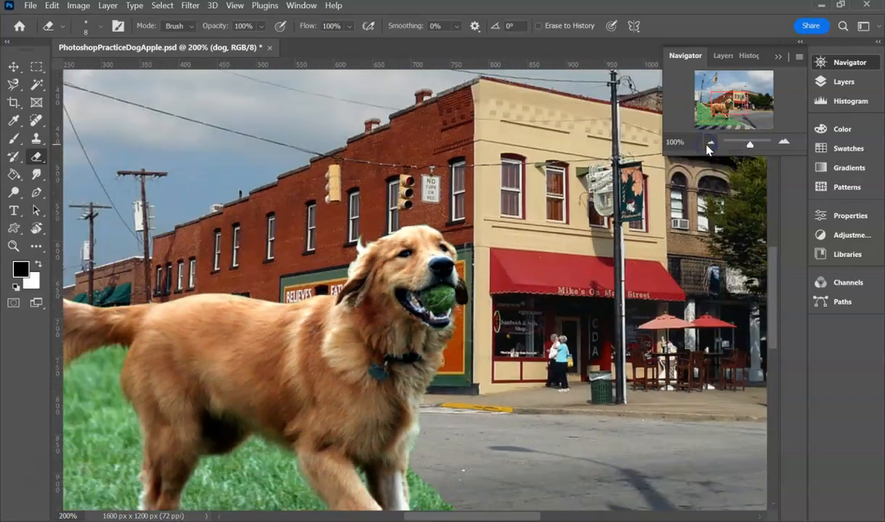
{"action": "left_click", "coordinate": [13, 68]}
{"action": "left_click_drag", "start_coordinate": [365, 383], "coordinate": [354, 404]}
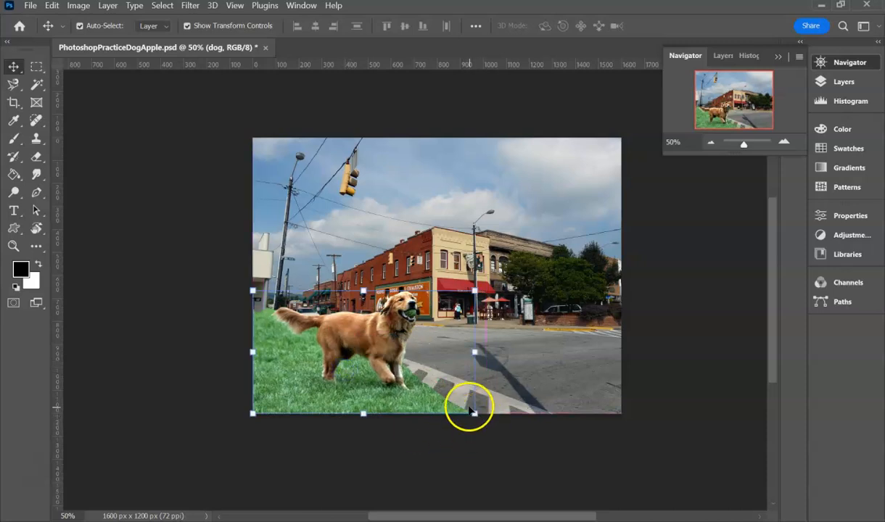
{"action": "left_click_drag", "start_coordinate": [476, 415], "coordinate": [533, 447]}
{"action": "left_click_drag", "start_coordinate": [379, 378], "coordinate": [378, 353]}
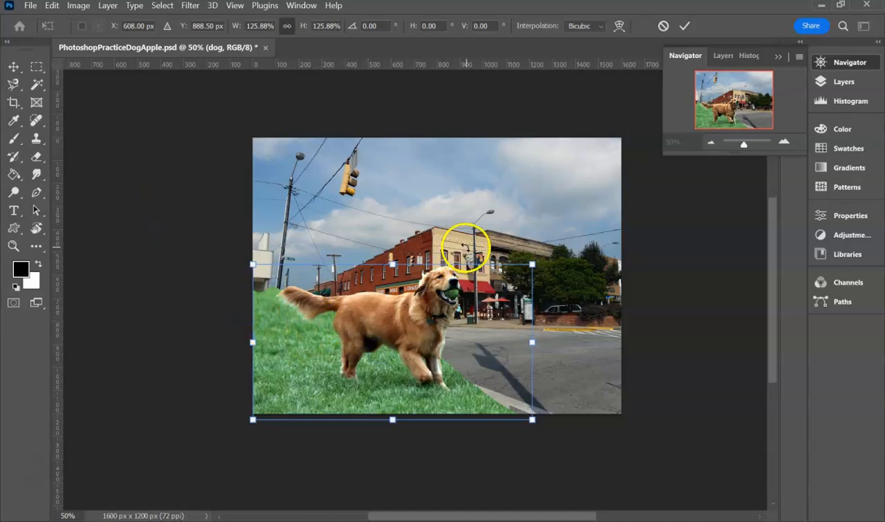
{"action": "key", "text": "Return"}
Lower the dog layer's opacity to 53% so the street shows through
{"action": "left_click", "coordinate": [844, 82]}
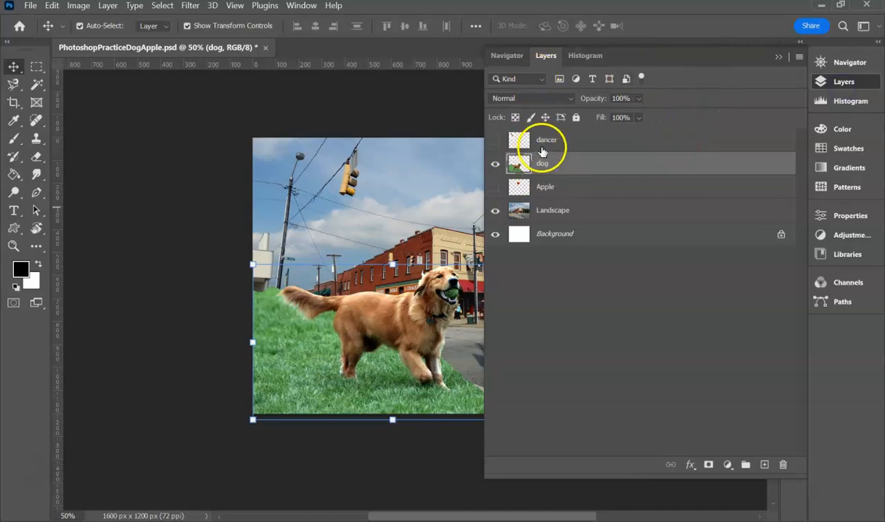
{"action": "left_click", "coordinate": [638, 98]}
{"action": "left_click", "coordinate": [633, 115]}
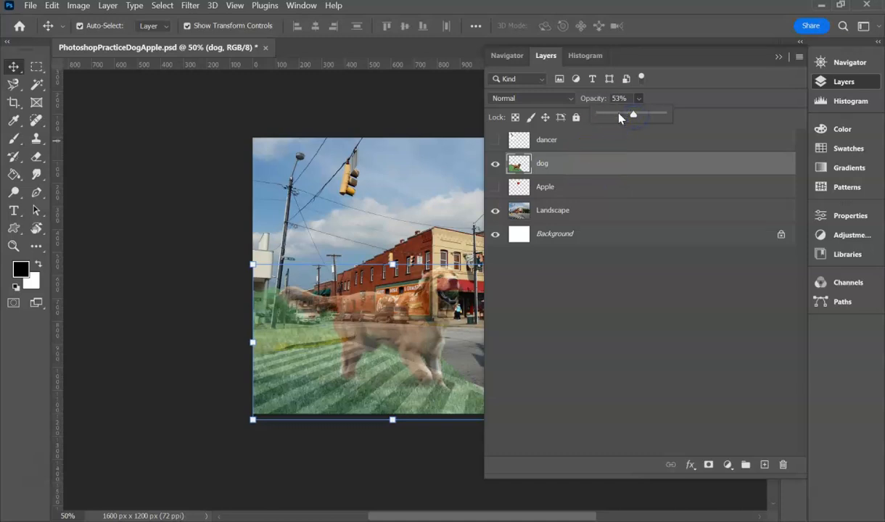
{"action": "left_click_drag", "start_coordinate": [644, 118], "coordinate": [635, 114]}
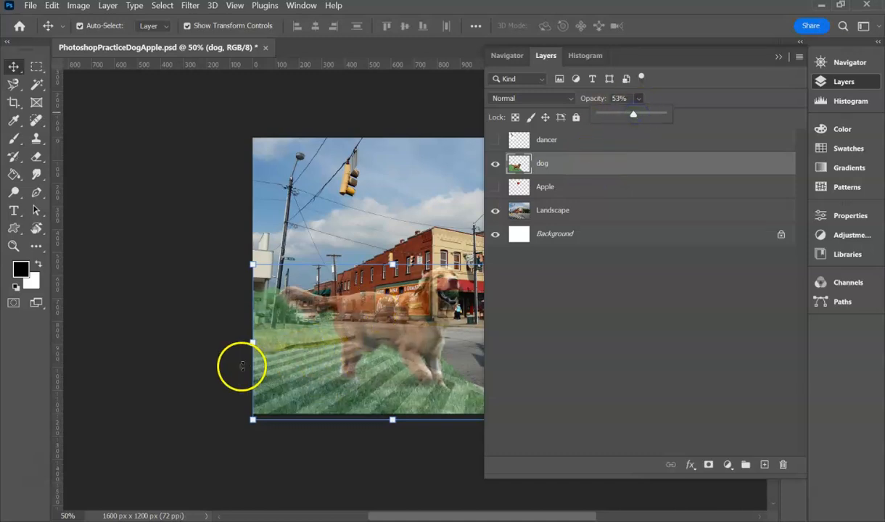
Outline the grass behind the dog with the Lasso tool, along the tail, hind leg and yellow curb, and delete it
{"action": "left_click", "coordinate": [849, 64]}
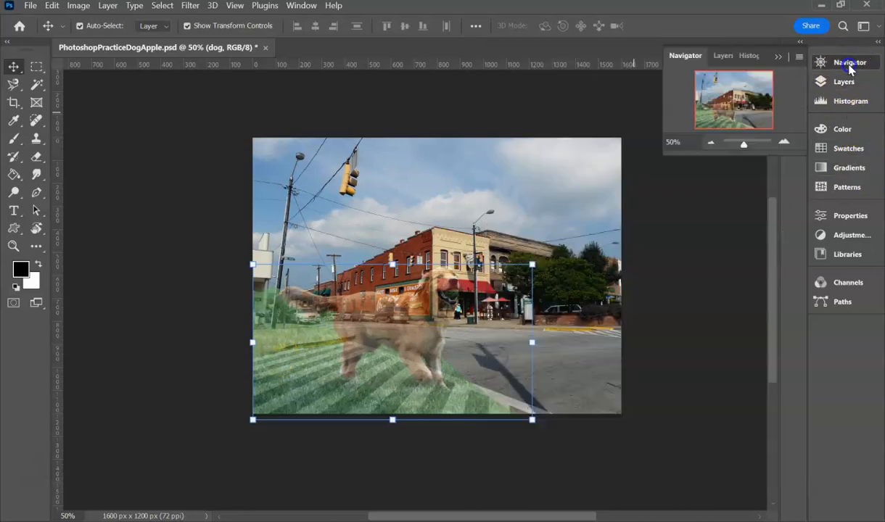
{"action": "left_click", "coordinate": [784, 142]}
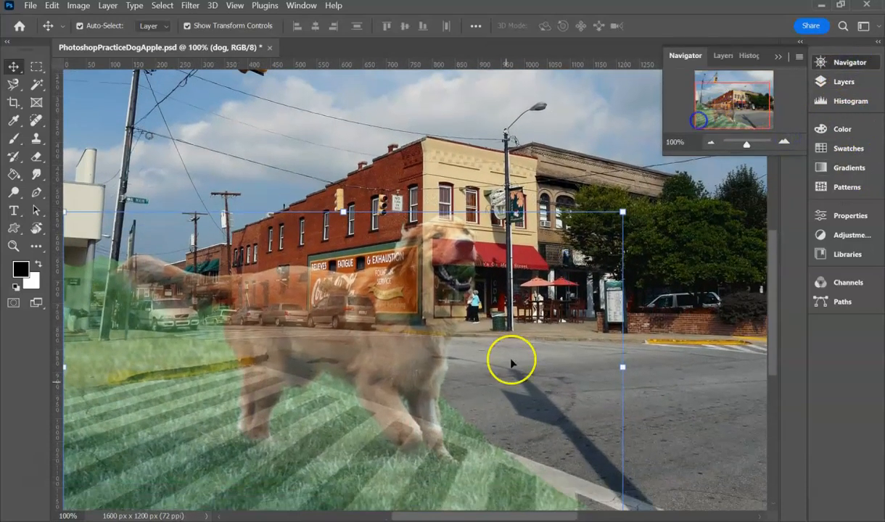
{"action": "left_click_drag", "start_coordinate": [491, 514], "coordinate": [417, 517]}
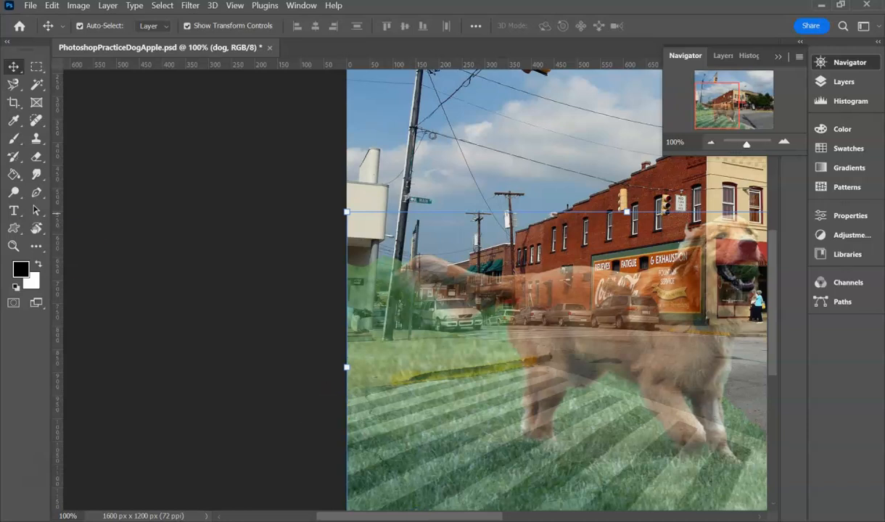
{"action": "left_click", "coordinate": [13, 84]}
{"action": "left_click", "coordinate": [59, 84]}
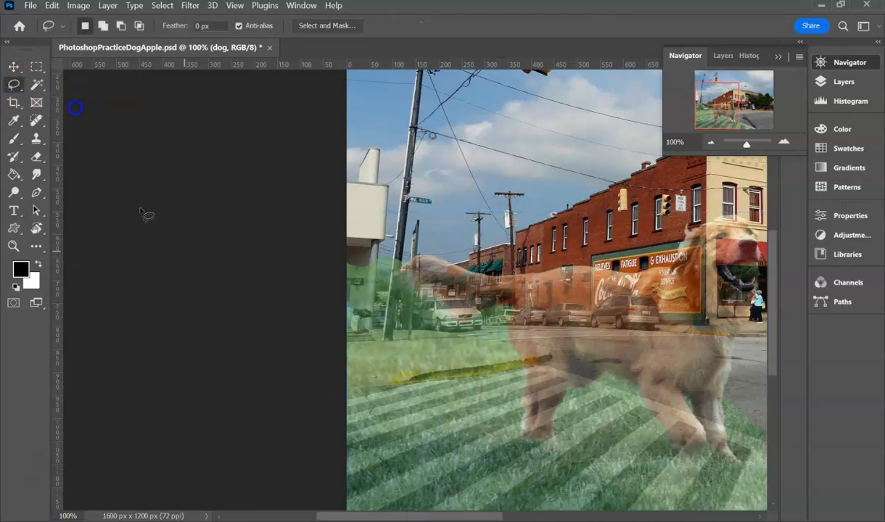
{"action": "left_click_drag", "start_coordinate": [345, 392], "coordinate": [346, 393]}
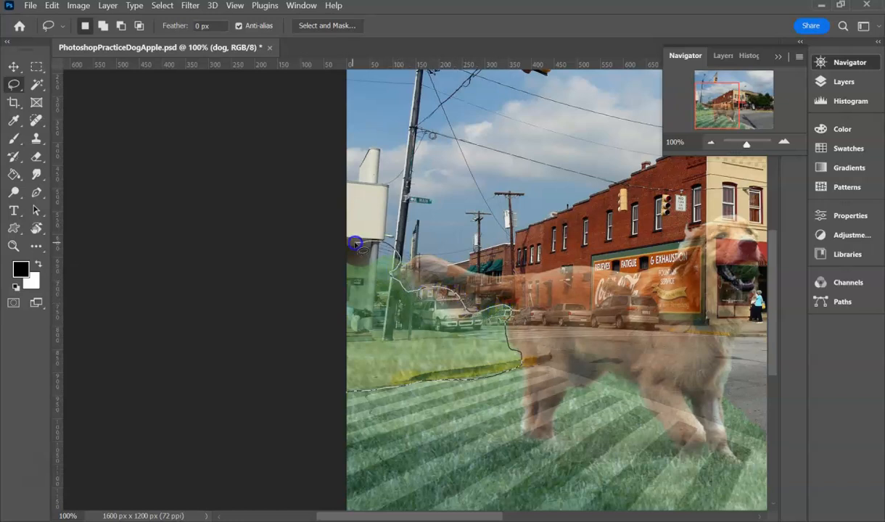
{"action": "left_click_drag", "start_coordinate": [317, 392], "coordinate": [306, 385]}
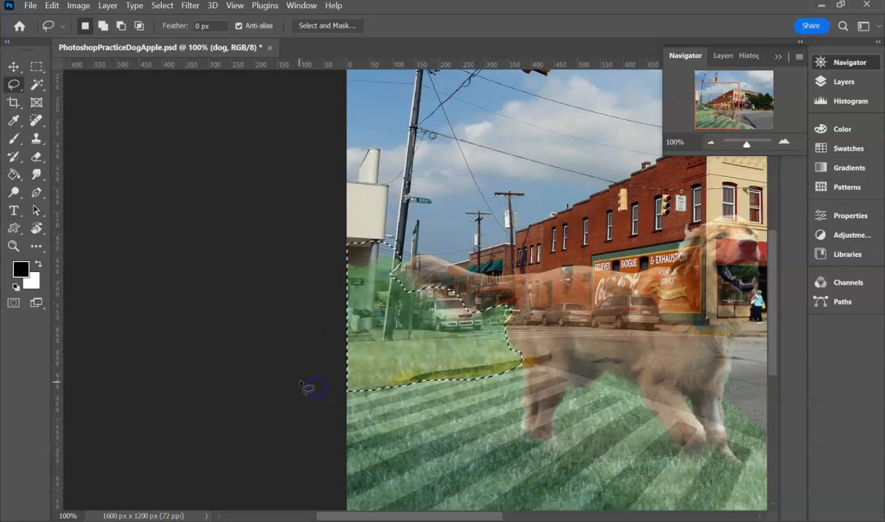
{"action": "key", "text": "Delete"}
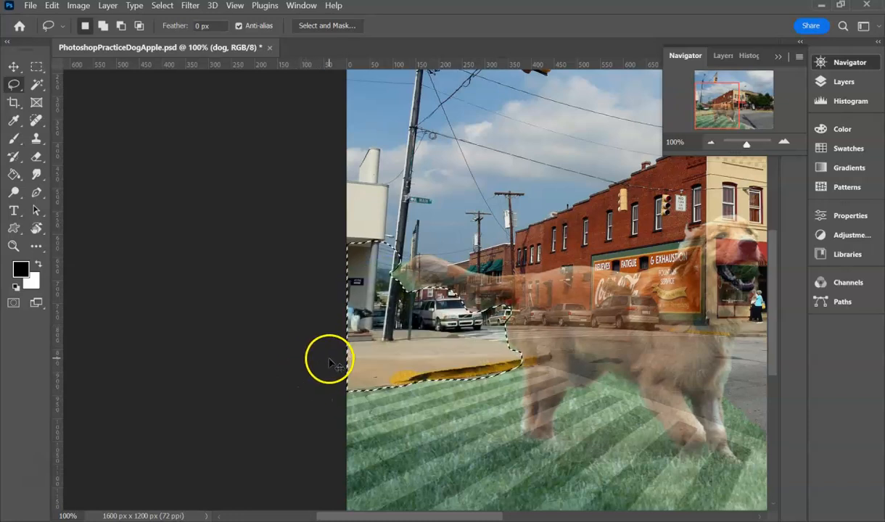
Restore the dog layer's opacity to 100%
{"action": "left_click", "coordinate": [840, 81]}
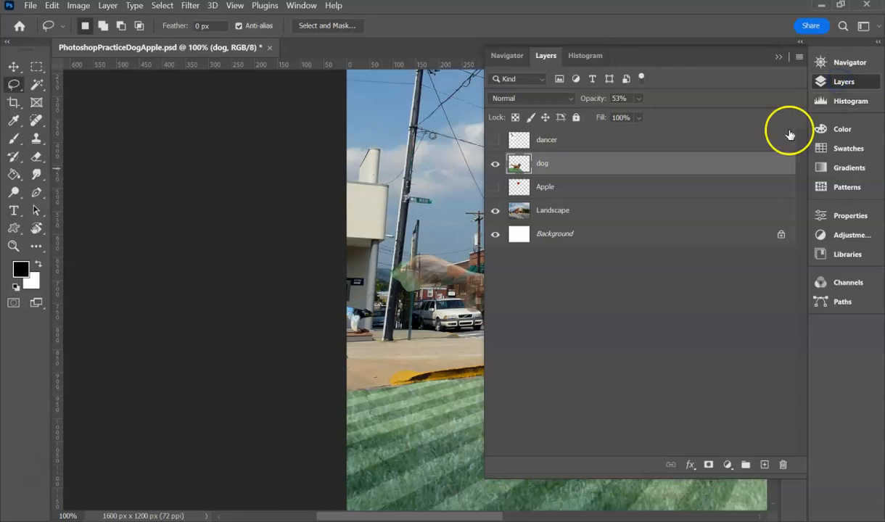
{"action": "left_click", "coordinate": [723, 148]}
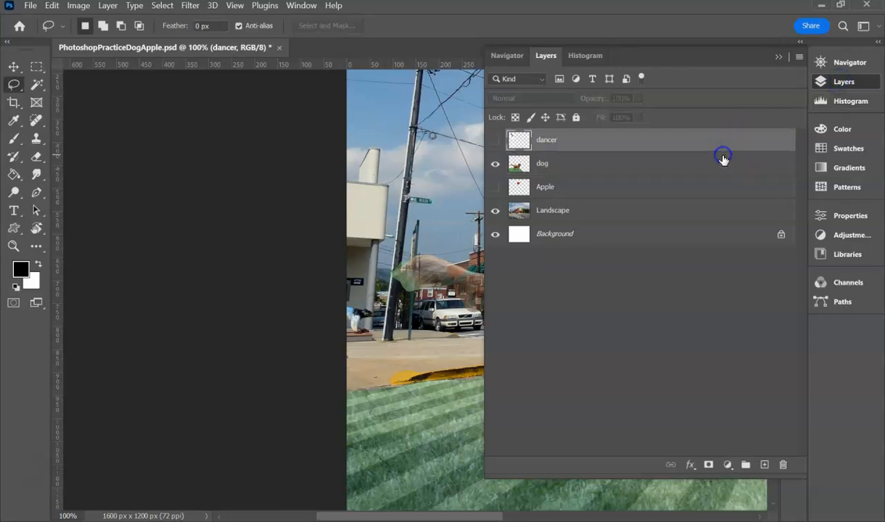
{"action": "left_click", "coordinate": [587, 164]}
{"action": "left_click", "coordinate": [639, 98]}
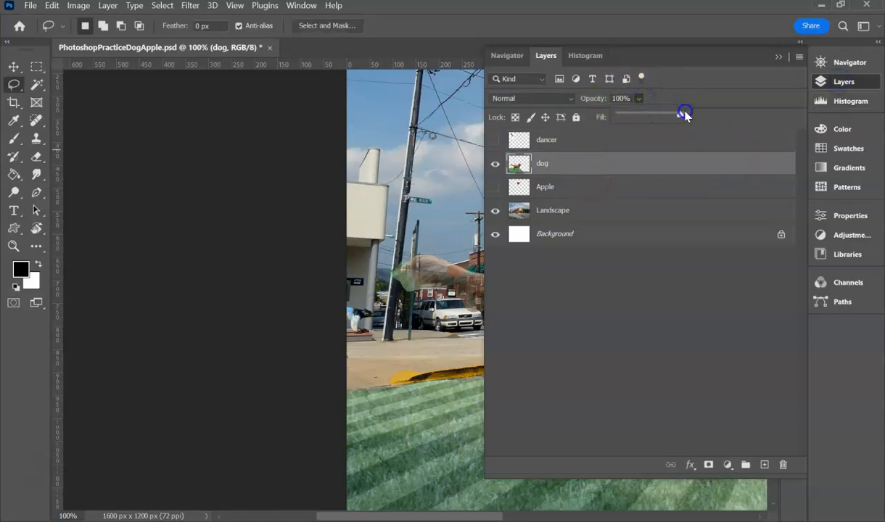
Lasso the strip of grass under the dog's belly between its legs, delete it and deselect
{"action": "left_click", "coordinate": [822, 62]}
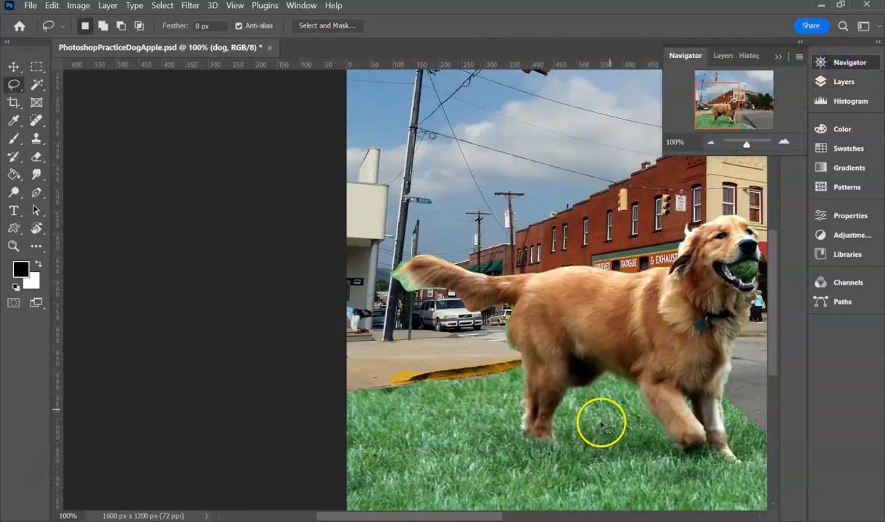
{"action": "left_click_drag", "start_coordinate": [473, 516], "coordinate": [542, 517]}
{"action": "scroll", "coordinate": [481, 376], "scroll_direction": "down", "scroll_amount": 2}
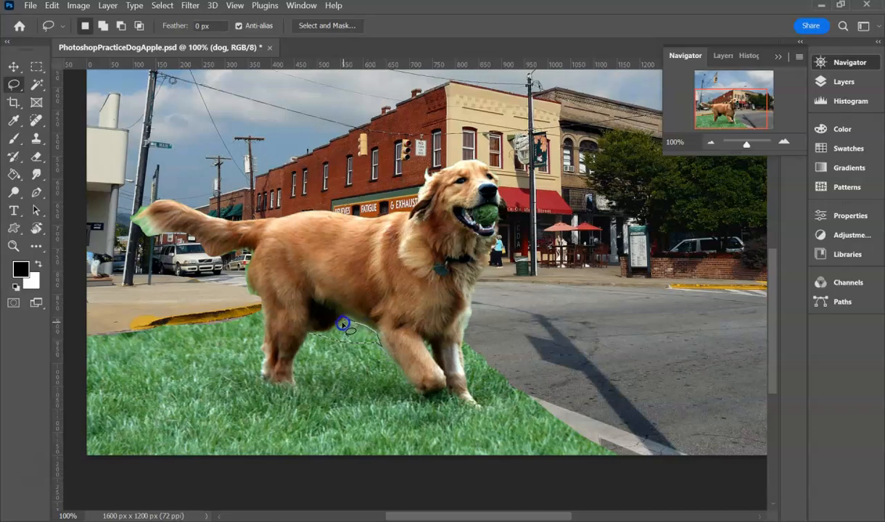
{"action": "left_click_drag", "start_coordinate": [320, 335], "coordinate": [326, 334]}
{"action": "key", "text": "ctrl+d"}
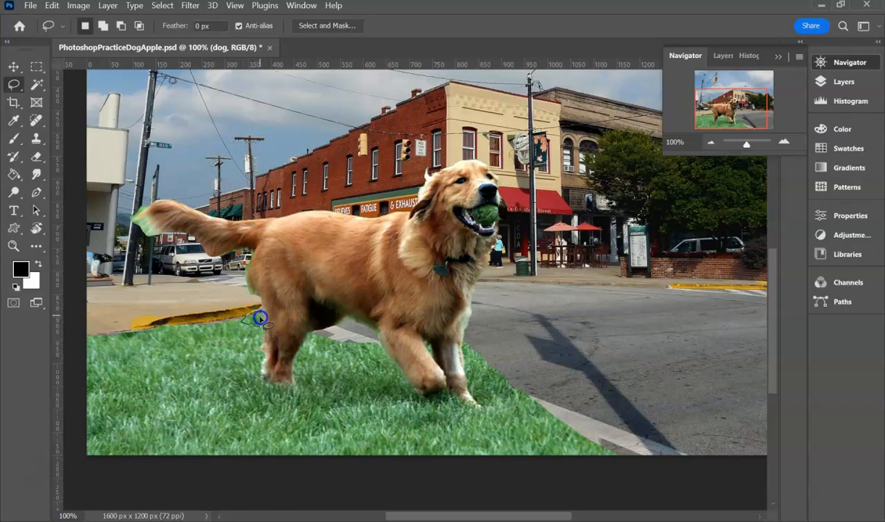
Lasso and delete the leftover grass behind the dog's hind leg and along the curb ahead of its front legs
{"action": "left_click_drag", "start_coordinate": [264, 328], "coordinate": [267, 336]}
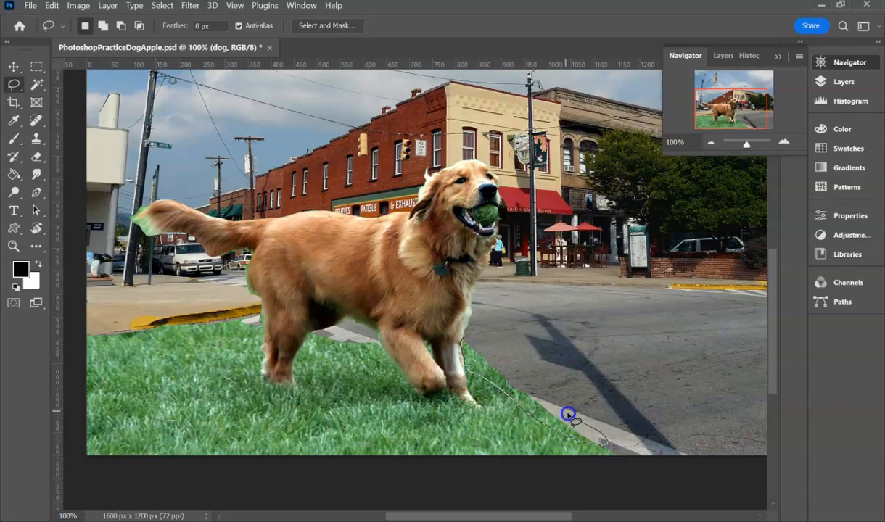
{"action": "left_click_drag", "start_coordinate": [465, 339], "coordinate": [466, 341]}
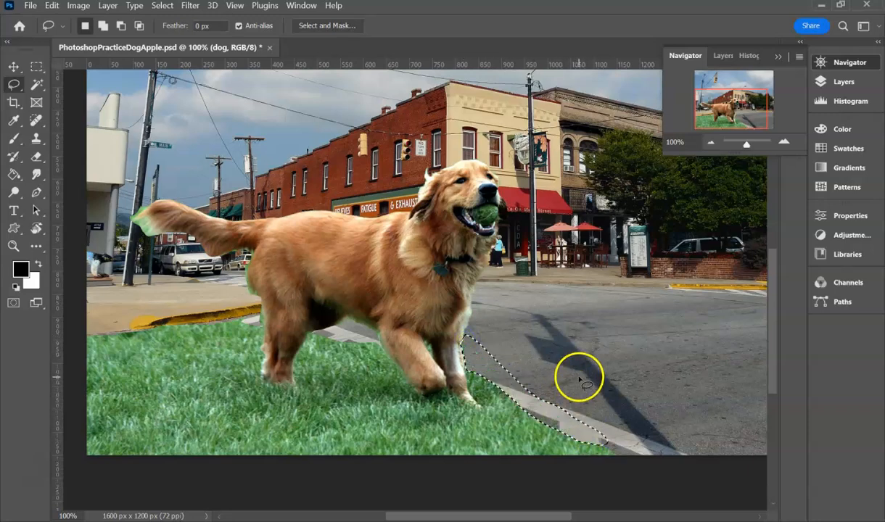
{"action": "left_click", "coordinate": [577, 385]}
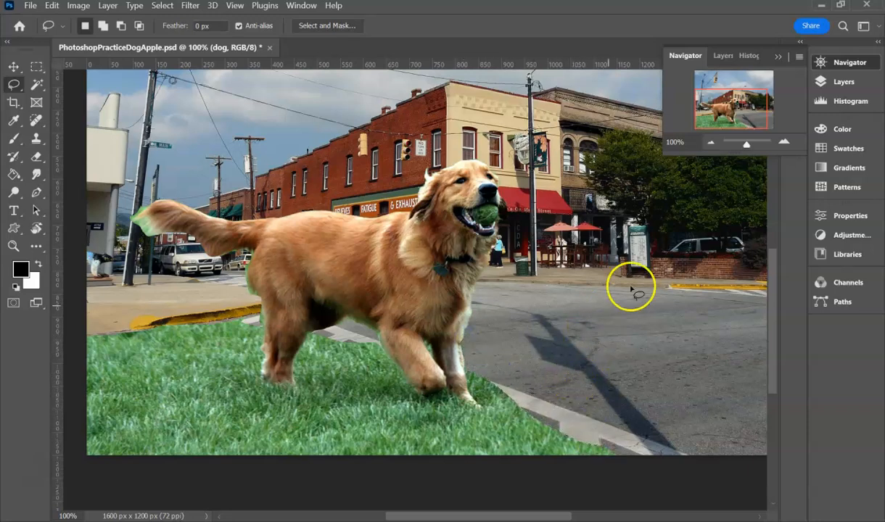
Show the Apple layer and move it above the dog layer in the stacking order
{"action": "left_click", "coordinate": [712, 143]}
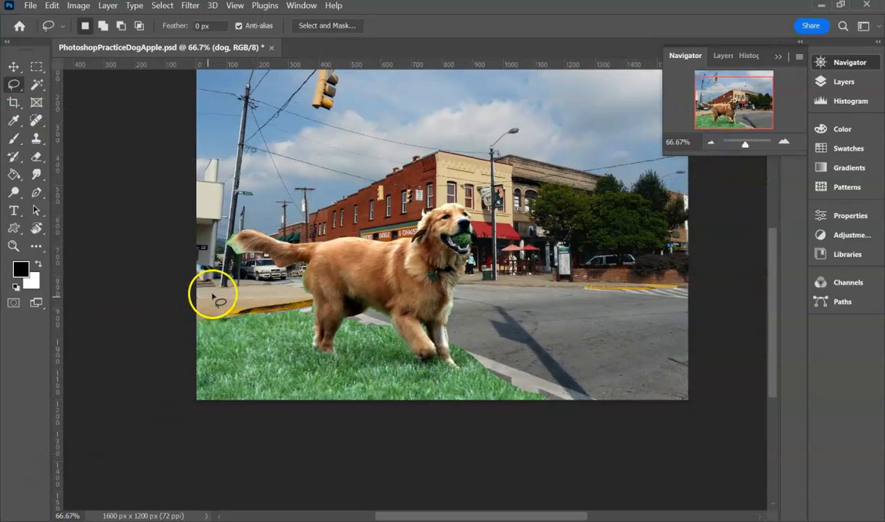
{"action": "left_click", "coordinate": [842, 82]}
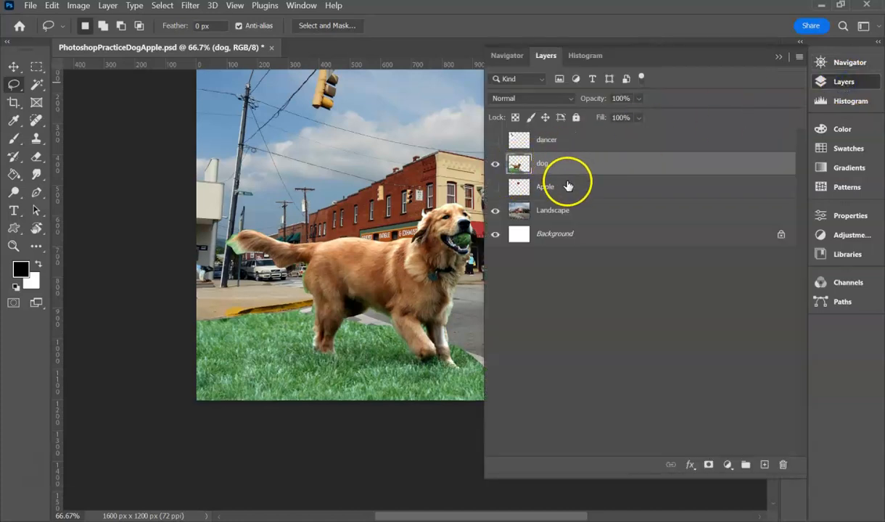
{"action": "left_click", "coordinate": [496, 188]}
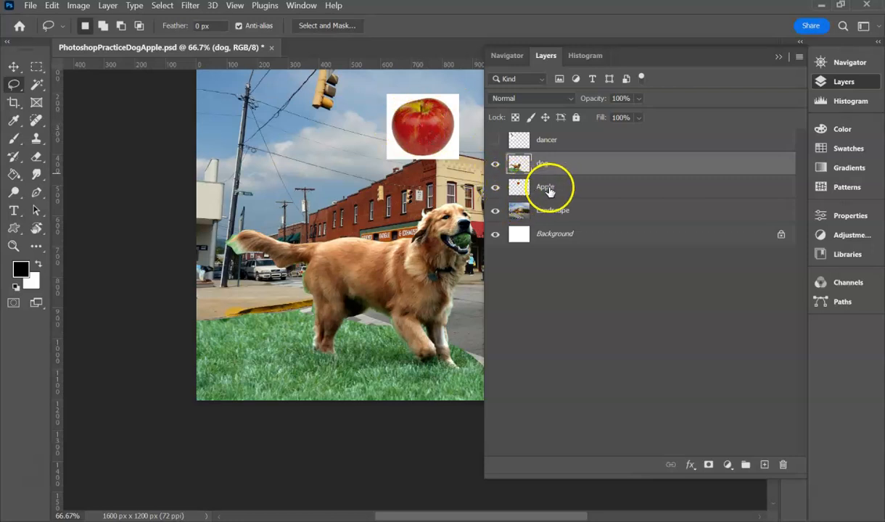
{"action": "left_click_drag", "start_coordinate": [552, 188], "coordinate": [559, 147]}
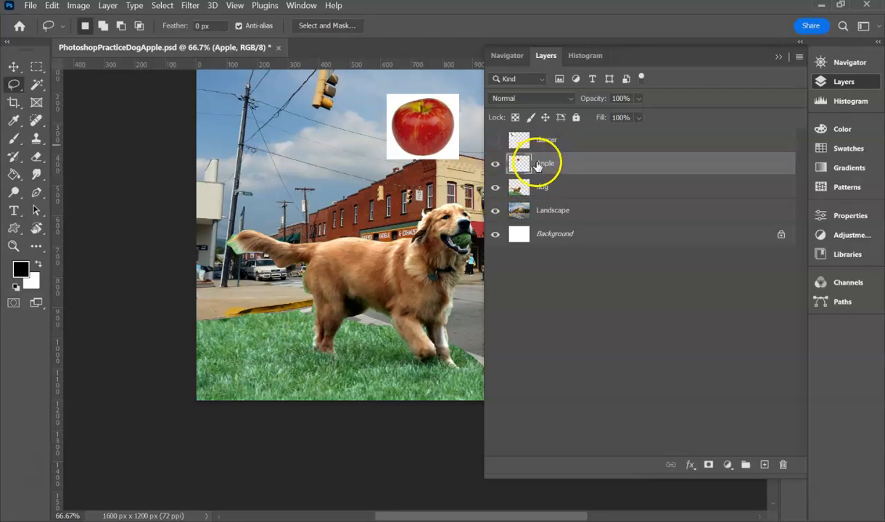
Delete the apple's white background using the Magic Wand, deselect, and move the apple down to just above the dog's head
{"action": "left_click", "coordinate": [37, 85]}
{"action": "left_click", "coordinate": [398, 103]}
{"action": "key", "text": "Delete"}
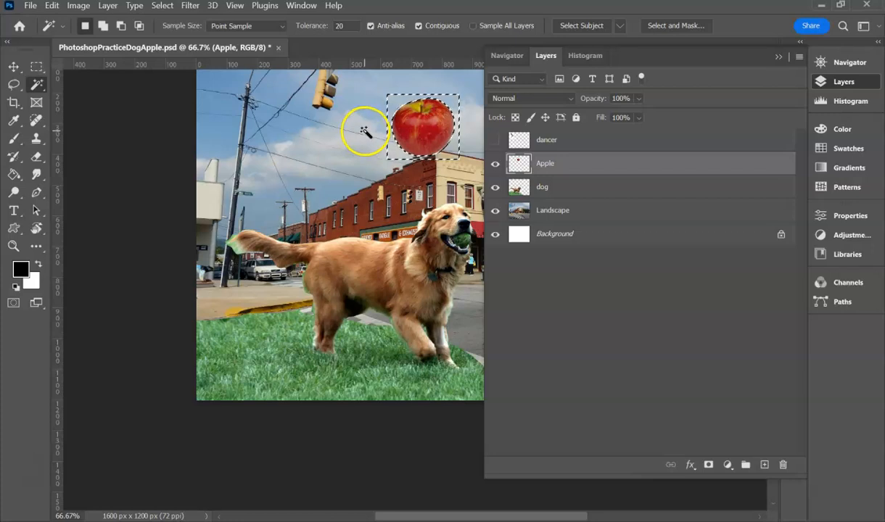
{"action": "key", "text": "ctrl+d"}
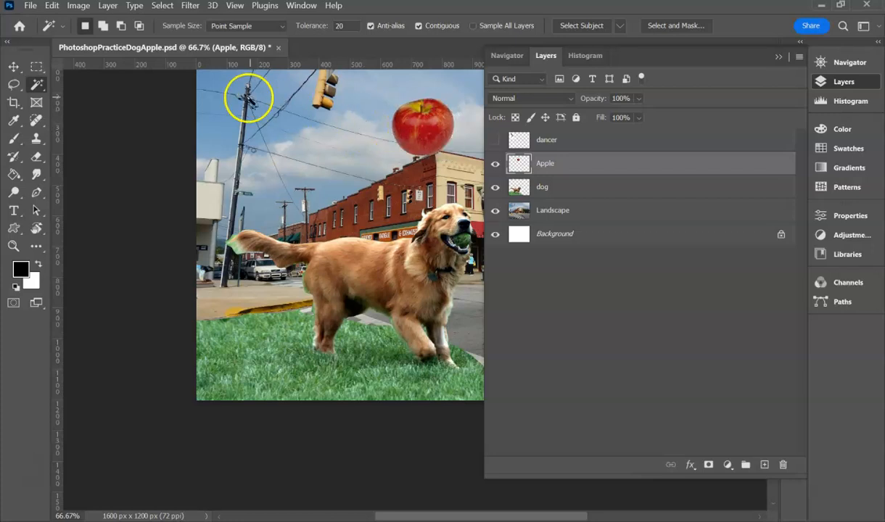
{"action": "left_click", "coordinate": [14, 67]}
{"action": "left_click_drag", "start_coordinate": [424, 125], "coordinate": [436, 184]}
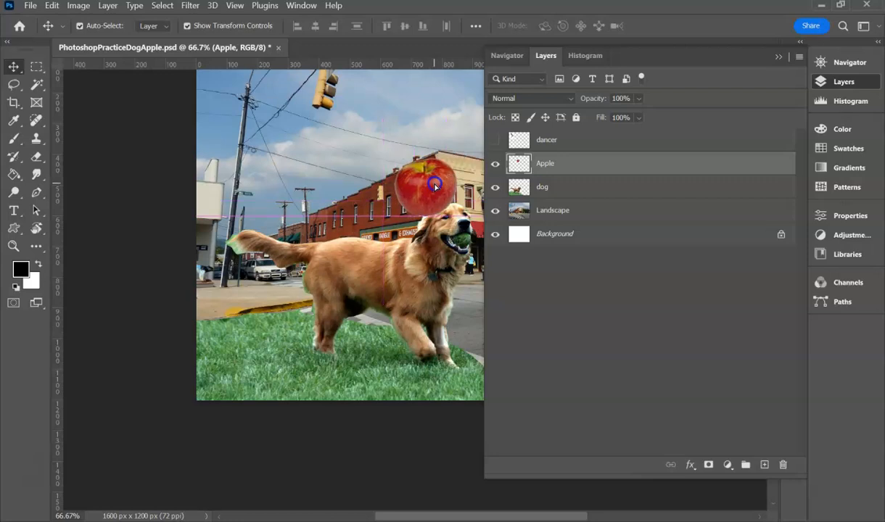
Show the dancer layer and move its picture down so the whole dancer fits in the view
{"action": "left_click", "coordinate": [496, 142]}
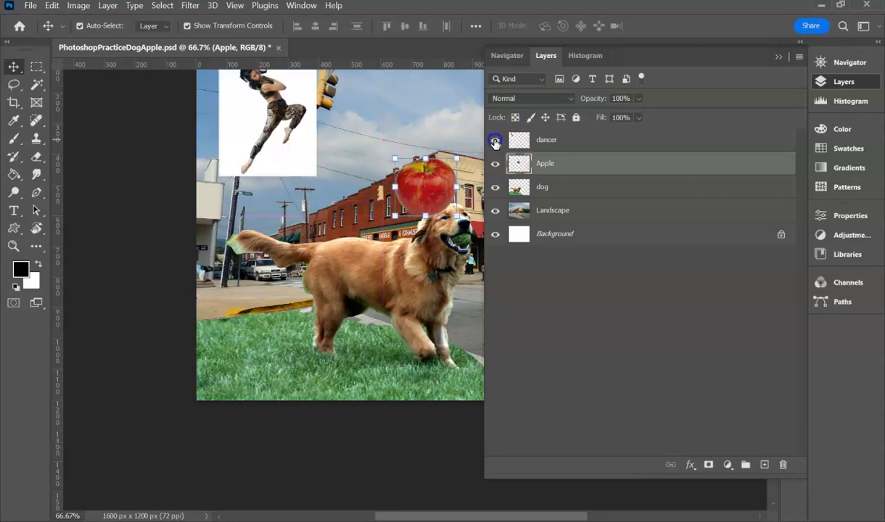
{"action": "left_click", "coordinate": [257, 114]}
{"action": "left_click_drag", "start_coordinate": [258, 142], "coordinate": [260, 185]}
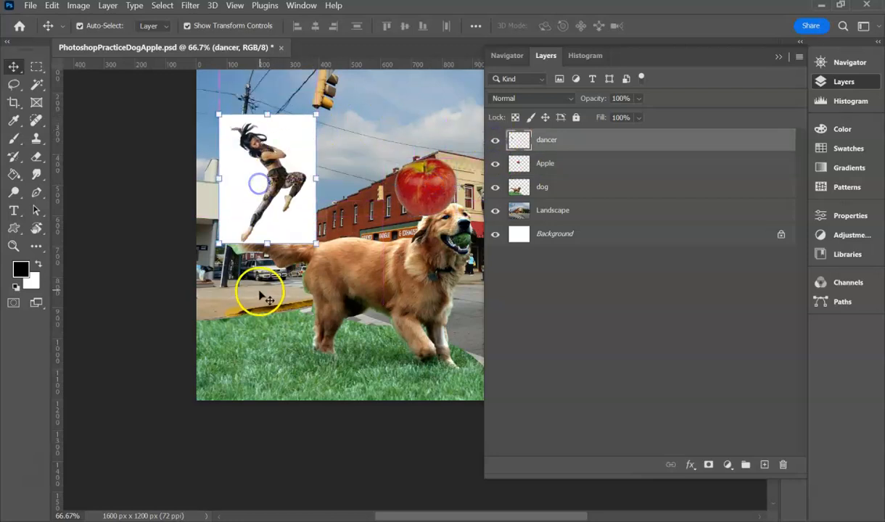
Duplicate the Apple layer, place the copy just below the hanging traffic light, and hide the dancer layer
{"action": "left_click_drag", "start_coordinate": [430, 175], "coordinate": [424, 150]}
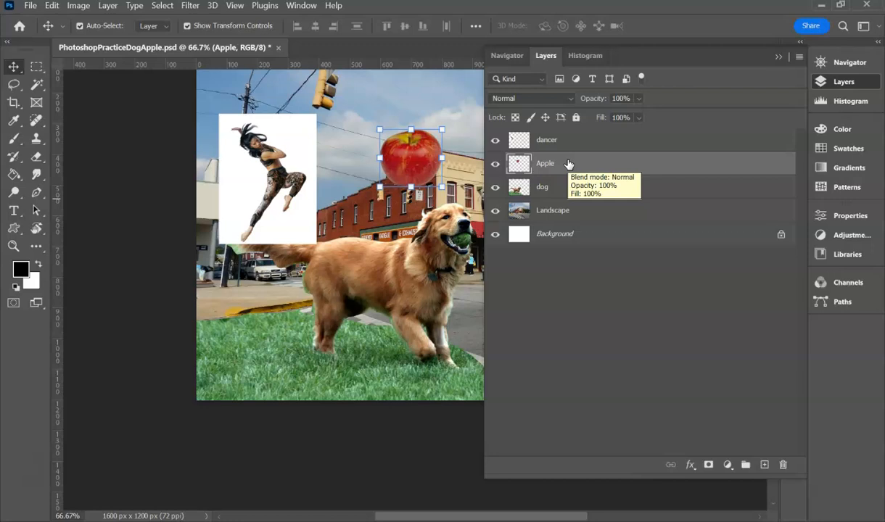
{"action": "key", "text": "ctrl+j"}
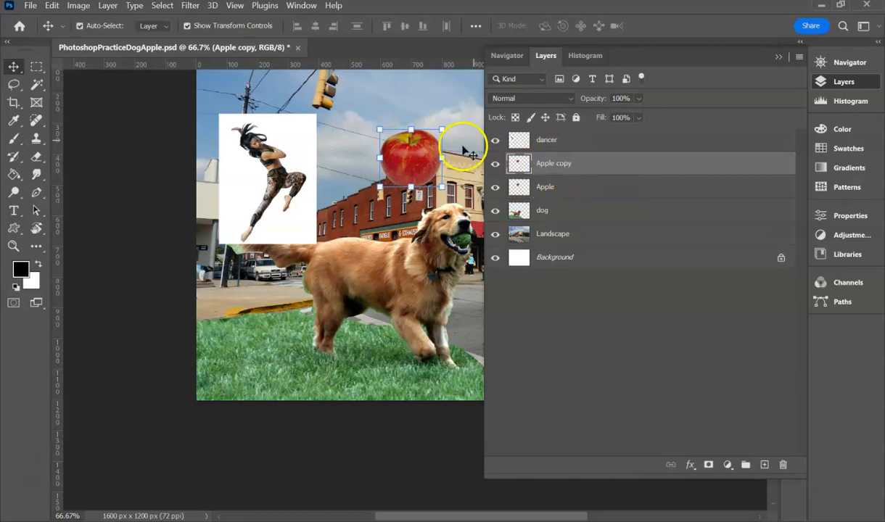
{"action": "left_click_drag", "start_coordinate": [403, 161], "coordinate": [323, 132]}
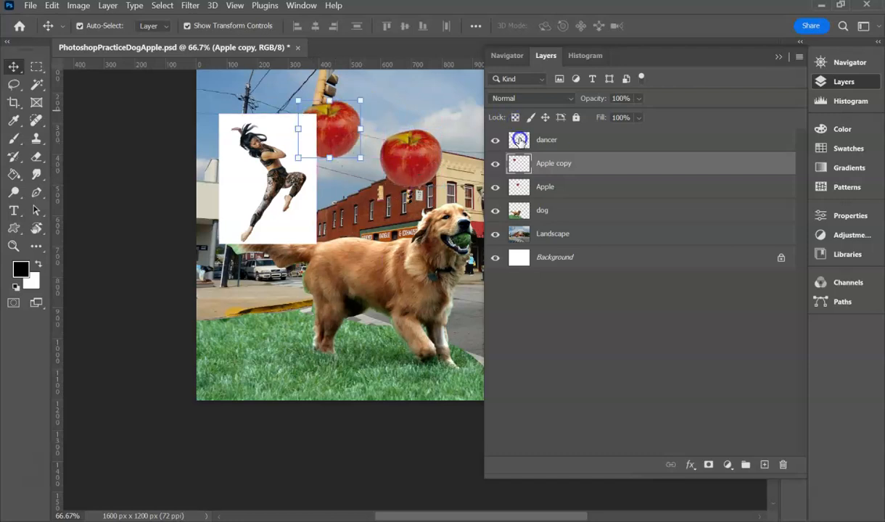
{"action": "left_click", "coordinate": [494, 142]}
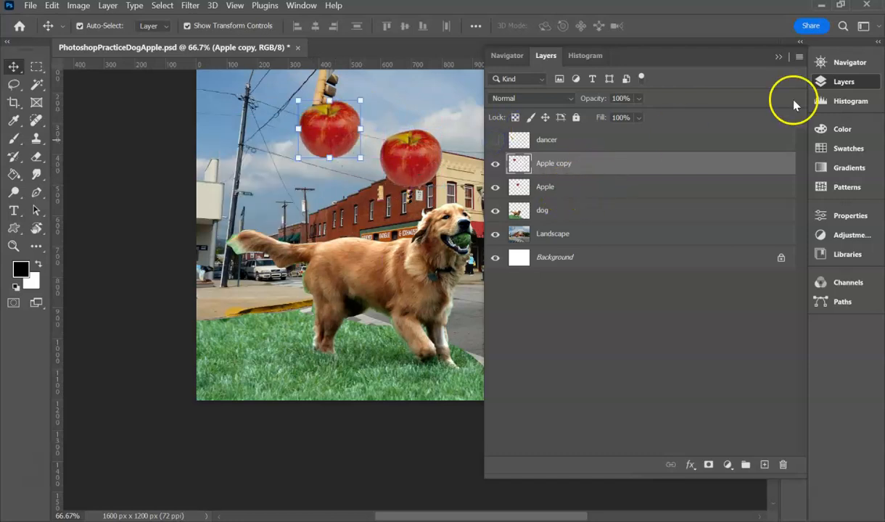
Move the original apple over the dog's head and scale it down to about 33.82% with Free Transform
{"action": "left_click", "coordinate": [867, 62]}
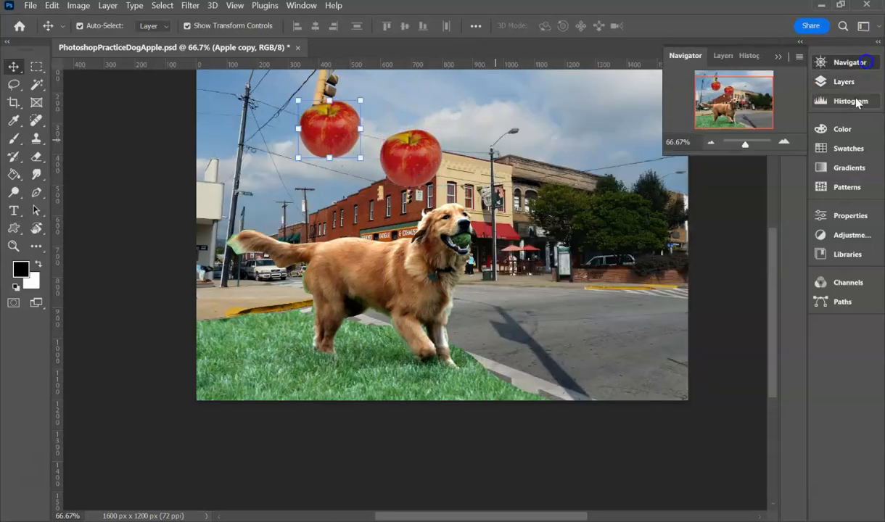
{"action": "left_click", "coordinate": [785, 142]}
{"action": "left_click", "coordinate": [785, 142]}
{"action": "left_click", "coordinate": [784, 142]}
{"action": "left_click", "coordinate": [785, 142]}
{"action": "left_click_drag", "start_coordinate": [733, 108], "coordinate": [727, 94]}
{"action": "left_click_drag", "start_coordinate": [232, 95], "coordinate": [482, 410]}
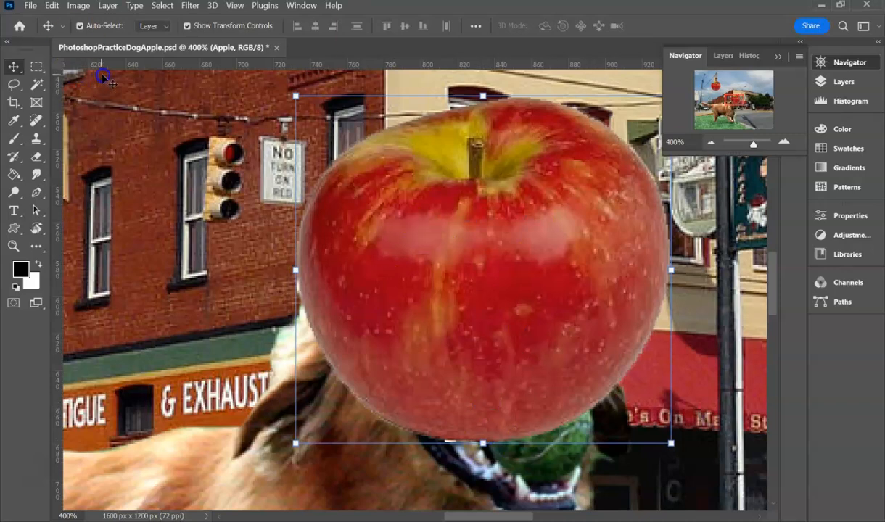
{"action": "key", "text": "ctrl+t"}
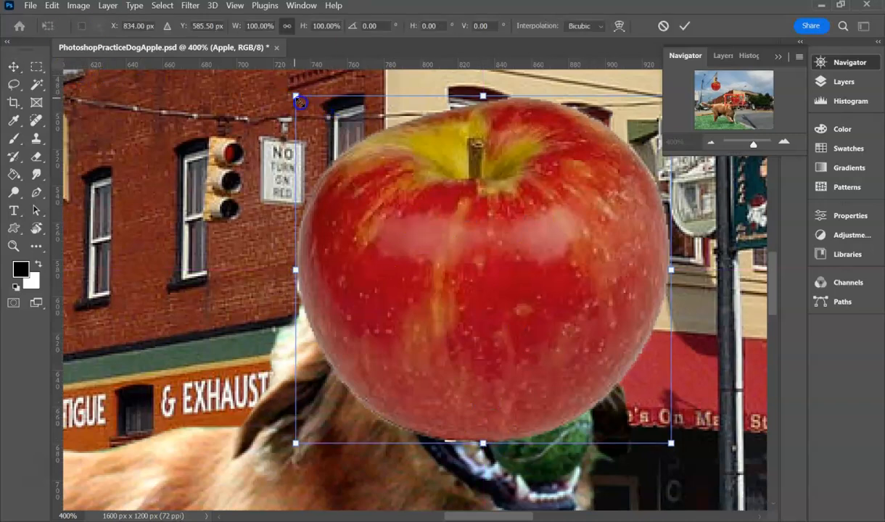
{"action": "left_click_drag", "start_coordinate": [293, 95], "coordinate": [353, 158]}
{"action": "mouse_move", "coordinate": [550, 333]}
{"action": "left_mouse_down"}
{"action": "mouse_move", "coordinate": [551, 305]}
{"action": "mouse_move", "coordinate": [545, 319]}
{"action": "mouse_move", "coordinate": [544, 308]}
{"action": "mouse_move", "coordinate": [609, 379]}
{"action": "mouse_move", "coordinate": [573, 339]}
{"action": "mouse_move", "coordinate": [545, 327]}
{"action": "left_mouse_up"}
{"action": "left_click_drag", "start_coordinate": [596, 394], "coordinate": [383, 220]}
Rotate the apple to about 111.5° and place it over the ball in the dog's mouth
{"action": "right_click", "coordinate": [420, 199]}
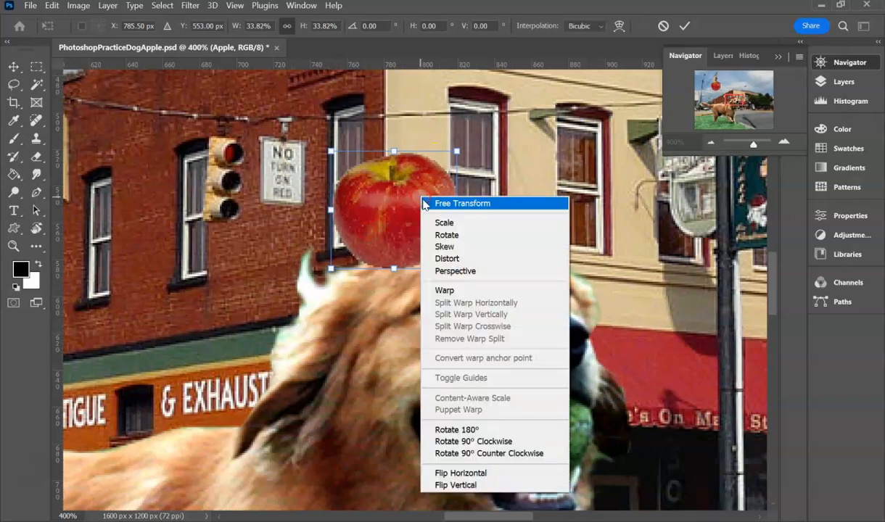
{"action": "left_click", "coordinate": [485, 235]}
{"action": "left_click_drag", "start_coordinate": [458, 146], "coordinate": [542, 411]}
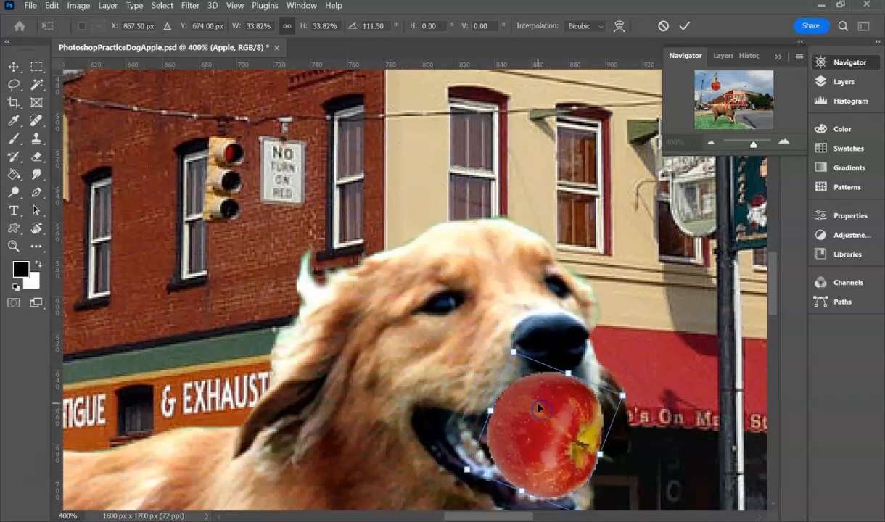
Shrink the apple to about 29.5% to match the ball's size, adjust its position and apply the transform
{"action": "right_click", "coordinate": [535, 396]}
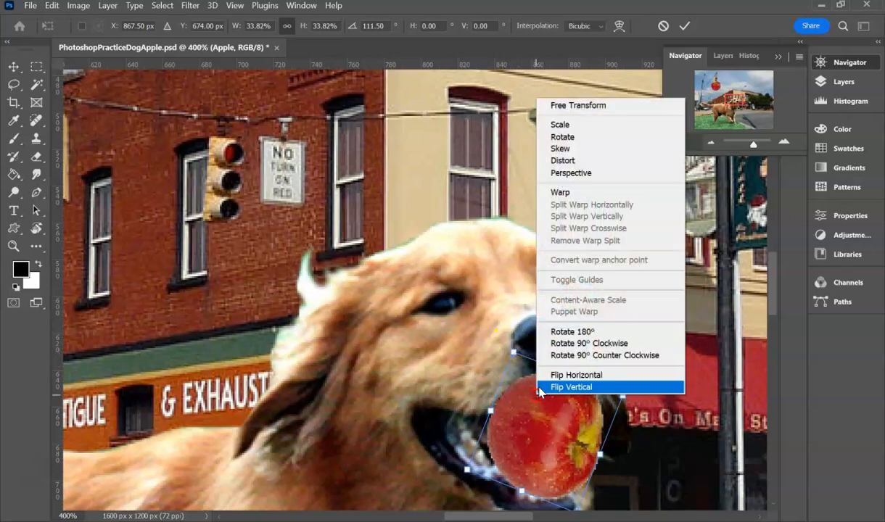
{"action": "left_click", "coordinate": [578, 125]}
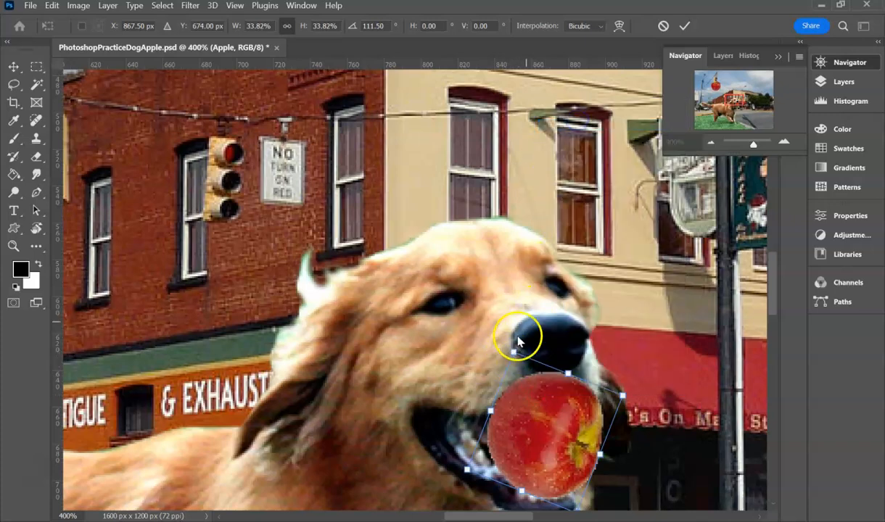
{"action": "left_click_drag", "start_coordinate": [513, 353], "coordinate": [520, 370]}
{"action": "mouse_move", "coordinate": [540, 430]}
{"action": "left_mouse_down"}
{"action": "mouse_move", "coordinate": [527, 416]}
{"action": "mouse_move", "coordinate": [507, 415]}
{"action": "mouse_move", "coordinate": [535, 419]}
{"action": "left_mouse_up"}
{"action": "key", "text": "Return"}
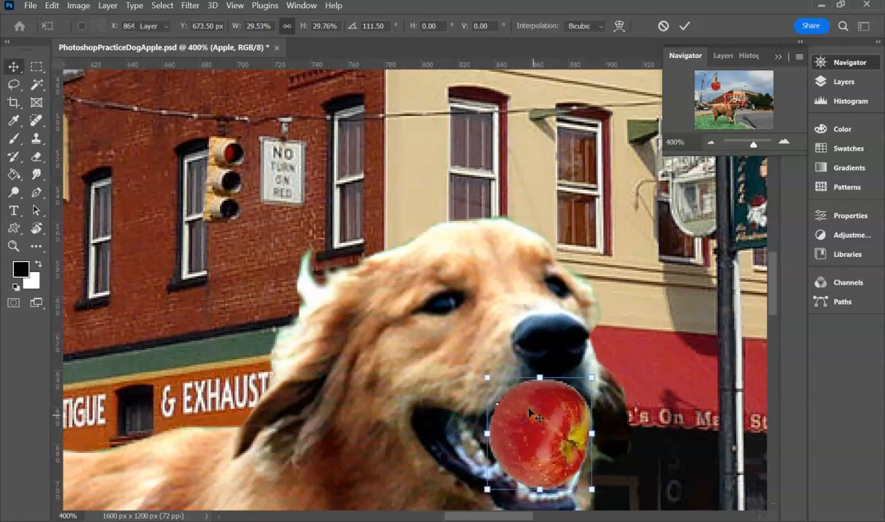
Hide the Apple layer to expose the ball and select the dog layer
{"action": "scroll", "coordinate": [538, 321], "scroll_direction": "down", "scroll_amount": 1}
{"action": "scroll", "coordinate": [538, 320], "scroll_direction": "down", "scroll_amount": 2}
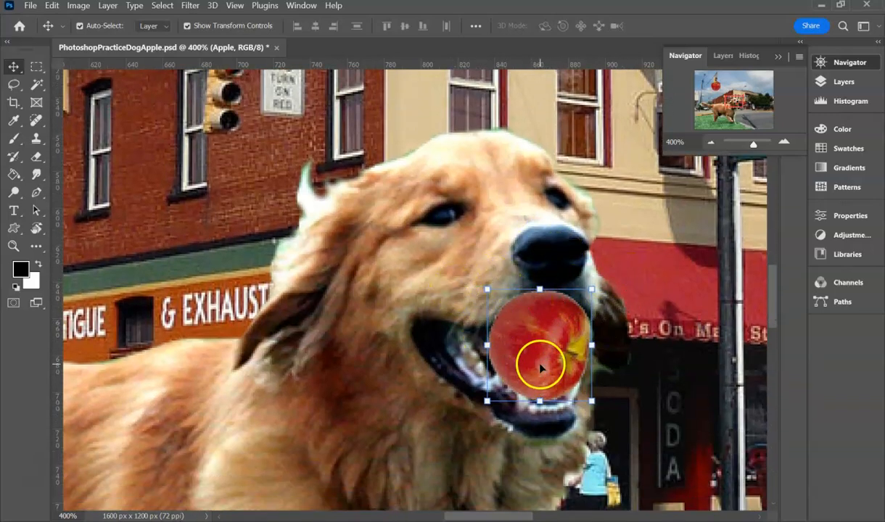
{"action": "left_click", "coordinate": [842, 82]}
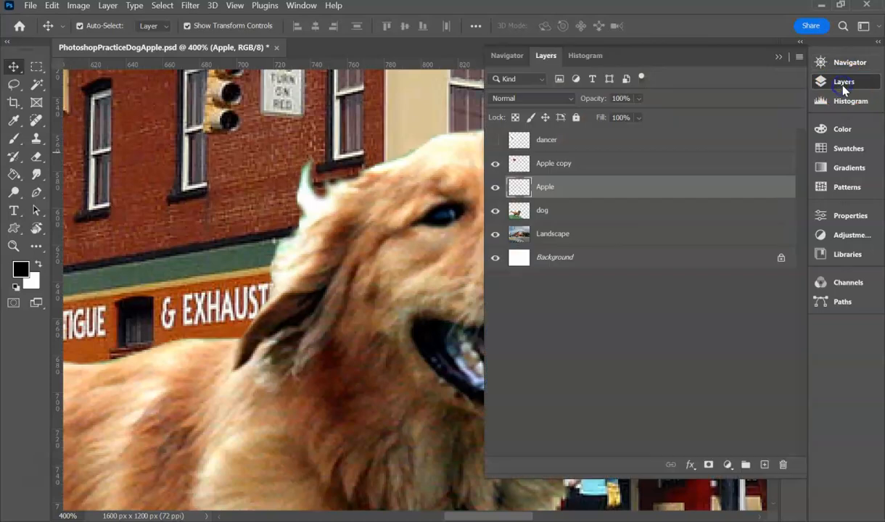
{"action": "left_click", "coordinate": [496, 187]}
{"action": "left_click", "coordinate": [558, 209]}
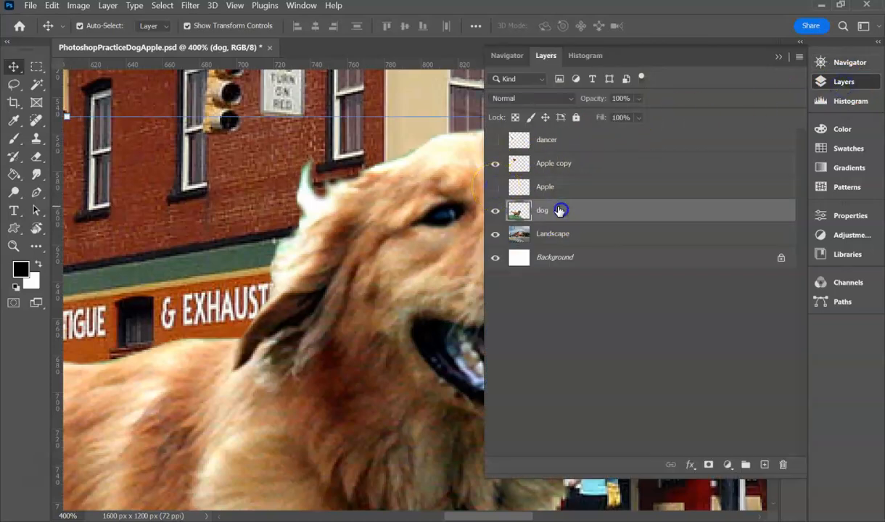
Outline the dog's muzzle, teeth and lower jaw around the ball with the Lasso tool, leaving the ball out of the selection
{"action": "left_click", "coordinate": [844, 64]}
{"action": "left_click", "coordinate": [13, 84]}
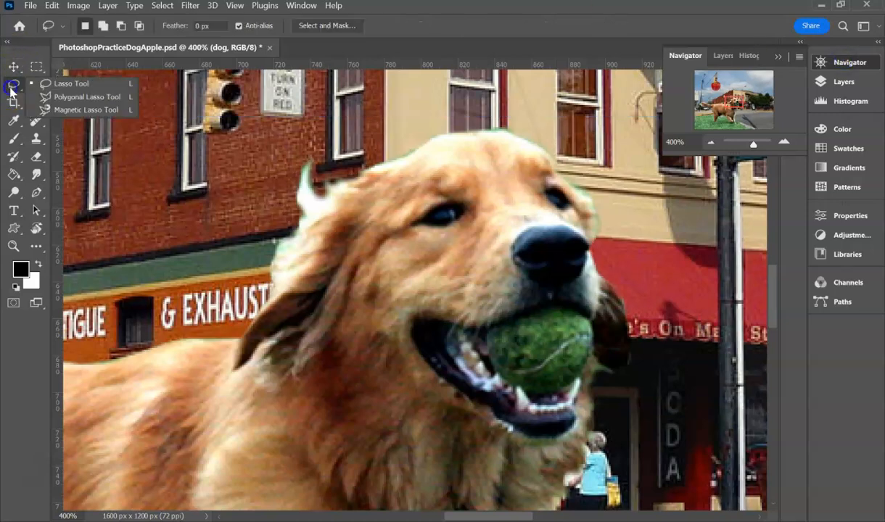
{"action": "left_click", "coordinate": [53, 85]}
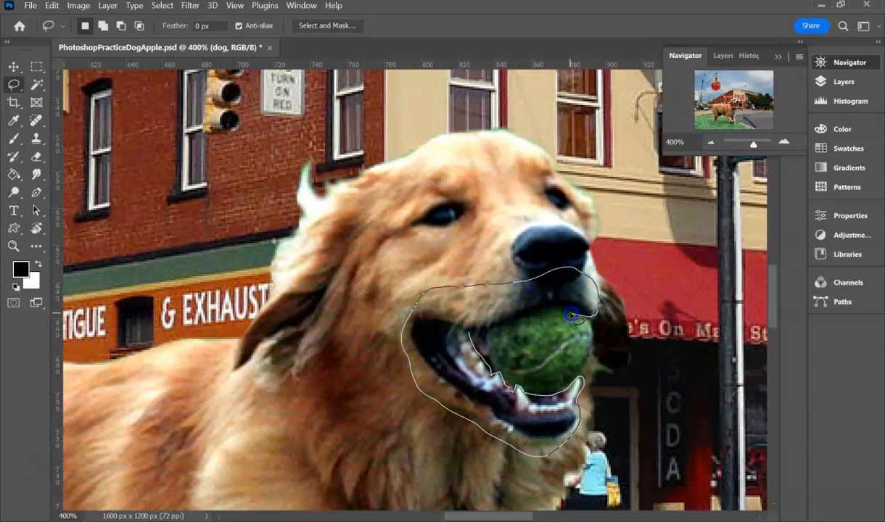
{"action": "left_click_drag", "start_coordinate": [523, 318], "coordinate": [524, 319]}
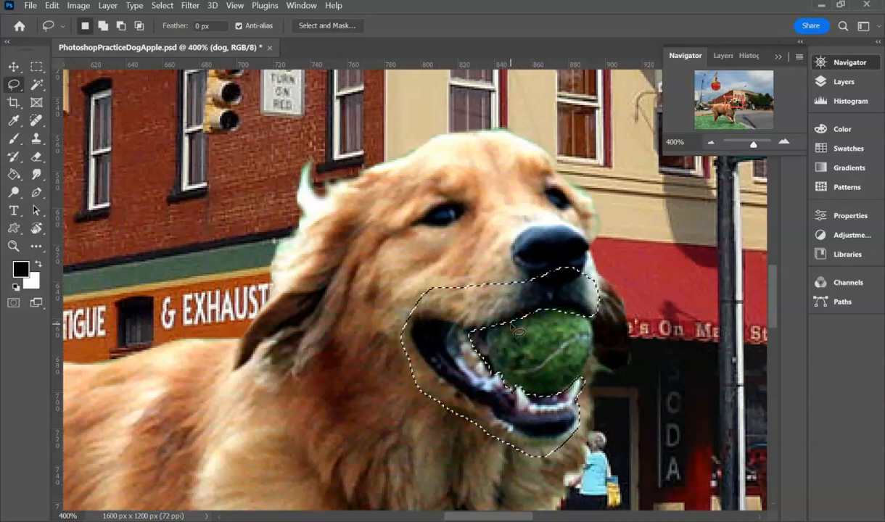
{"action": "left_click_drag", "start_coordinate": [481, 324], "coordinate": [622, 417]}
{"action": "key", "text": "ctrl+z"}
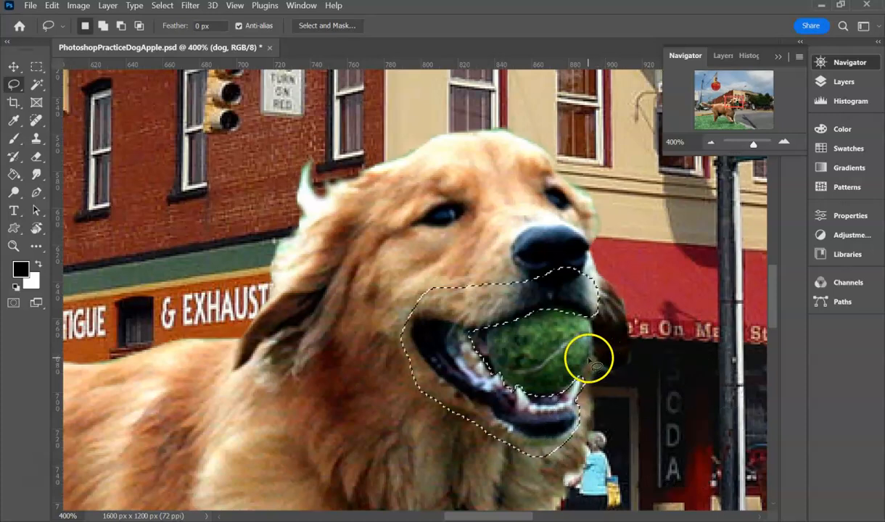
Copy the selected muzzle and jaw from the dog layer and paste them in place on a new layer
{"action": "left_click", "coordinate": [844, 82]}
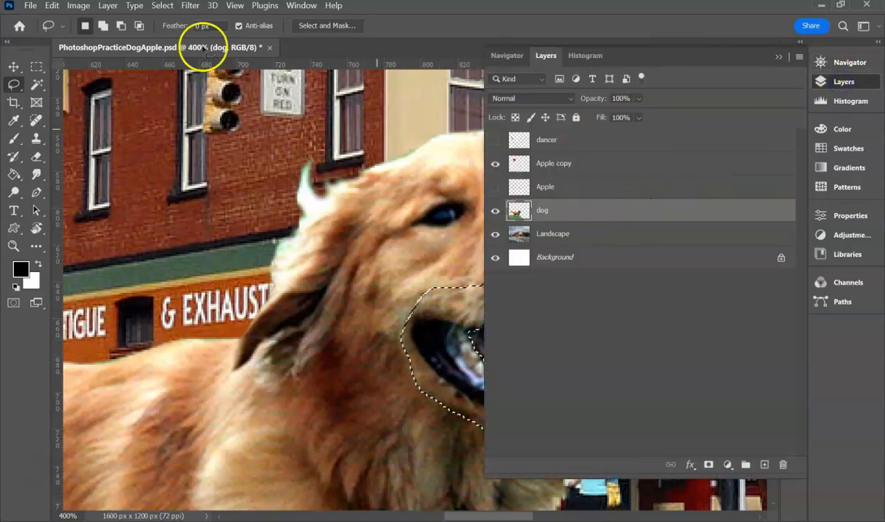
{"action": "left_click", "coordinate": [51, 6]}
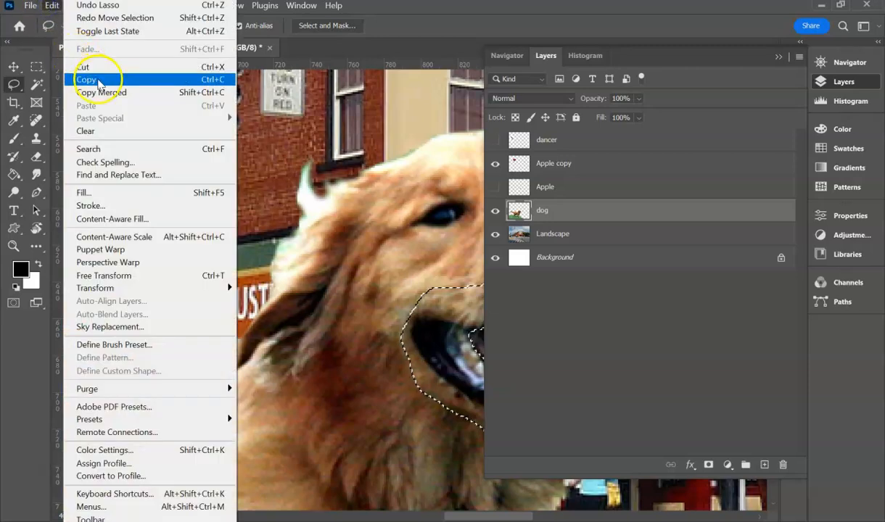
{"action": "left_click", "coordinate": [94, 78]}
{"action": "left_click", "coordinate": [52, 6]}
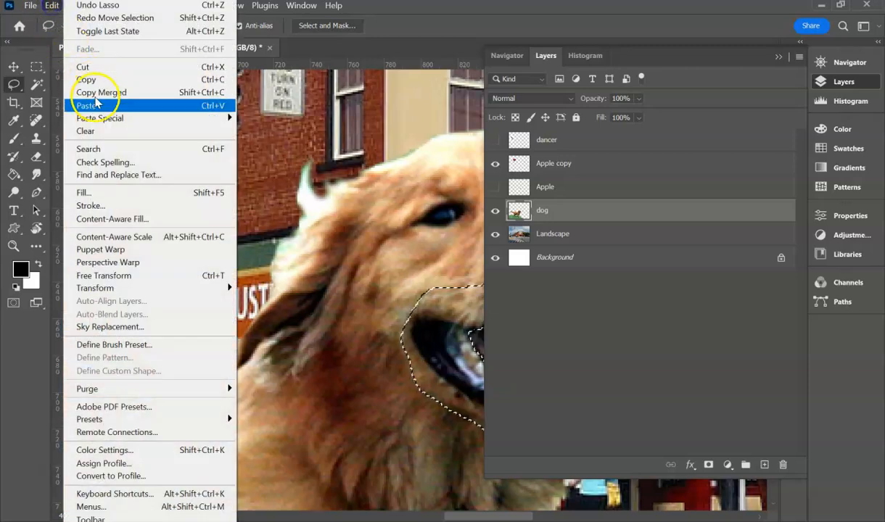
{"action": "mouse_move", "coordinate": [99, 120]}
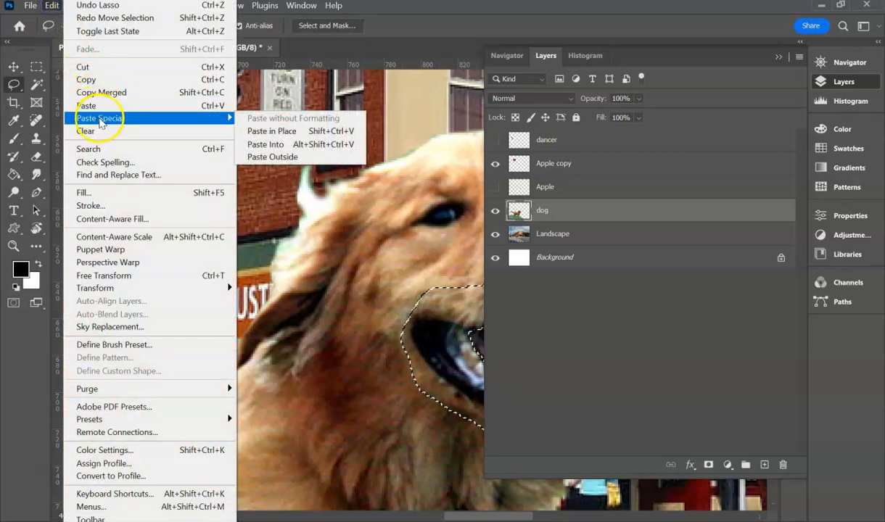
{"action": "left_click", "coordinate": [282, 135]}
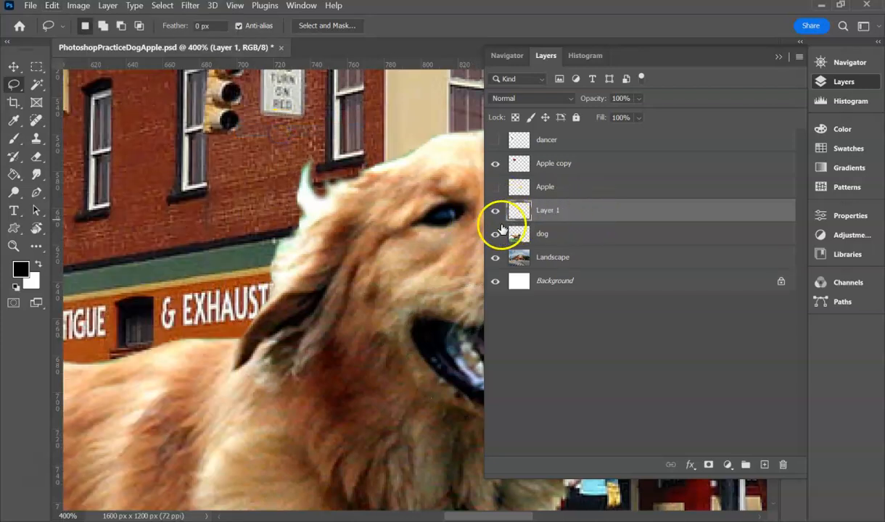
Hide the dog layer to inspect the pasted mouth piece on its own, and show the dog again
{"action": "left_click", "coordinate": [495, 236]}
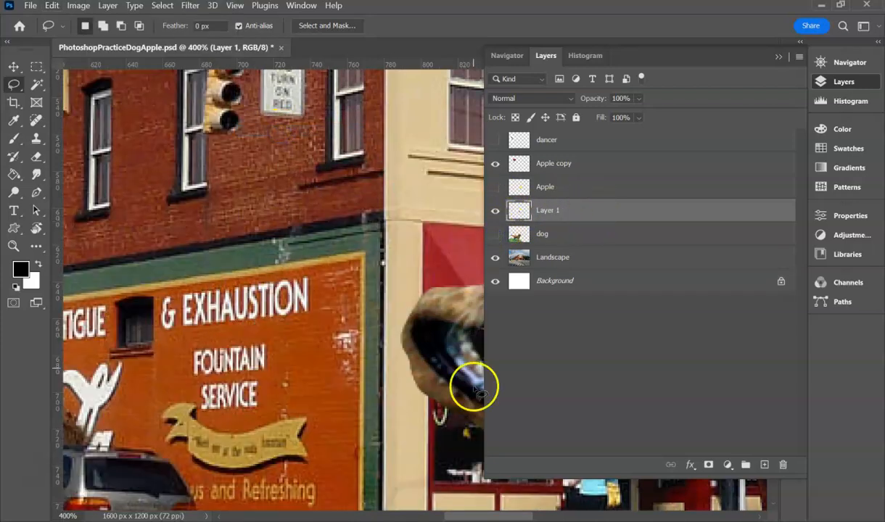
{"action": "left_click_drag", "start_coordinate": [491, 516], "coordinate": [553, 517]}
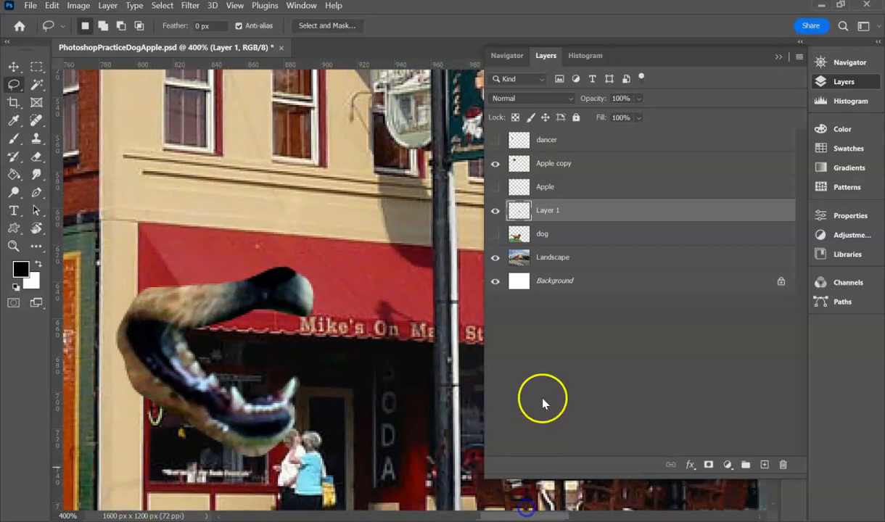
{"action": "left_click", "coordinate": [495, 236]}
Show the Apple layer, move the pasted mouth layer above it, and rename that layer "dog mouth"
{"action": "left_click", "coordinate": [496, 187]}
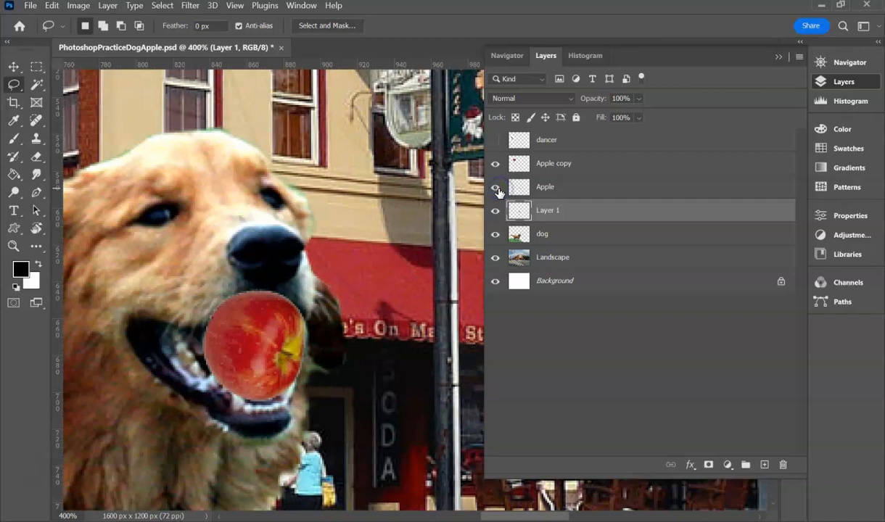
{"action": "left_click_drag", "start_coordinate": [585, 211], "coordinate": [570, 178]}
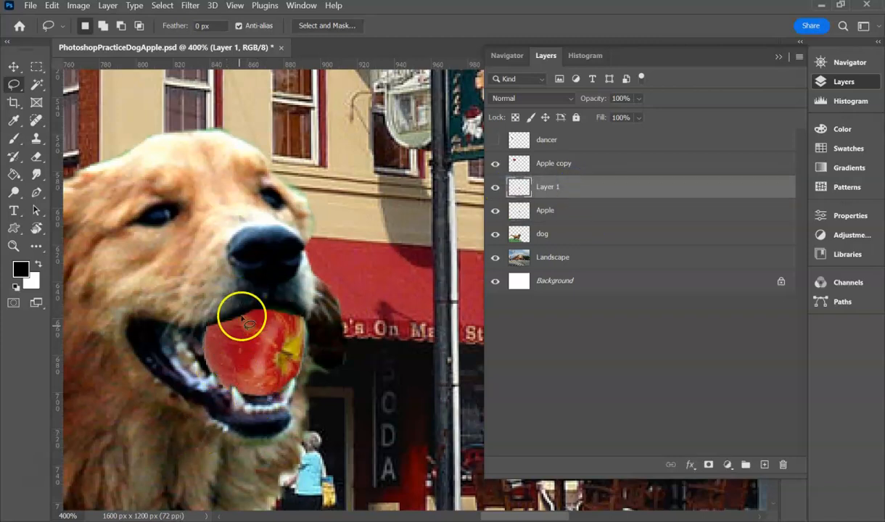
{"action": "left_click", "coordinate": [550, 186]}
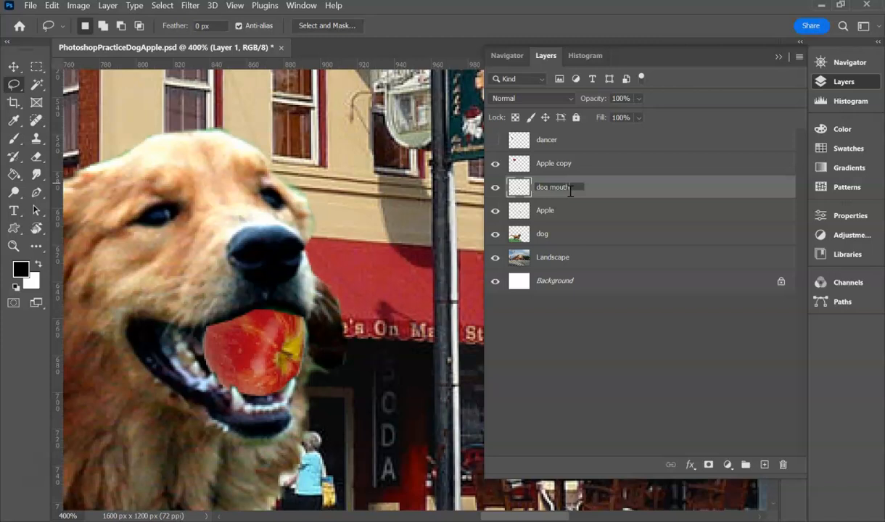
{"action": "key", "text": "Return"}
Compare the apple with the dog mouth layer hidden and shown, and check the whole composite at 100%
{"action": "left_click", "coordinate": [496, 188]}
{"action": "left_click", "coordinate": [495, 187]}
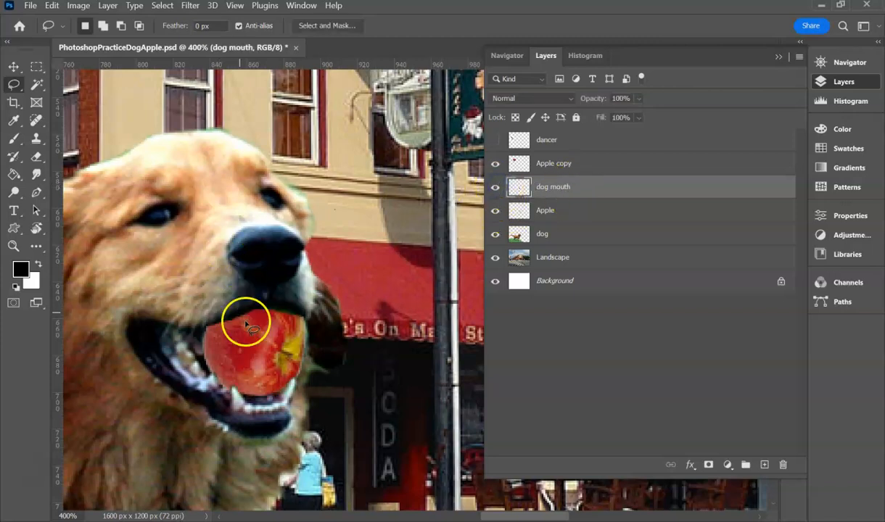
{"action": "left_click_drag", "start_coordinate": [492, 517], "coordinate": [475, 515]}
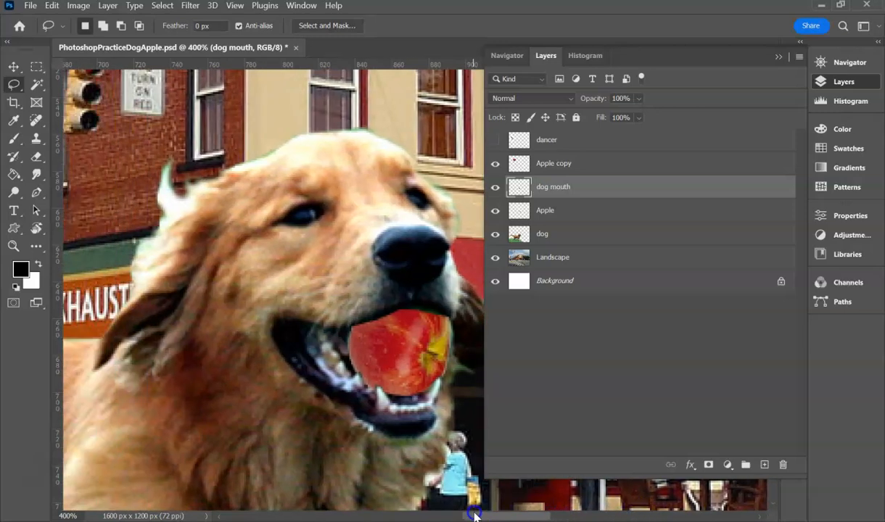
{"action": "left_click", "coordinate": [853, 62]}
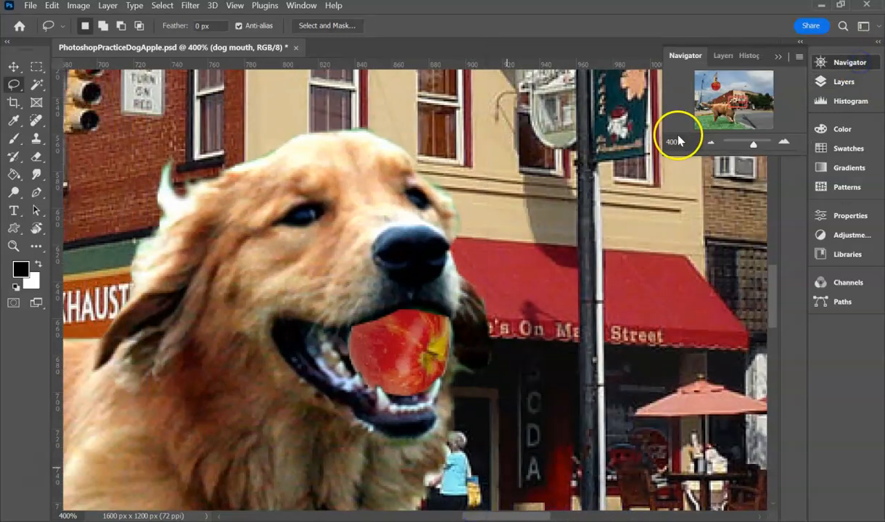
{"action": "left_click", "coordinate": [711, 147]}
{"action": "left_click", "coordinate": [711, 147]}
{"action": "left_click", "coordinate": [711, 147]}
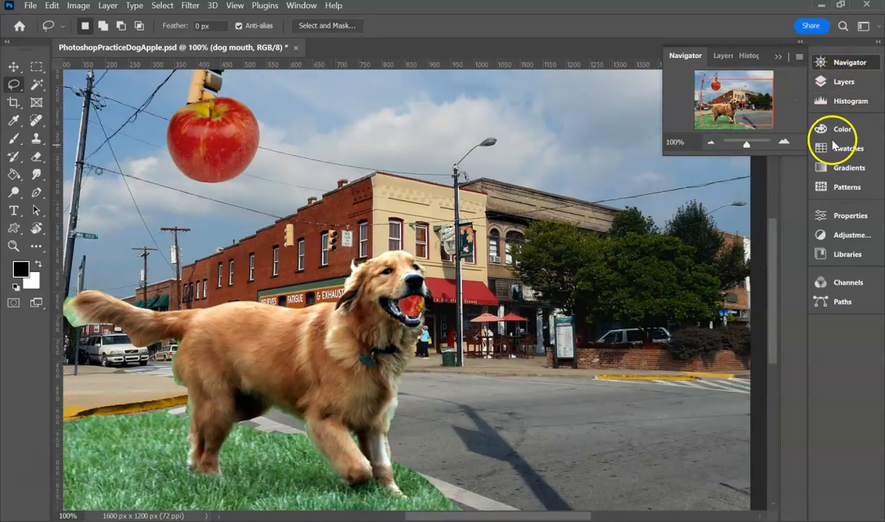
Show the dancer layer, select it and move the dancer picture over the dog's back
{"action": "left_click", "coordinate": [843, 82]}
{"action": "left_click", "coordinate": [496, 140]}
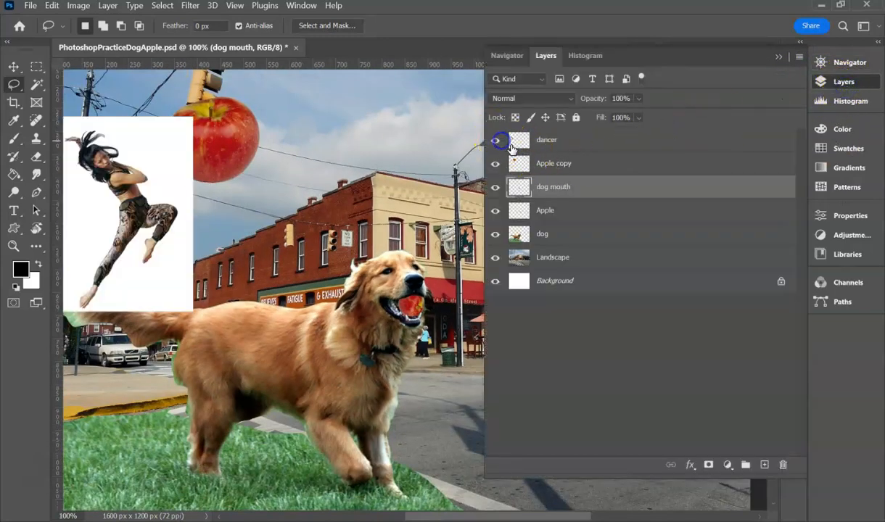
{"action": "left_click", "coordinate": [518, 142]}
{"action": "left_click", "coordinate": [14, 67]}
{"action": "left_click_drag", "start_coordinate": [115, 198], "coordinate": [236, 267]}
Select the white background around the dancer with the Magic Wand at tolerance 20 and delete it
{"action": "left_click", "coordinate": [37, 85]}
{"action": "left_click", "coordinate": [225, 212]}
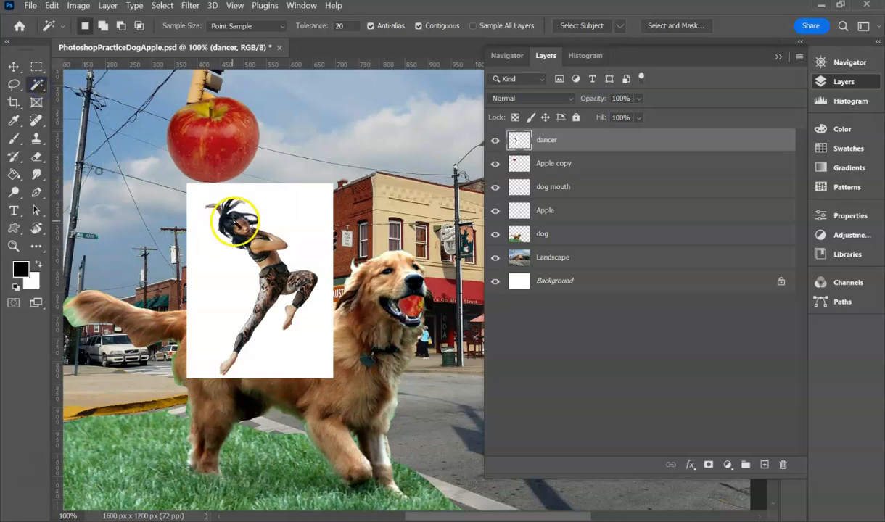
{"action": "left_click", "coordinate": [292, 219]}
{"action": "key", "text": "Delete"}
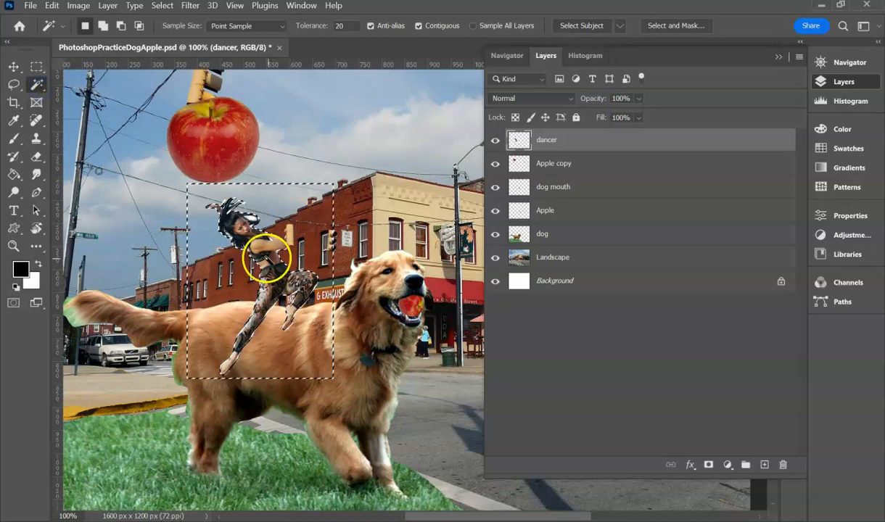
Delete the white patches left inside the dancer's hair loop and between her arm and chest
{"action": "left_click", "coordinate": [805, 62]}
{"action": "left_click", "coordinate": [787, 137]}
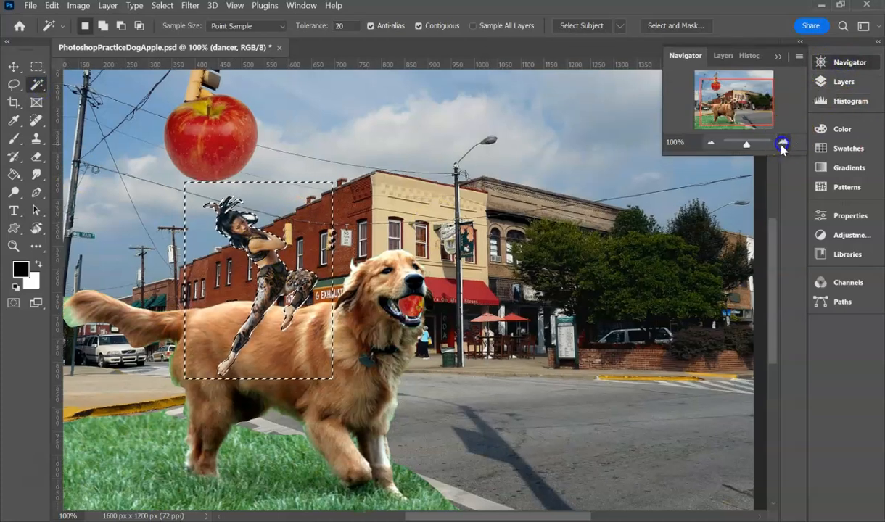
{"action": "left_click", "coordinate": [787, 138]}
{"action": "left_click", "coordinate": [787, 138]}
{"action": "left_click_drag", "start_coordinate": [747, 103], "coordinate": [722, 100]}
{"action": "left_click", "coordinate": [436, 123]}
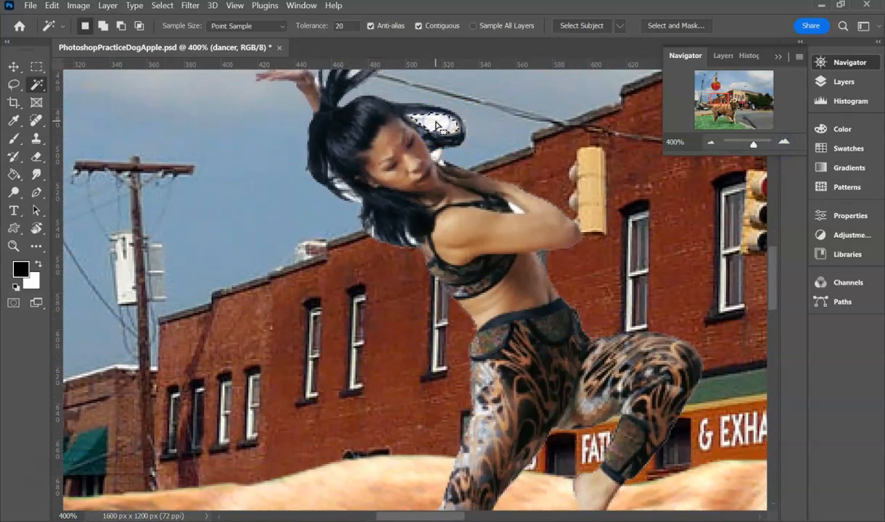
{"action": "key", "text": "Delete"}
{"action": "left_click", "coordinate": [517, 209]}
{"action": "key", "text": "Delete"}
Remove the remaining white bits by the dancer's chin, behind her head and between her raised hair strands
{"action": "left_click", "coordinate": [436, 156]}
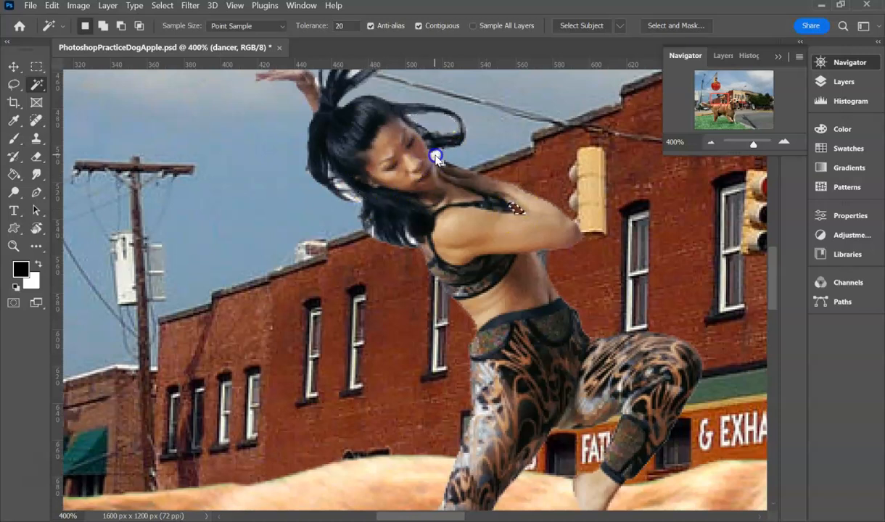
{"action": "left_click", "coordinate": [342, 189]}
{"action": "left_click", "coordinate": [334, 177]}
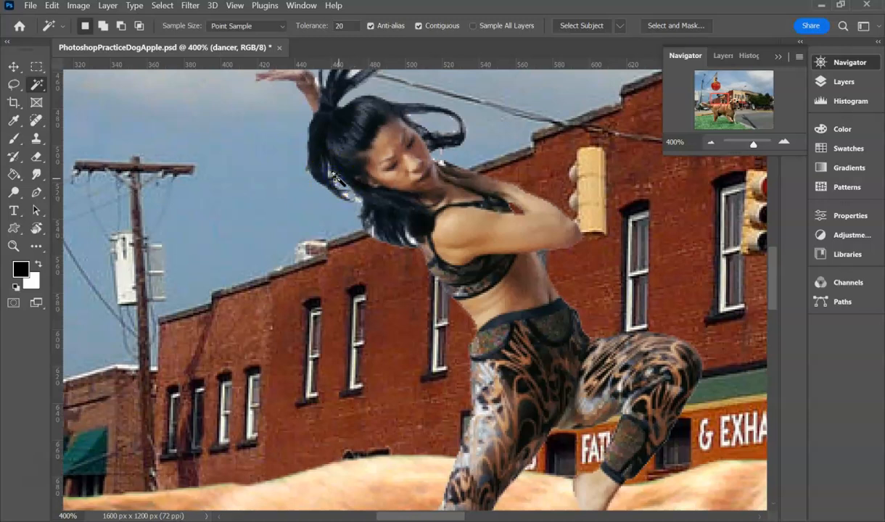
{"action": "scroll", "coordinate": [347, 194], "scroll_direction": "up", "scroll_amount": 3}
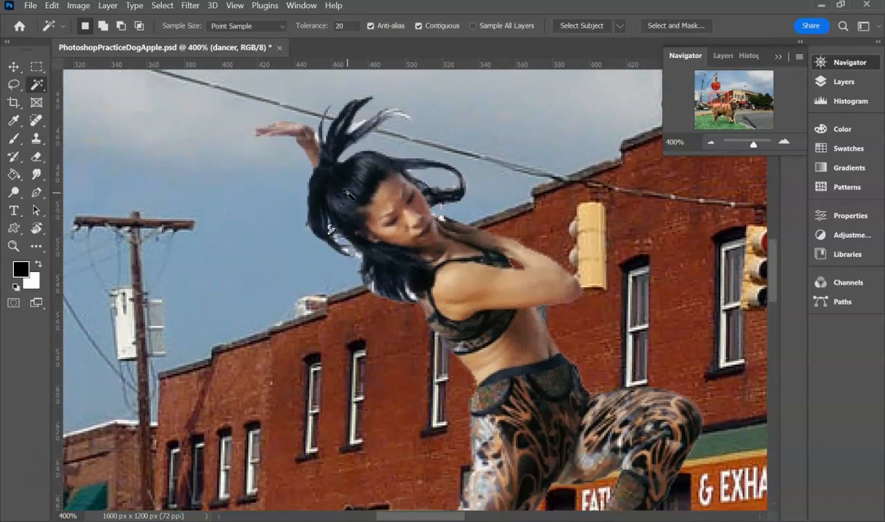
{"action": "left_click", "coordinate": [318, 181]}
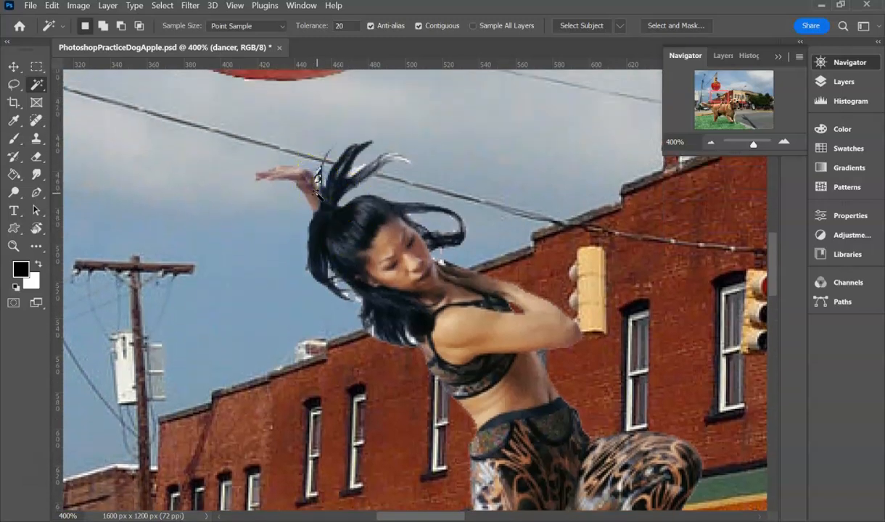
{"action": "left_click", "coordinate": [356, 173]}
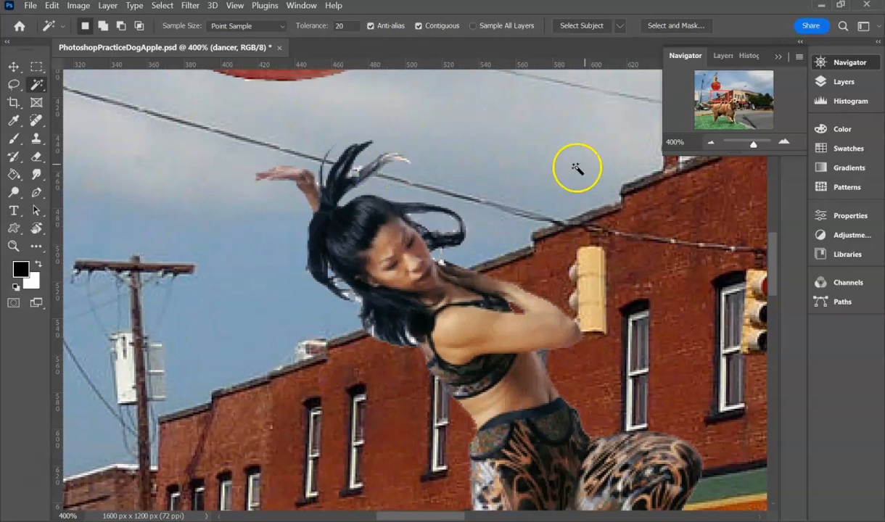
Move the dancer slightly lower and closer to the dog's head so she straddles its back
{"action": "left_click", "coordinate": [711, 144]}
{"action": "left_click", "coordinate": [712, 143]}
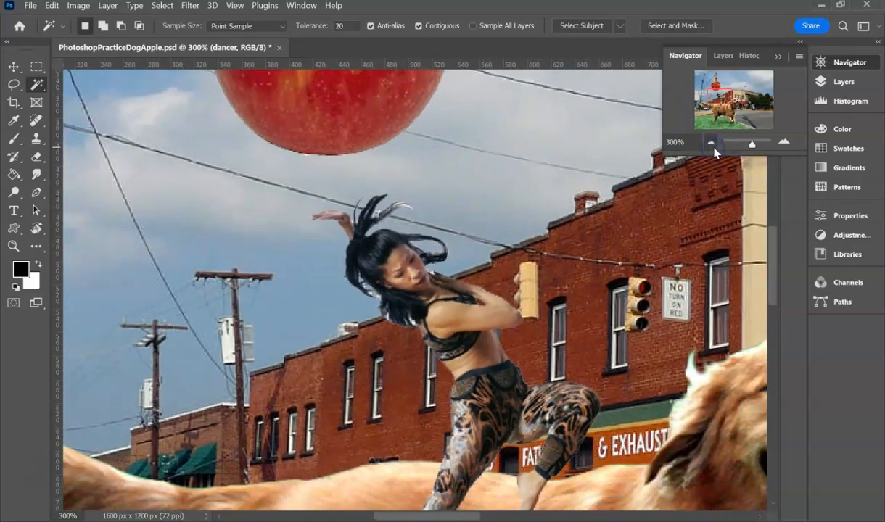
{"action": "left_click_drag", "start_coordinate": [719, 93], "coordinate": [727, 100]}
{"action": "left_click", "coordinate": [709, 143]}
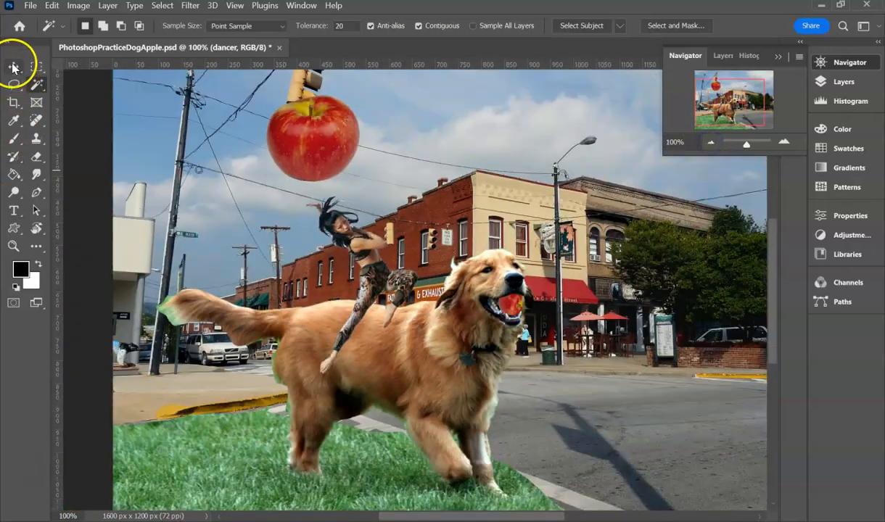
{"action": "left_click", "coordinate": [12, 67]}
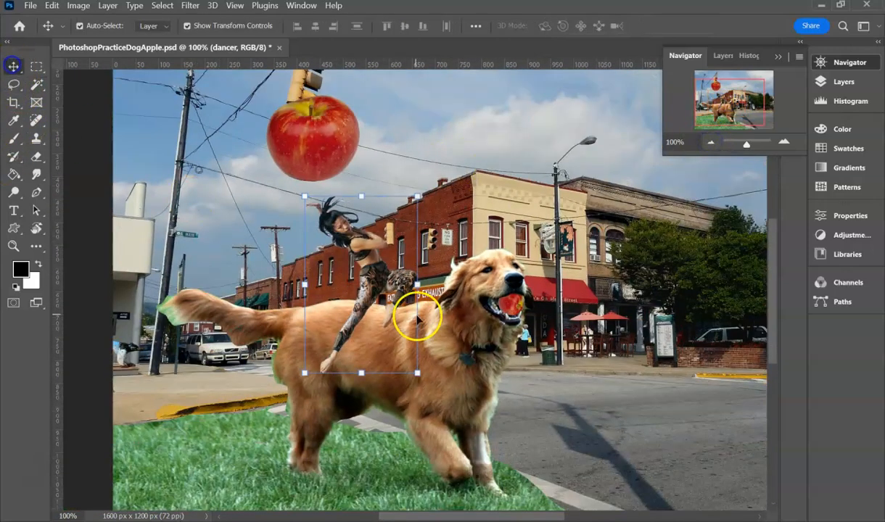
{"action": "left_click_drag", "start_coordinate": [380, 257], "coordinate": [394, 286]}
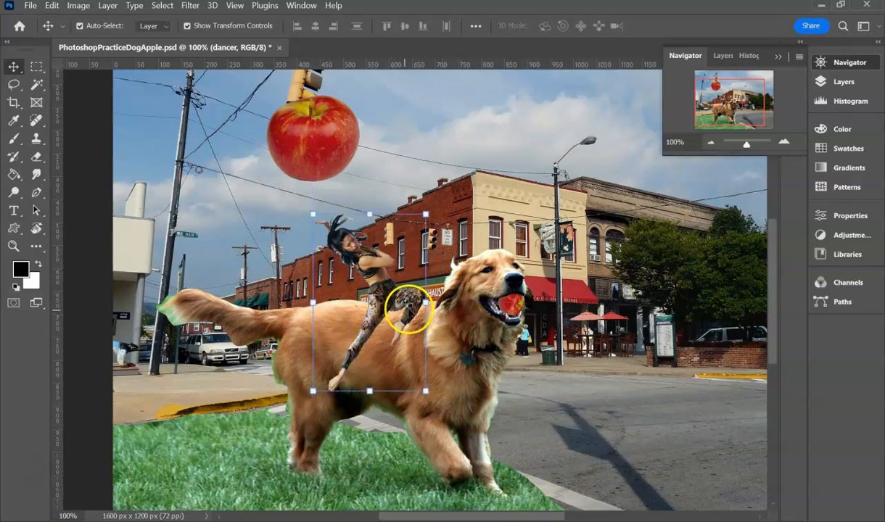
Lower the dancer layer's opacity to about 64% so the dog's back shows through
{"action": "left_click", "coordinate": [845, 82]}
{"action": "left_click", "coordinate": [639, 98]}
{"action": "left_click", "coordinate": [641, 119]}
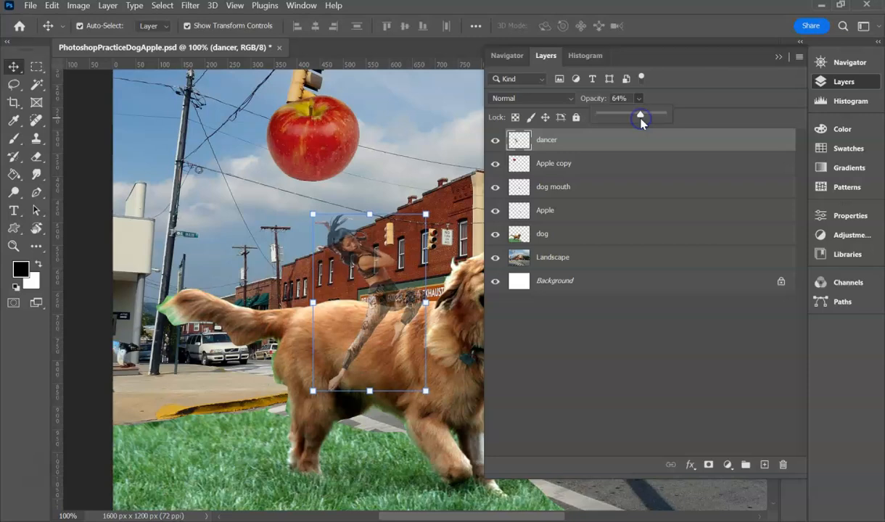
Erase the part of the dancer's bent leg and foot that lies below the dog's back line, using a size 8 Eraser
{"action": "left_click", "coordinate": [850, 61]}
{"action": "left_click", "coordinate": [786, 142]}
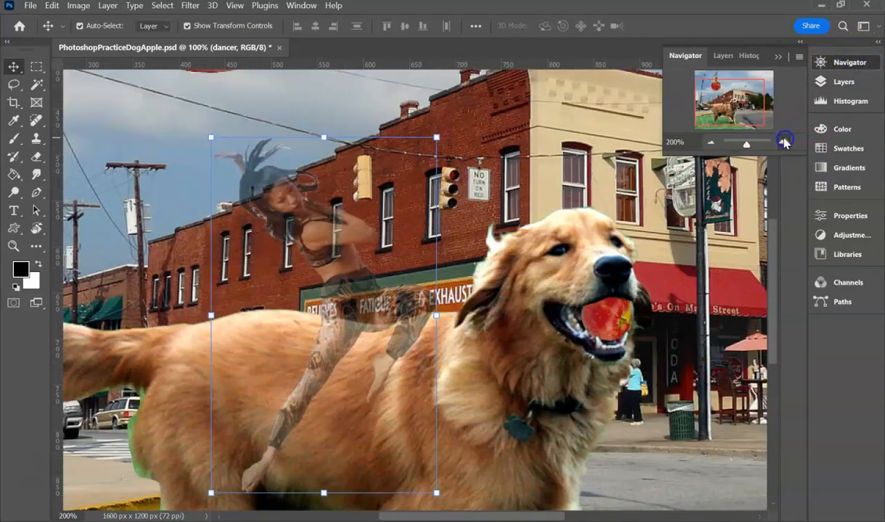
{"action": "left_click", "coordinate": [785, 142]}
{"action": "left_click", "coordinate": [785, 141]}
{"action": "left_click_drag", "start_coordinate": [733, 103], "coordinate": [730, 107]}
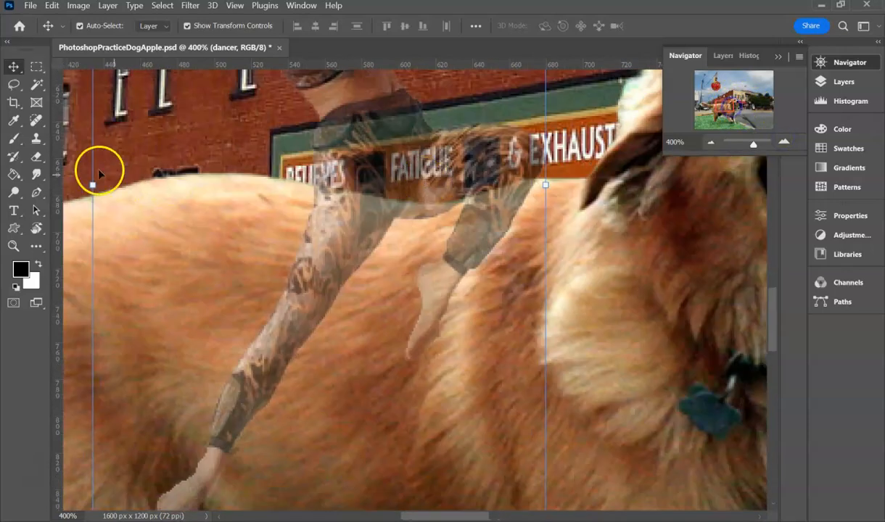
{"action": "left_click", "coordinate": [36, 156]}
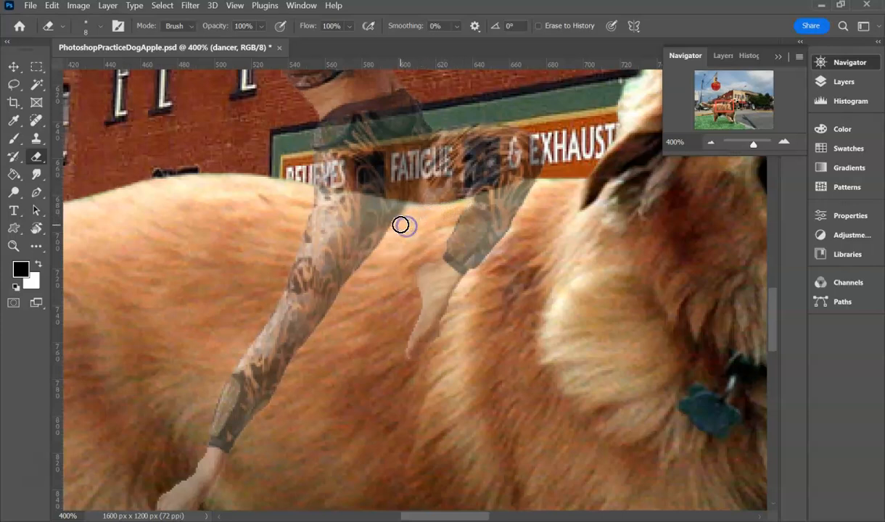
{"action": "left_click_drag", "start_coordinate": [410, 209], "coordinate": [479, 204]}
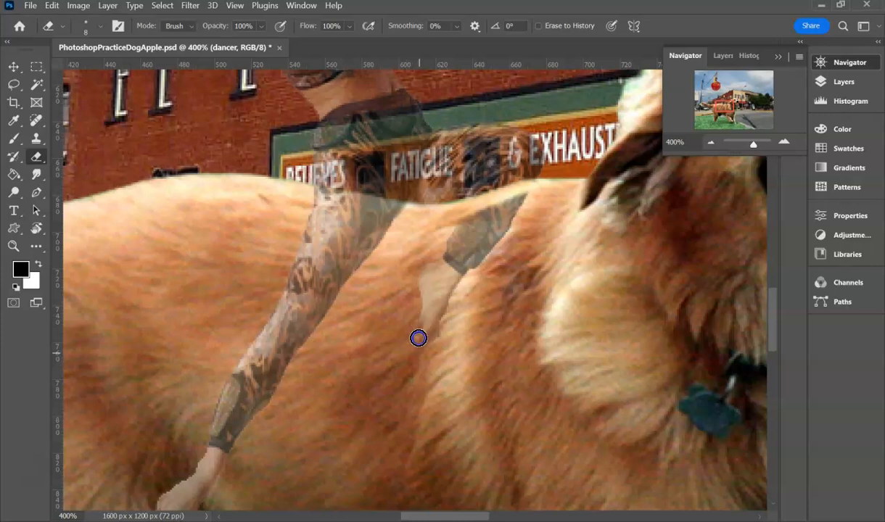
{"action": "mouse_move", "coordinate": [421, 267]}
{"action": "left_mouse_down"}
{"action": "mouse_move", "coordinate": [433, 345]}
{"action": "mouse_move", "coordinate": [445, 252]}
{"action": "mouse_move", "coordinate": [452, 301]}
{"action": "left_mouse_up"}
{"action": "mouse_move", "coordinate": [479, 216]}
{"action": "left_mouse_down"}
{"action": "mouse_move", "coordinate": [529, 198]}
{"action": "mouse_move", "coordinate": [466, 275]}
{"action": "mouse_move", "coordinate": [445, 240]}
{"action": "mouse_move", "coordinate": [521, 195]}
{"action": "mouse_move", "coordinate": [459, 247]}
{"action": "mouse_move", "coordinate": [511, 217]}
{"action": "left_mouse_up"}
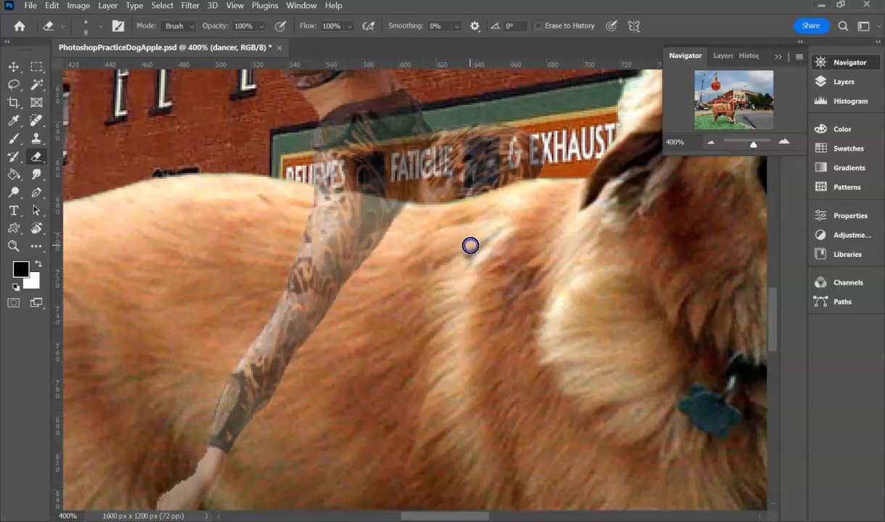
{"action": "mouse_move", "coordinate": [470, 250]}
{"action": "left_mouse_down"}
{"action": "mouse_move", "coordinate": [443, 279]}
{"action": "mouse_move", "coordinate": [469, 236]}
{"action": "mouse_move", "coordinate": [503, 207]}
{"action": "mouse_move", "coordinate": [419, 281]}
{"action": "left_mouse_up"}
{"action": "left_click_drag", "start_coordinate": [552, 229], "coordinate": [530, 185]}
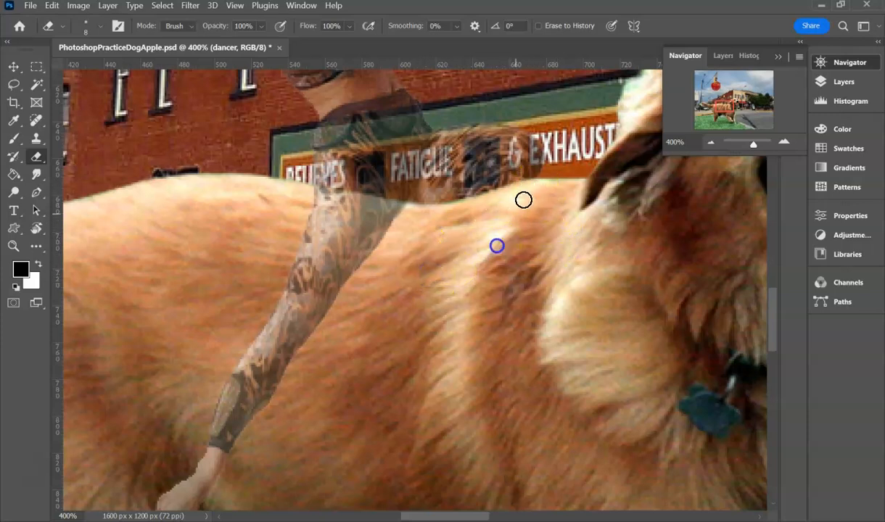
Restore the dancer layer's opacity to 100%
{"action": "left_click", "coordinate": [842, 81]}
{"action": "left_click", "coordinate": [639, 98]}
{"action": "left_click_drag", "start_coordinate": [658, 114], "coordinate": [714, 116]}
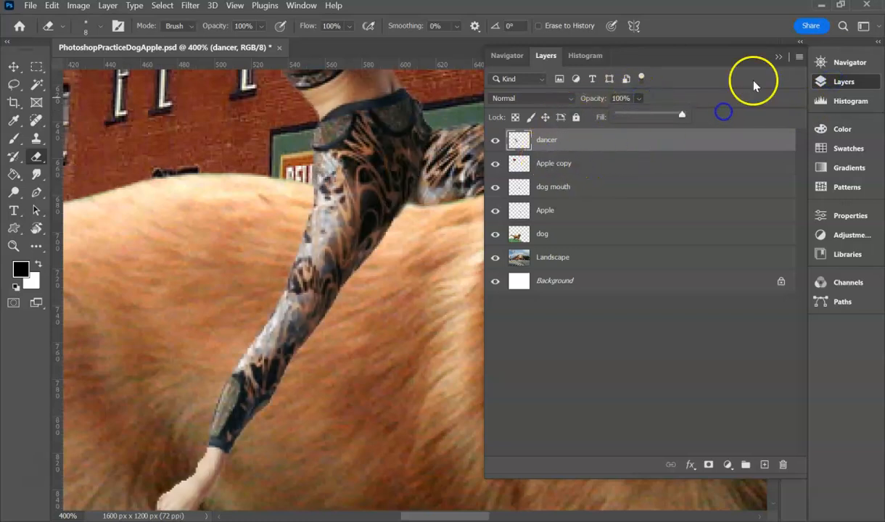
{"action": "left_click", "coordinate": [842, 62]}
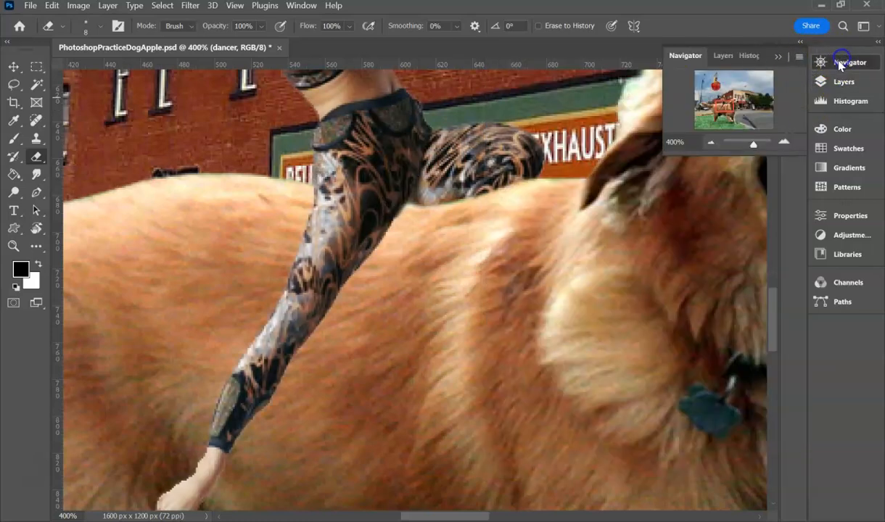
{"action": "left_click", "coordinate": [712, 142]}
{"action": "left_click", "coordinate": [713, 141]}
{"action": "left_click", "coordinate": [712, 141]}
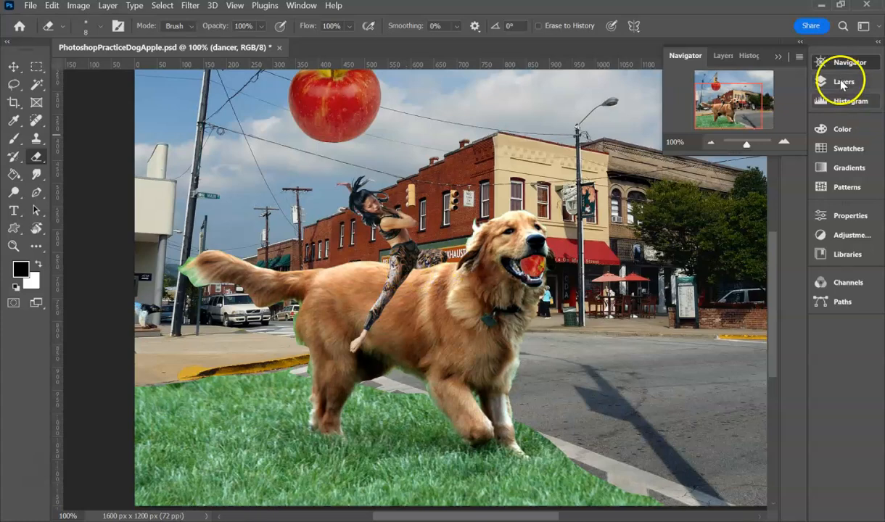
{"action": "left_click", "coordinate": [784, 142]}
{"action": "left_click", "coordinate": [784, 142]}
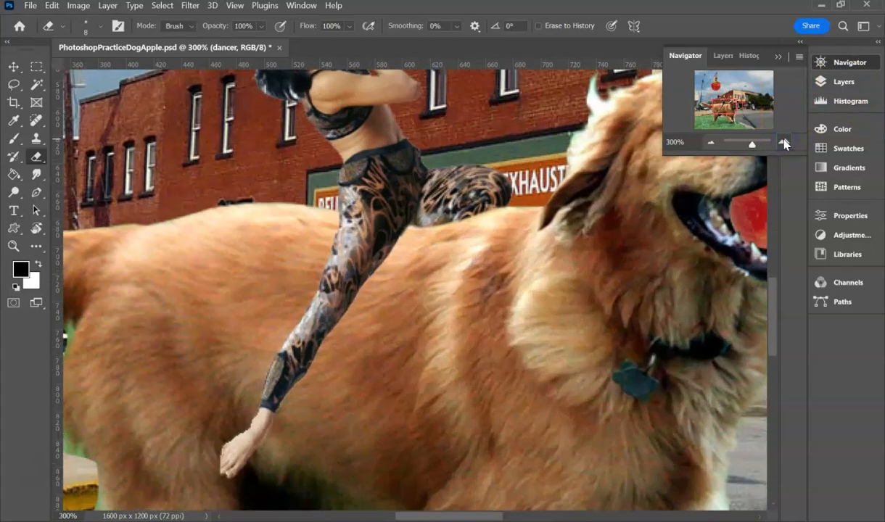
{"action": "left_click", "coordinate": [838, 82]}
{"action": "left_click", "coordinate": [636, 99]}
{"action": "left_click_drag", "start_coordinate": [663, 114], "coordinate": [641, 114]}
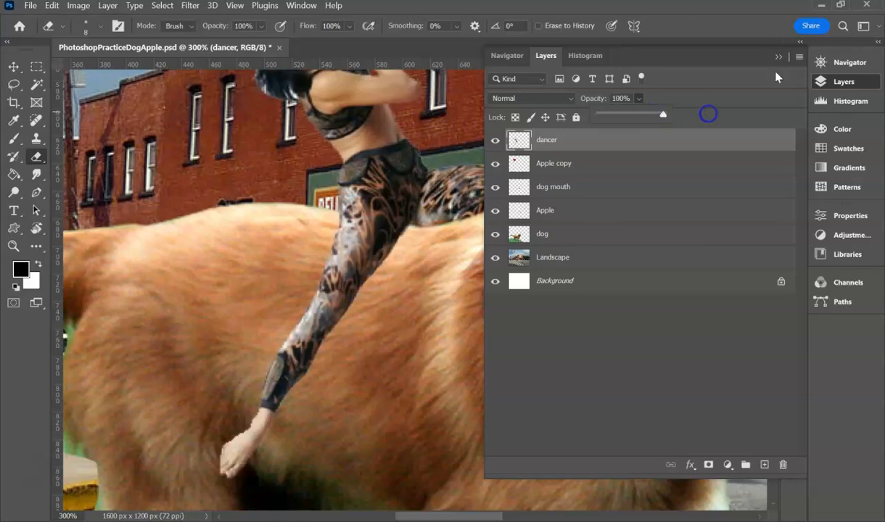
Move the large apple down out of the sky to just above the dancer's raised hand
{"action": "left_click", "coordinate": [841, 64]}
{"action": "left_click", "coordinate": [711, 143]}
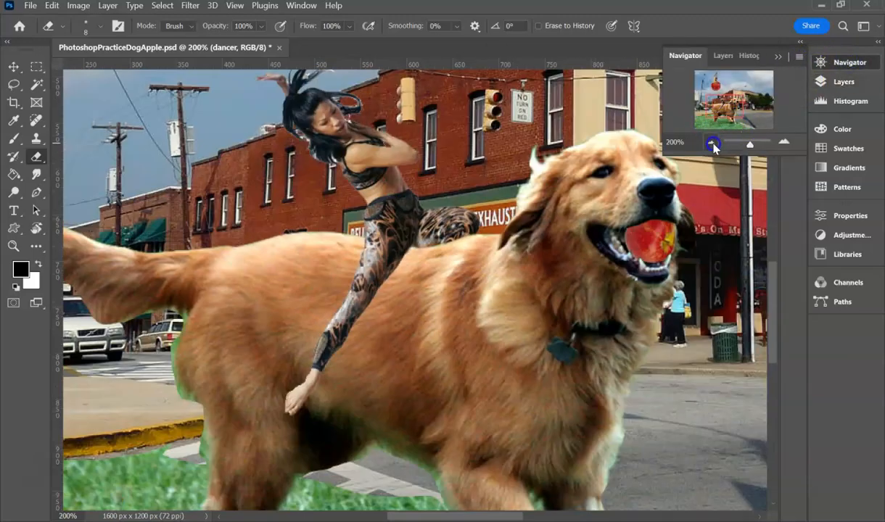
{"action": "left_click", "coordinate": [711, 143]}
{"action": "left_click", "coordinate": [711, 143]}
{"action": "left_click", "coordinate": [13, 67]}
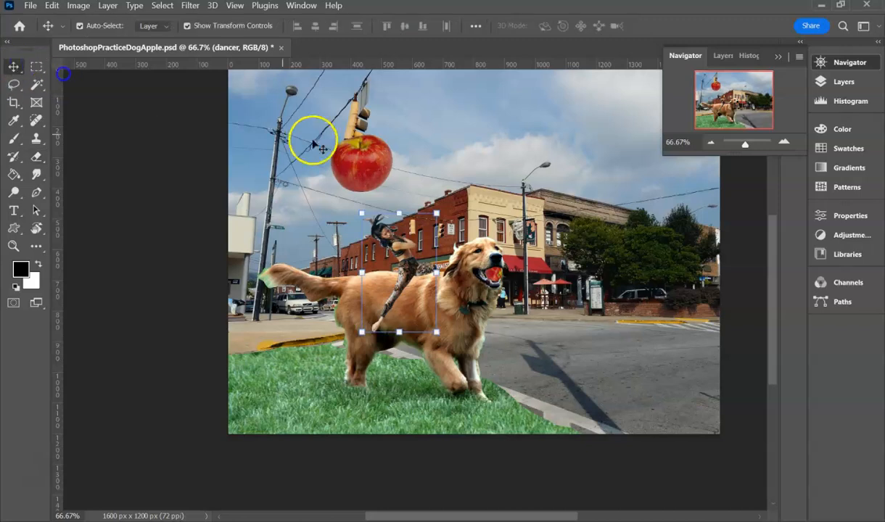
{"action": "left_click_drag", "start_coordinate": [365, 155], "coordinate": [375, 205]}
Reorder the Apple copy layer so it sits above the dancer layer
{"action": "left_click", "coordinate": [851, 84]}
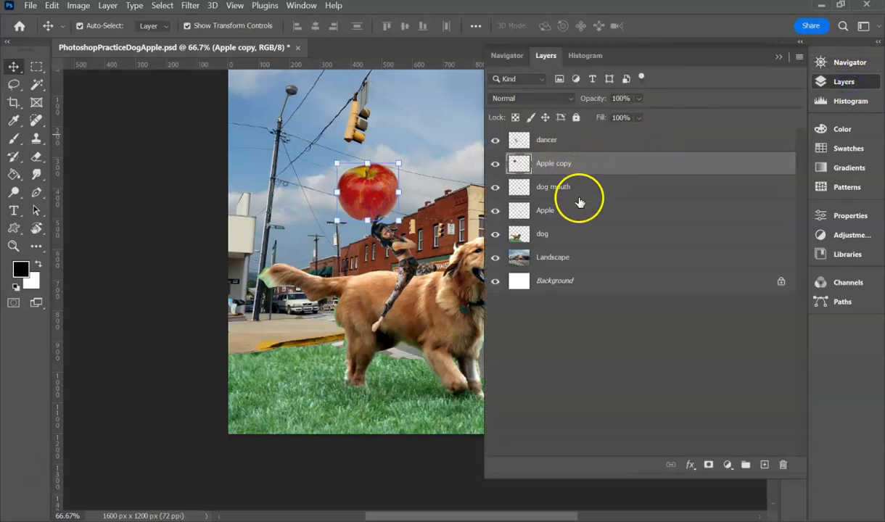
{"action": "left_click_drag", "start_coordinate": [585, 166], "coordinate": [565, 139]}
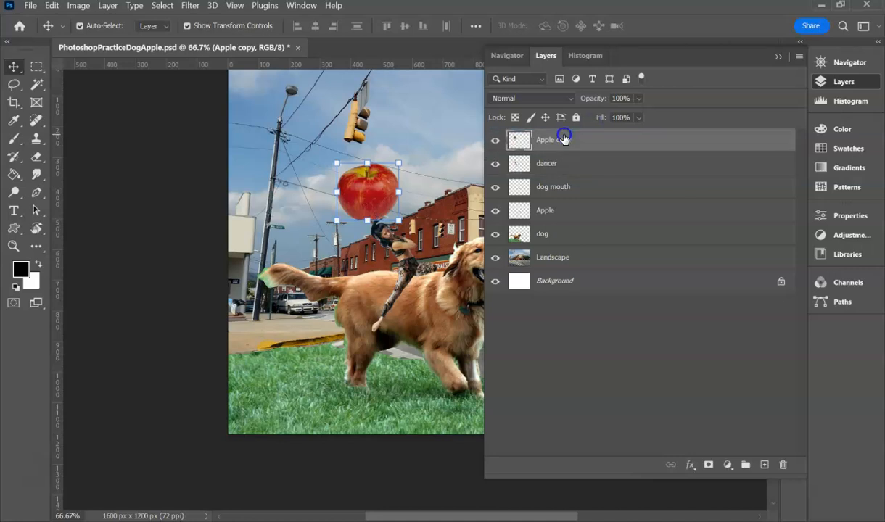
{"action": "left_click", "coordinate": [777, 57]}
Raise the large apple slightly and nudge it back down in small increments so it rests on the dancer's raised hand
{"action": "mouse_move", "coordinate": [355, 188]}
{"action": "left_mouse_down"}
{"action": "mouse_move", "coordinate": [361, 164]}
{"action": "mouse_move", "coordinate": [362, 177]}
{"action": "left_mouse_up"}
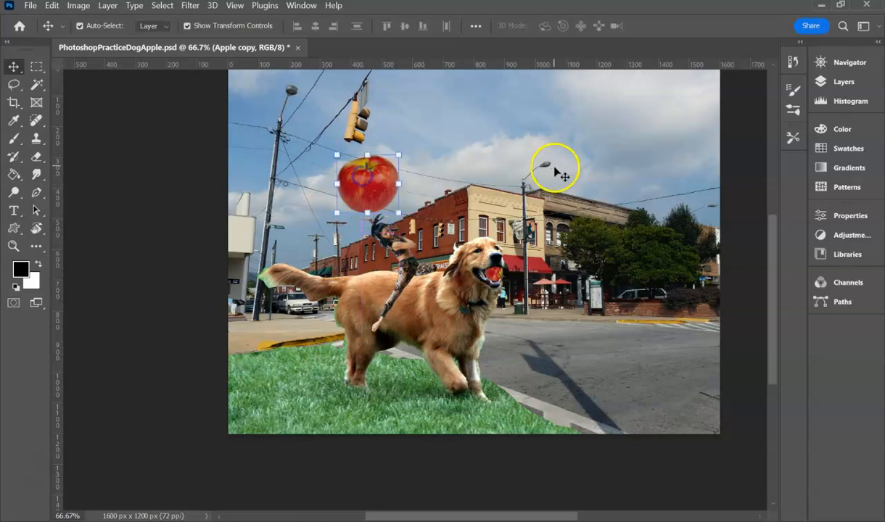
{"action": "key", "text": "Down"}
{"action": "key", "text": "Down"}
{"action": "key", "text": "Down"}
{"action": "key", "text": "Down"}
{"action": "key", "text": "Down"}
{"action": "key", "text": "Down"}
{"action": "key", "text": "Down"}
{"action": "key", "text": "Down"}
{"action": "key", "text": "Down"}
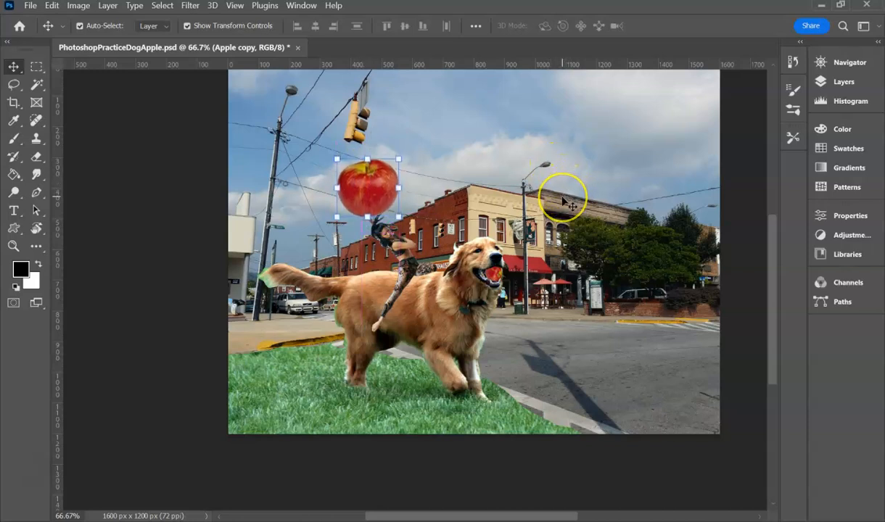
Select all layers from Landscape through Apple copy and stamp them into a new merged layer, keeping the originals
{"action": "left_click", "coordinate": [537, 196]}
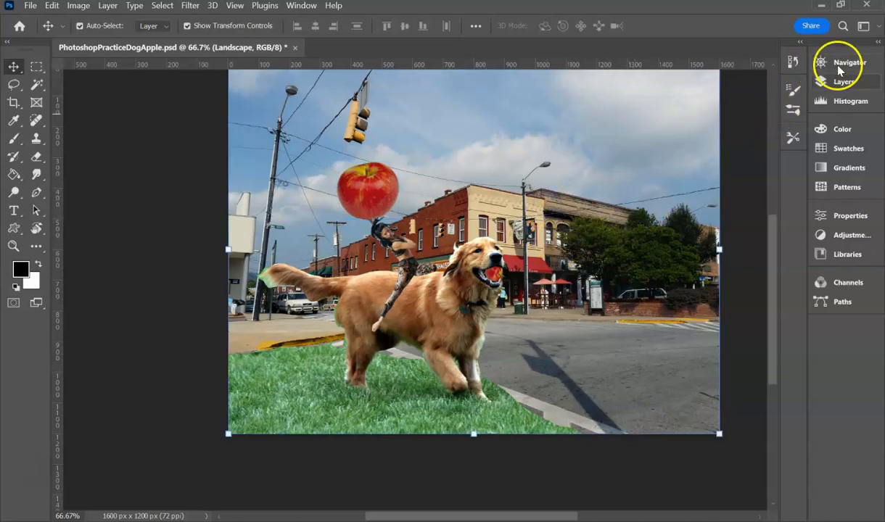
{"action": "left_click", "coordinate": [862, 82]}
{"action": "left_click", "coordinate": [779, 56]}
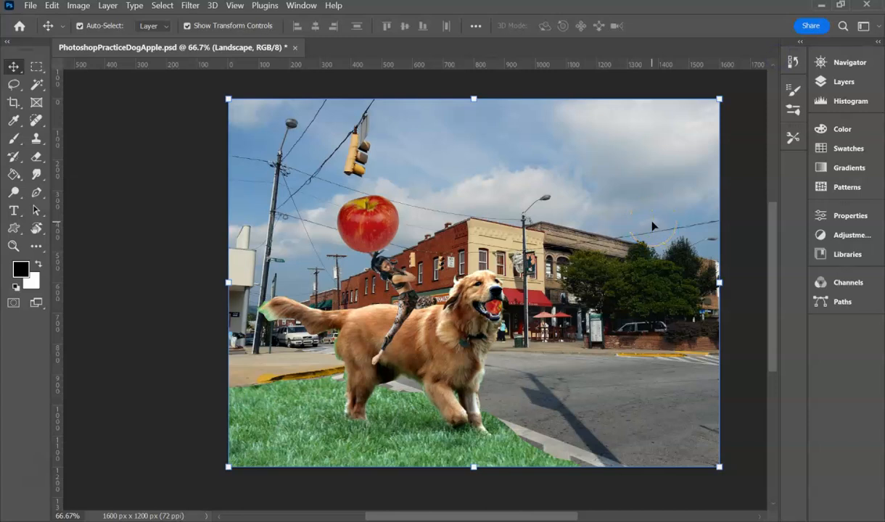
{"action": "left_click", "coordinate": [849, 82]}
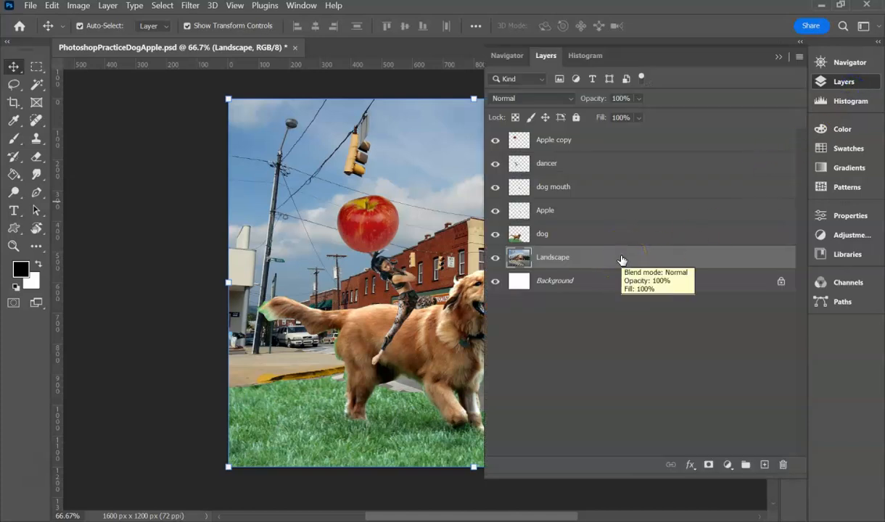
{"action": "left_click", "coordinate": [651, 140], "text": "shift"}
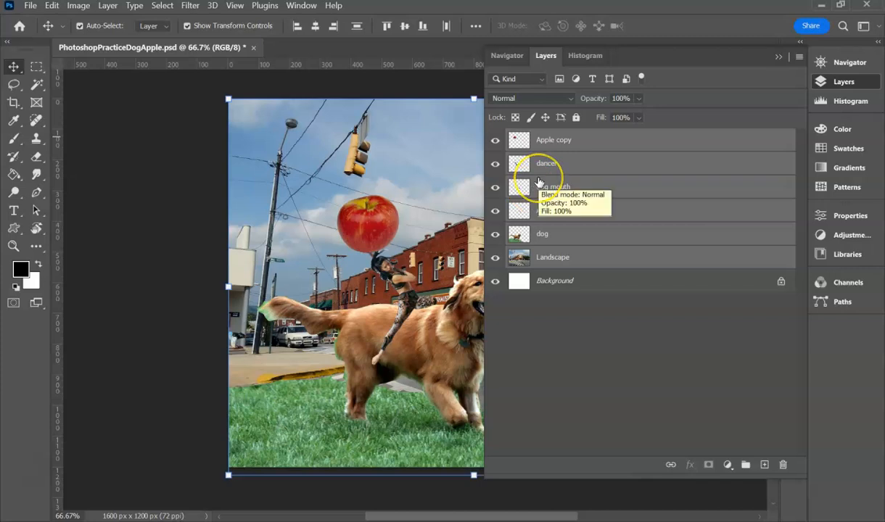
{"action": "key", "text": "ctrl"}
{"action": "key", "text": "ctrl+alt+e"}
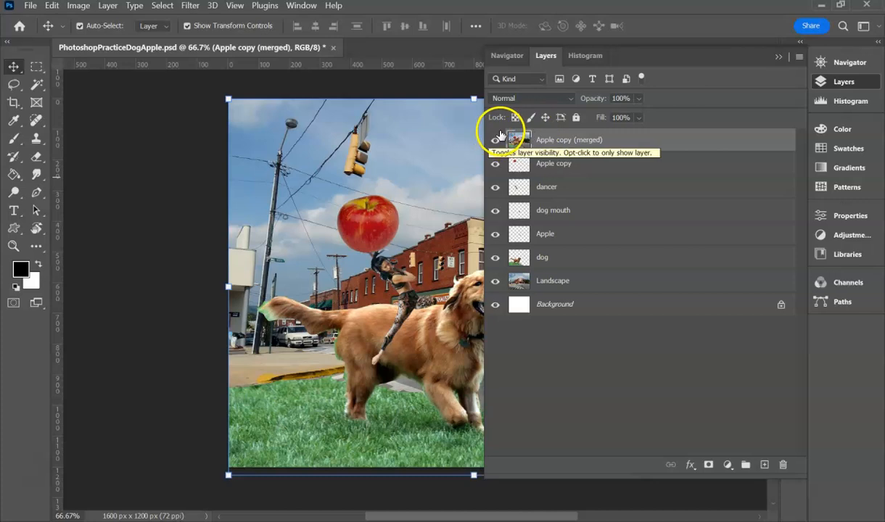
Open the Filter Gallery for the merged layer and reduce its preview to 50%
{"action": "left_click", "coordinate": [848, 63]}
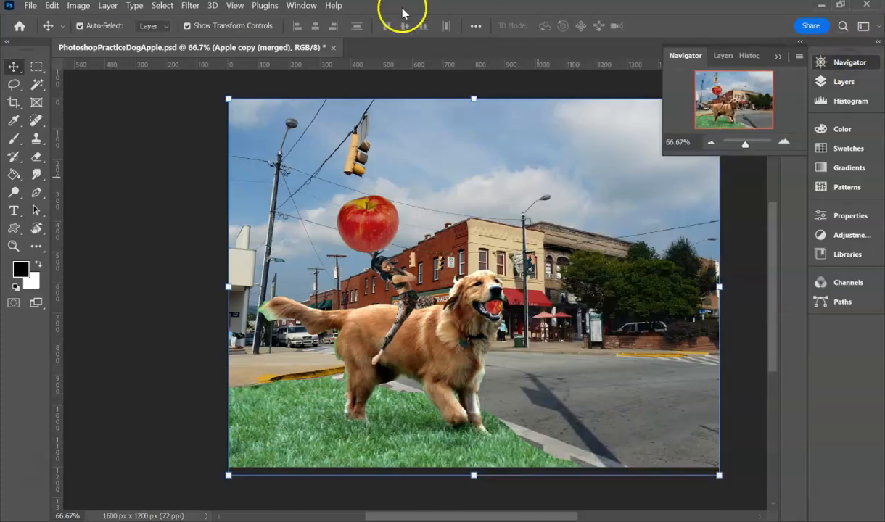
{"action": "left_click", "coordinate": [834, 66]}
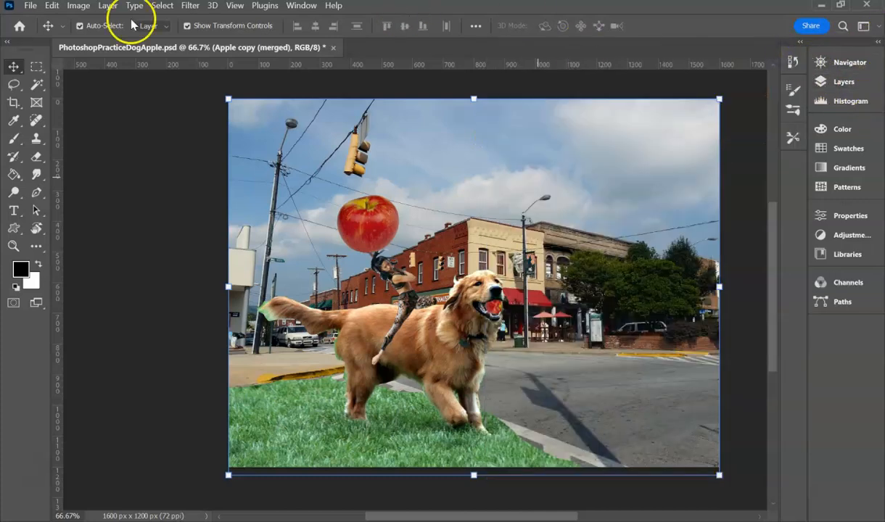
{"action": "left_click", "coordinate": [190, 6]}
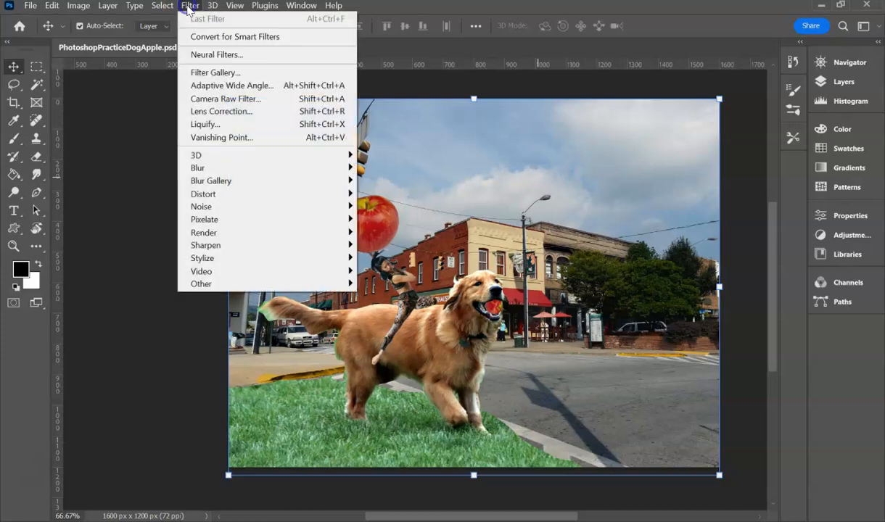
{"action": "left_click", "coordinate": [240, 73]}
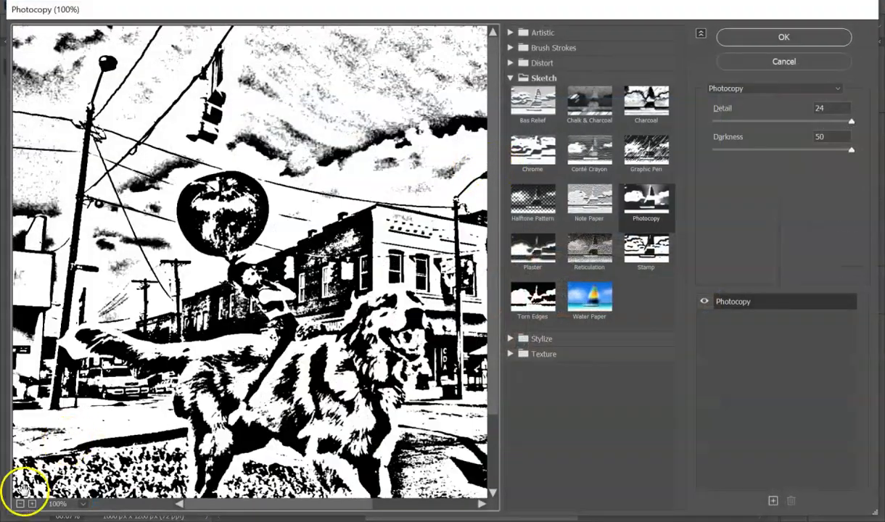
{"action": "left_click", "coordinate": [20, 504]}
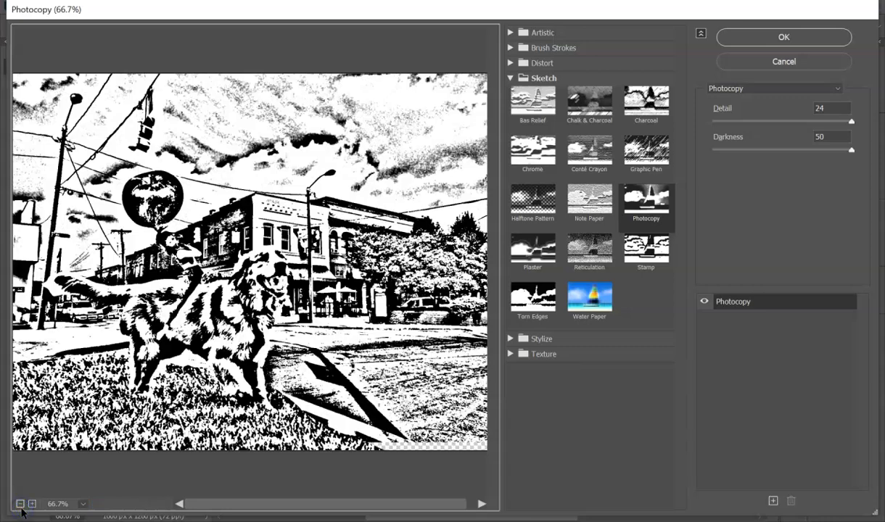
{"action": "left_click", "coordinate": [21, 507]}
Try the Artistic filters Colored Pencil, Film Grain, Paint Daubs, Palette Knife and Rough Pastels on the merged image
{"action": "left_click", "coordinate": [539, 32]}
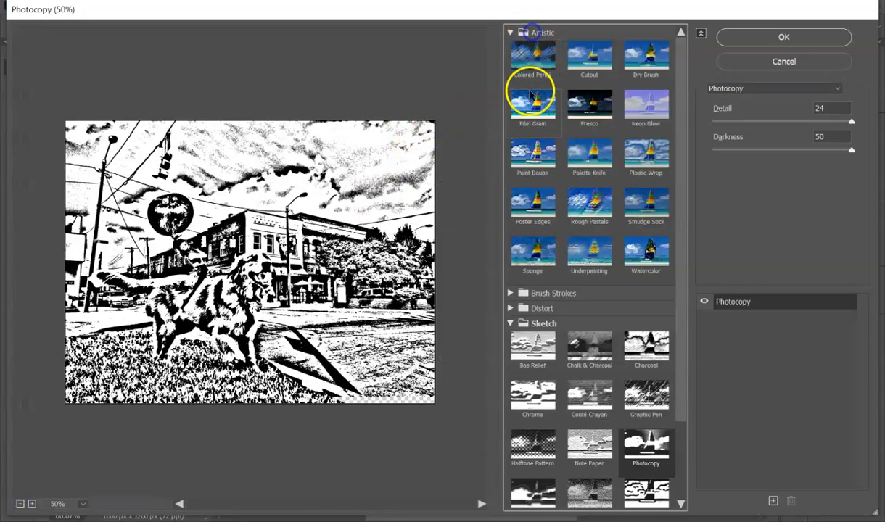
{"action": "left_click", "coordinate": [533, 57]}
{"action": "left_click", "coordinate": [537, 116]}
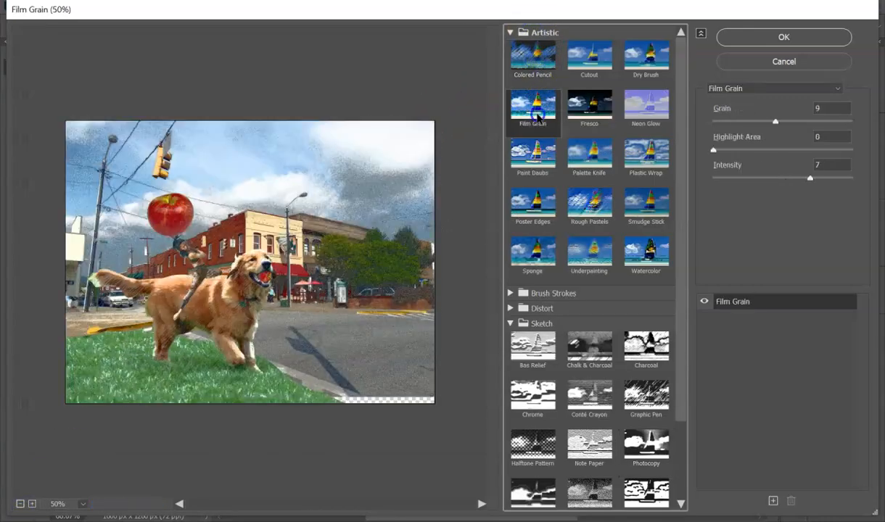
{"action": "left_click", "coordinate": [538, 149]}
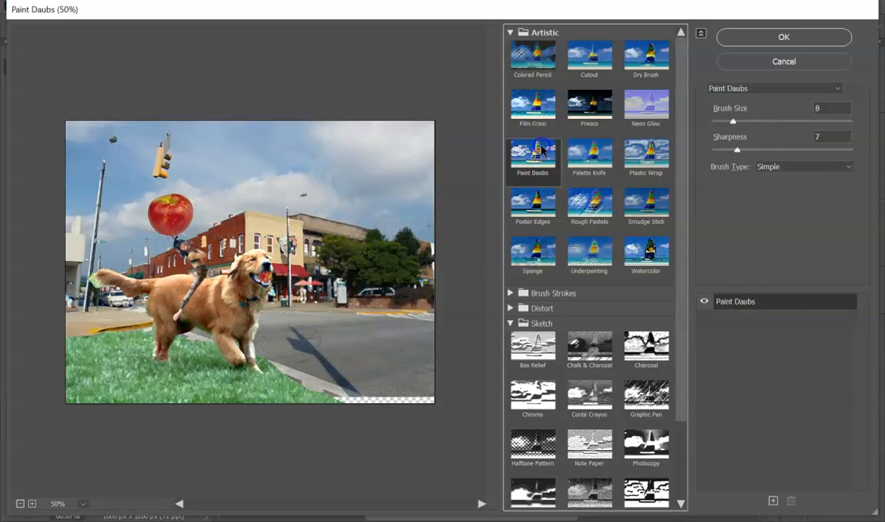
{"action": "left_click", "coordinate": [570, 159]}
{"action": "left_click", "coordinate": [584, 203]}
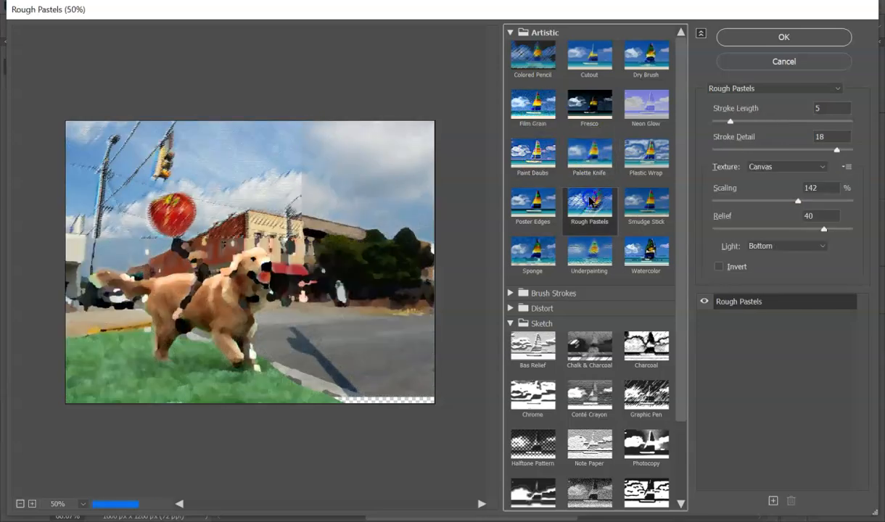
Apply the Poster Edges filter with edge thickness 8, edge intensity 5 and posterization 3
{"action": "left_click", "coordinate": [522, 211]}
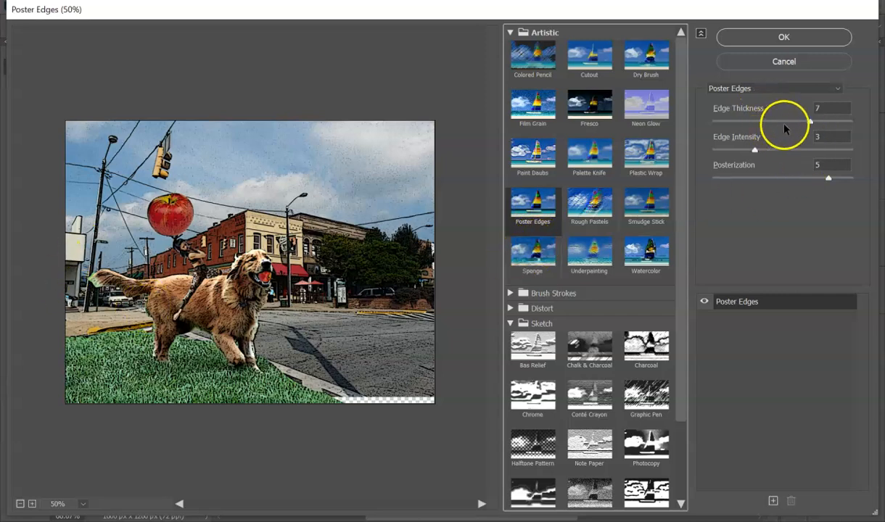
{"action": "left_click_drag", "start_coordinate": [760, 149], "coordinate": [801, 150]}
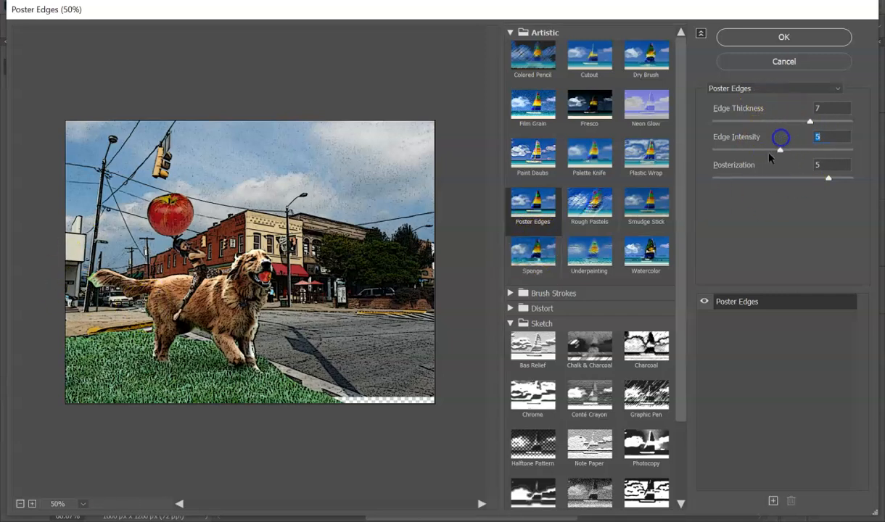
{"action": "left_click_drag", "start_coordinate": [771, 178], "coordinate": [808, 180]}
{"action": "left_click_drag", "start_coordinate": [809, 121], "coordinate": [818, 121]}
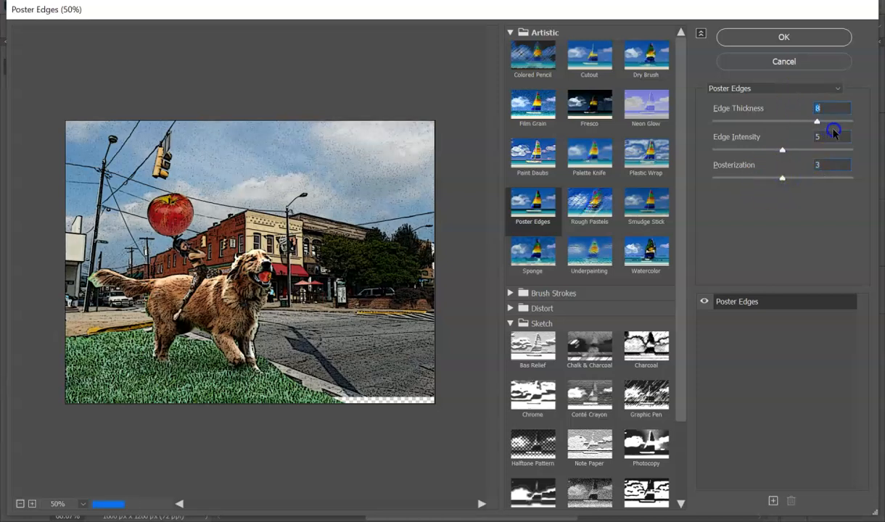
{"action": "left_click", "coordinate": [787, 36]}
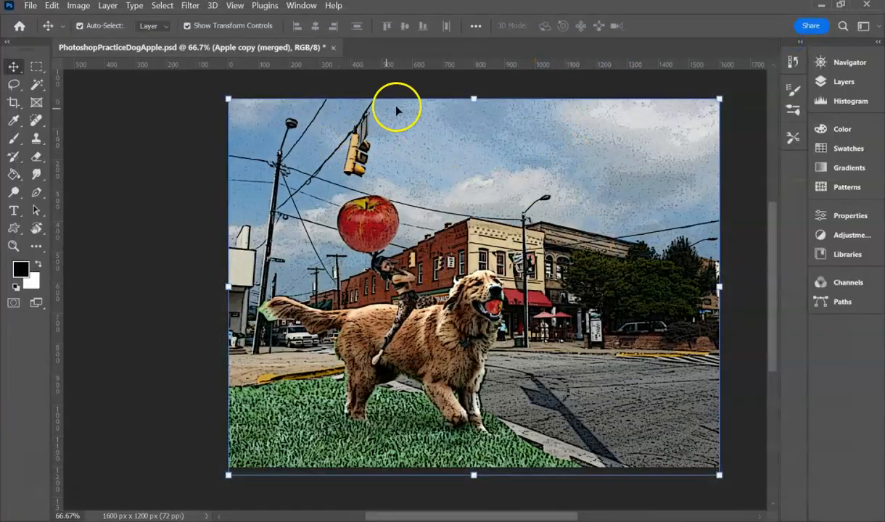
Adjust the merged layer's brightness to 44 and contrast to about 31
{"action": "left_click", "coordinate": [77, 7]}
{"action": "mouse_move", "coordinate": [108, 41]}
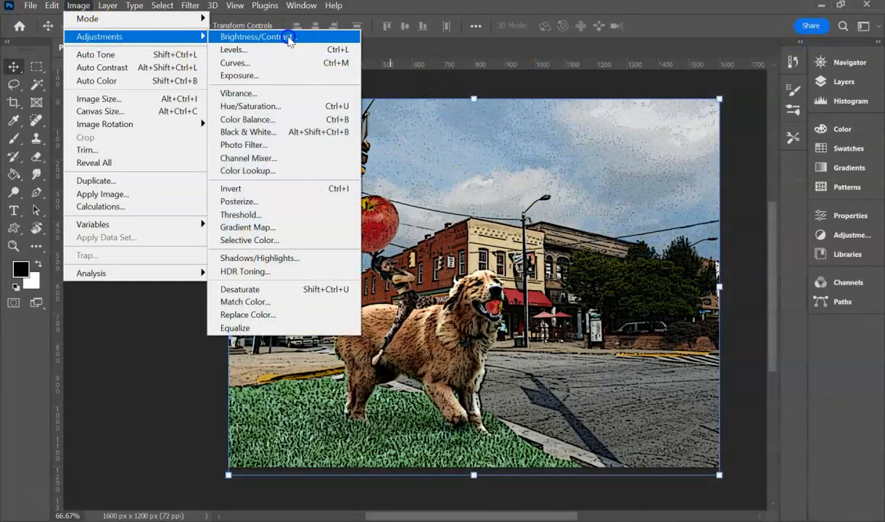
{"action": "left_click", "coordinate": [283, 37]}
{"action": "left_click_drag", "start_coordinate": [706, 289], "coordinate": [724, 289]}
{"action": "left_click_drag", "start_coordinate": [716, 326], "coordinate": [729, 327]}
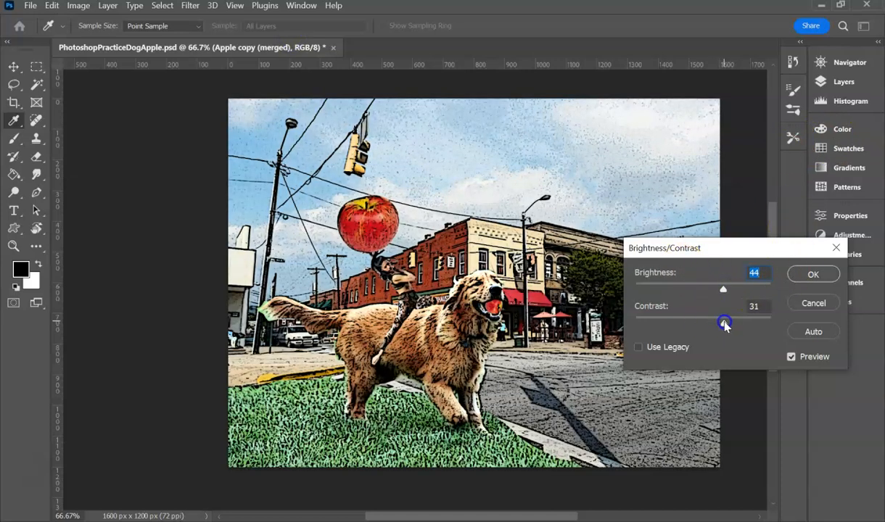
{"action": "left_click", "coordinate": [802, 274]}
{"action": "key", "text": "v"}
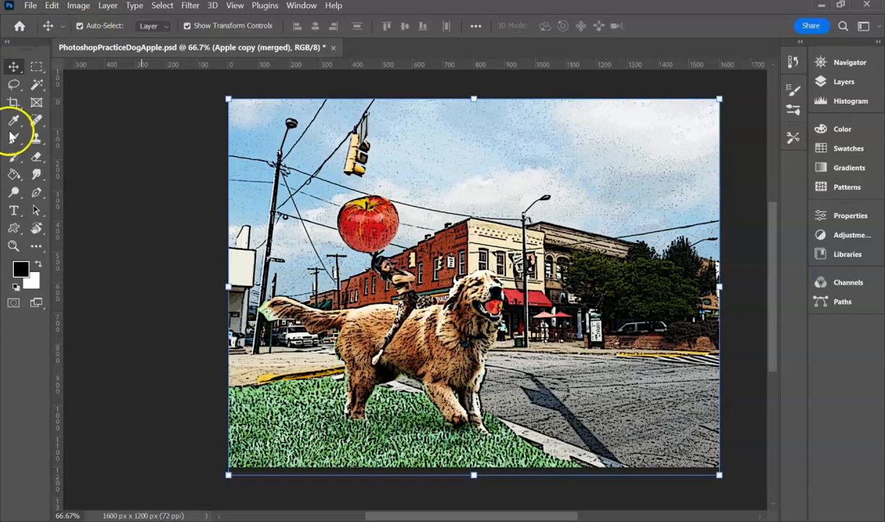
Choose the Smudge tool and set its soft brush size to 50 px
{"action": "left_click", "coordinate": [35, 176]}
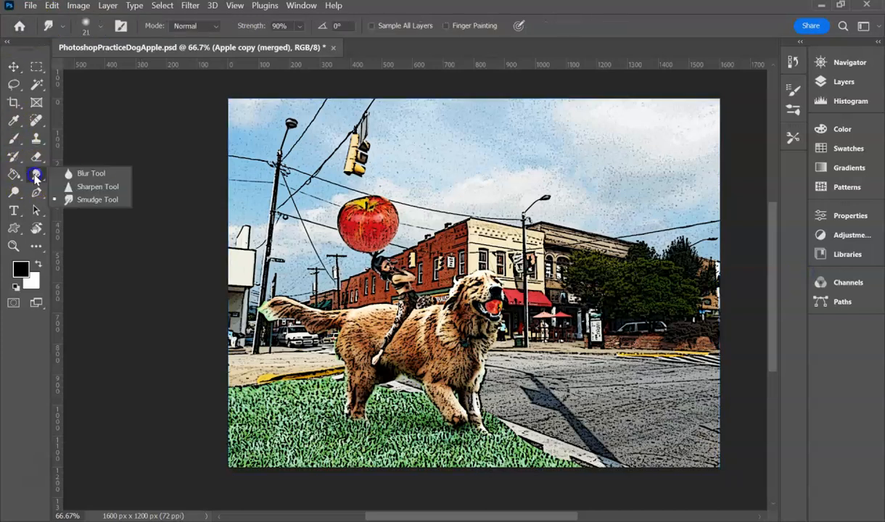
{"action": "left_click", "coordinate": [78, 175]}
{"action": "mouse_move", "coordinate": [36, 175]}
{"action": "left_mouse_down"}
{"action": "mouse_move", "coordinate": [73, 179]}
{"action": "mouse_move", "coordinate": [92, 204]}
{"action": "left_mouse_up"}
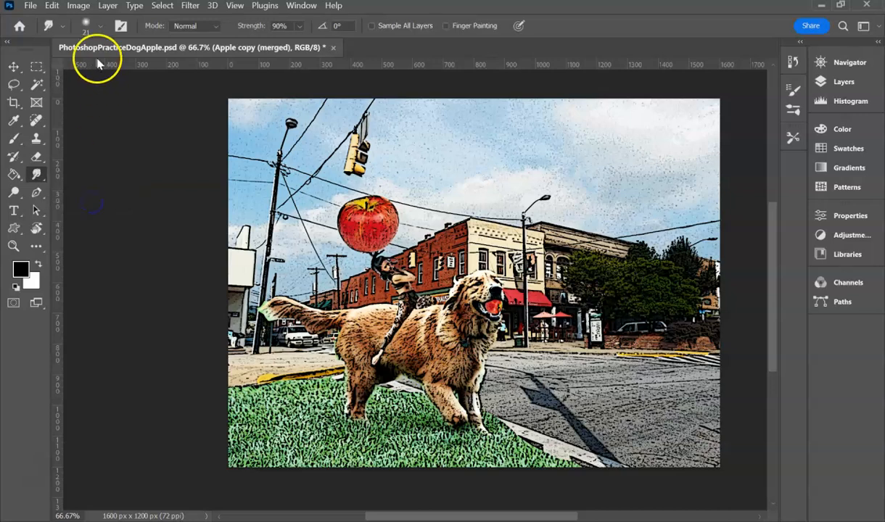
{"action": "left_click", "coordinate": [99, 29]}
{"action": "left_click_drag", "start_coordinate": [101, 75], "coordinate": [99, 69]}
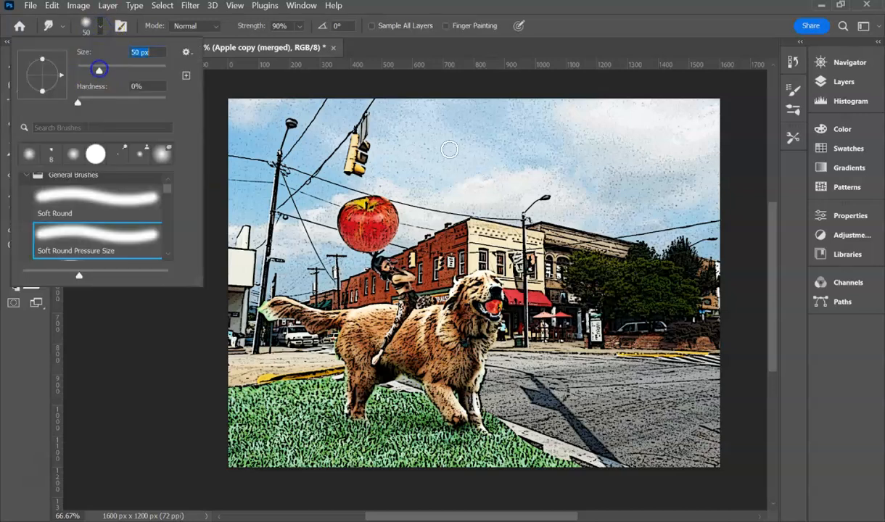
Smudge away the dark speckles in the sky above the brick building and between the traffic light and the street lamp
{"action": "left_click", "coordinate": [506, 182]}
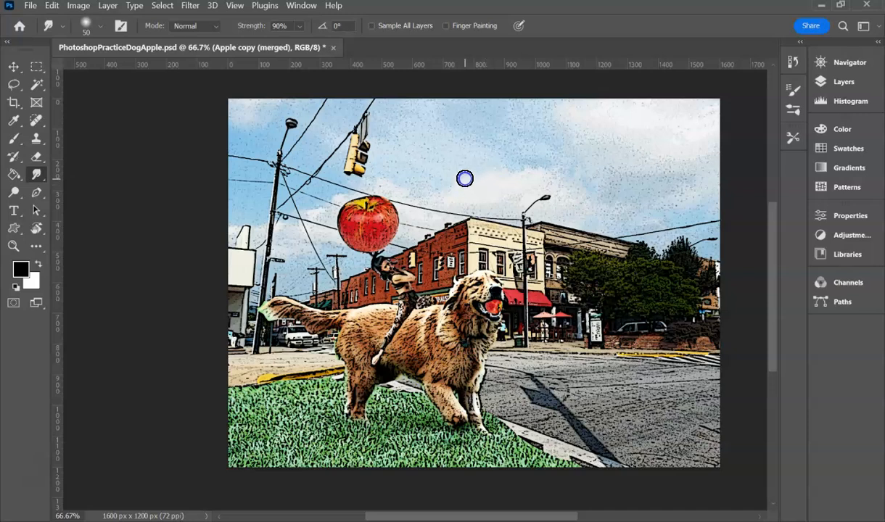
{"action": "left_click_drag", "start_coordinate": [437, 190], "coordinate": [503, 179]}
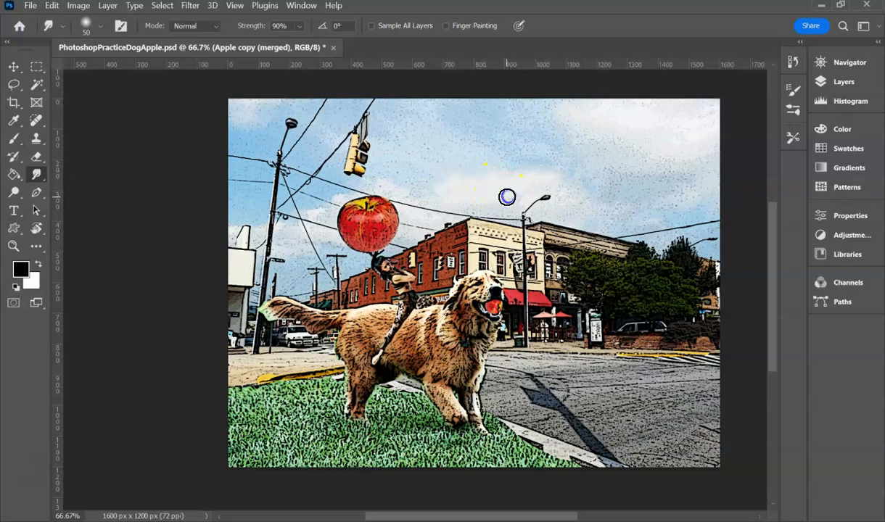
{"action": "mouse_move", "coordinate": [463, 208]}
{"action": "left_mouse_down"}
{"action": "mouse_move", "coordinate": [434, 194]}
{"action": "mouse_move", "coordinate": [503, 209]}
{"action": "left_mouse_up"}
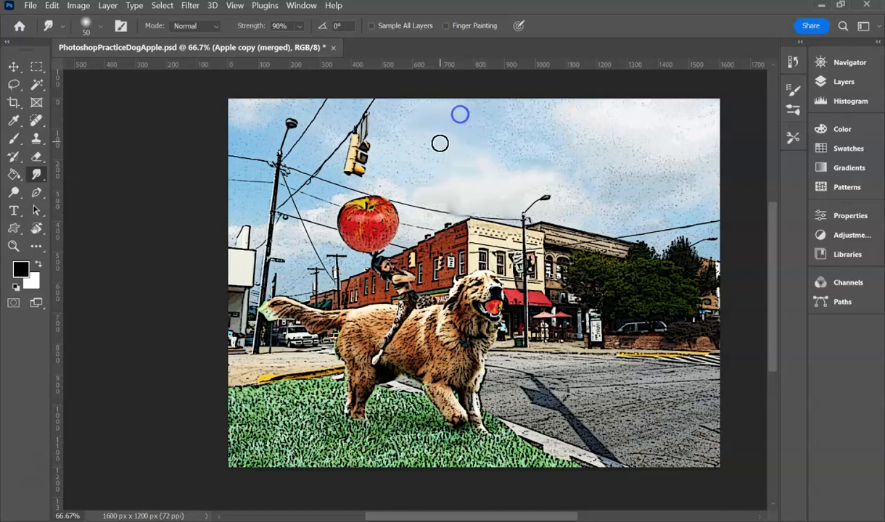
{"action": "mouse_move", "coordinate": [414, 172]}
{"action": "left_mouse_down"}
{"action": "mouse_move", "coordinate": [389, 134]}
{"action": "mouse_move", "coordinate": [391, 117]}
{"action": "mouse_move", "coordinate": [407, 112]}
{"action": "mouse_move", "coordinate": [406, 141]}
{"action": "left_mouse_up"}
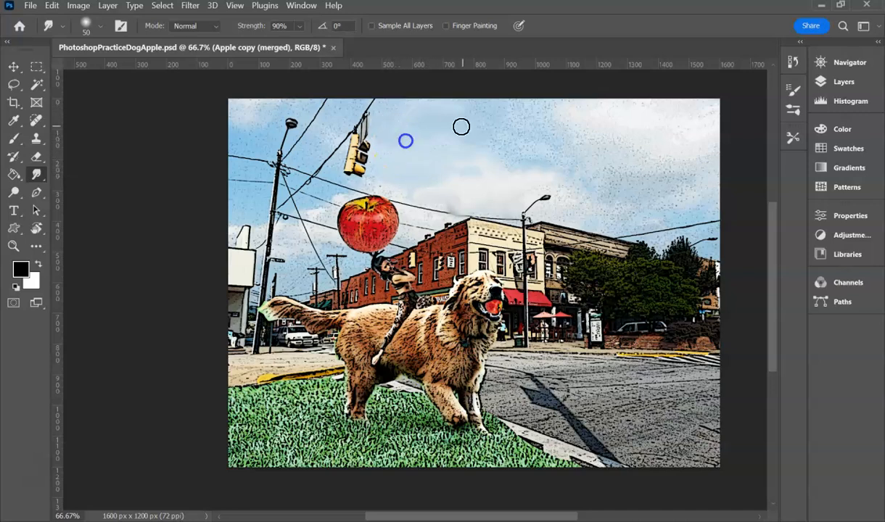
{"action": "left_click_drag", "start_coordinate": [439, 198], "coordinate": [444, 237]}
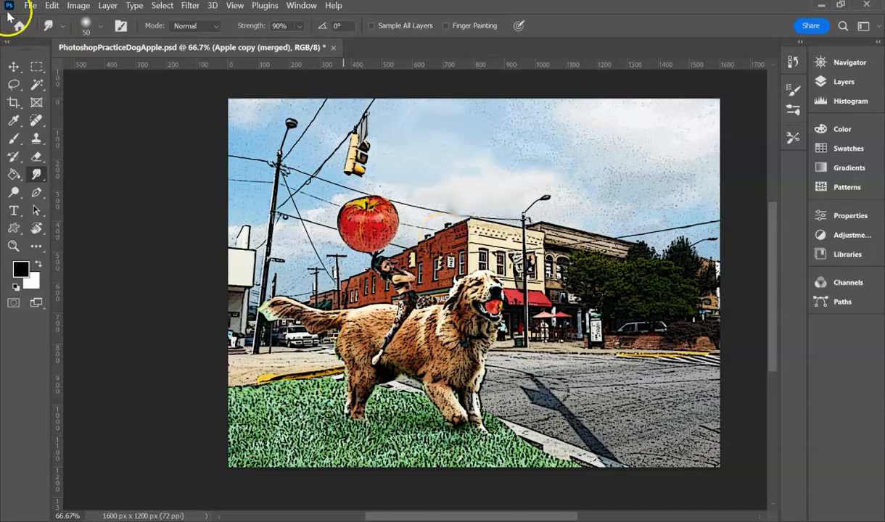
Switch to the Paint Bucket tool and expand the collapsed panels to full size
{"action": "left_click", "coordinate": [11, 120]}
{"action": "left_click", "coordinate": [12, 140]}
{"action": "left_click", "coordinate": [13, 174]}
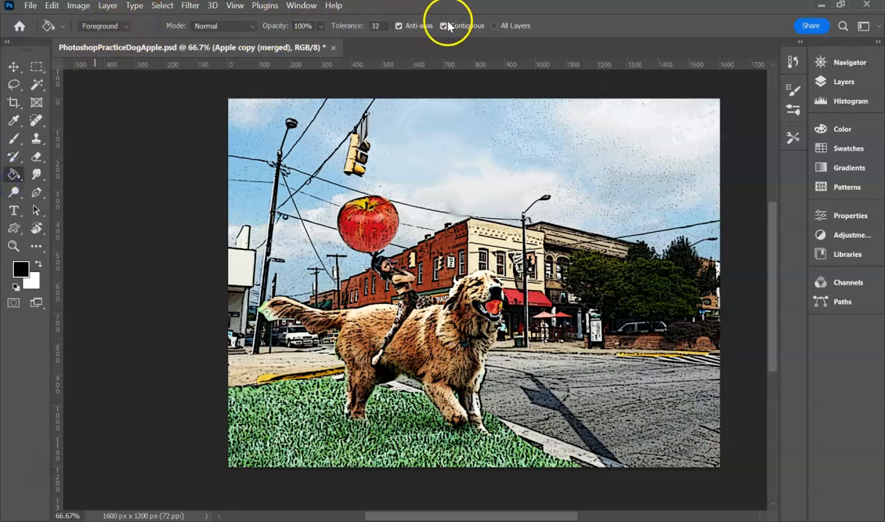
{"action": "left_click", "coordinate": [861, 30]}
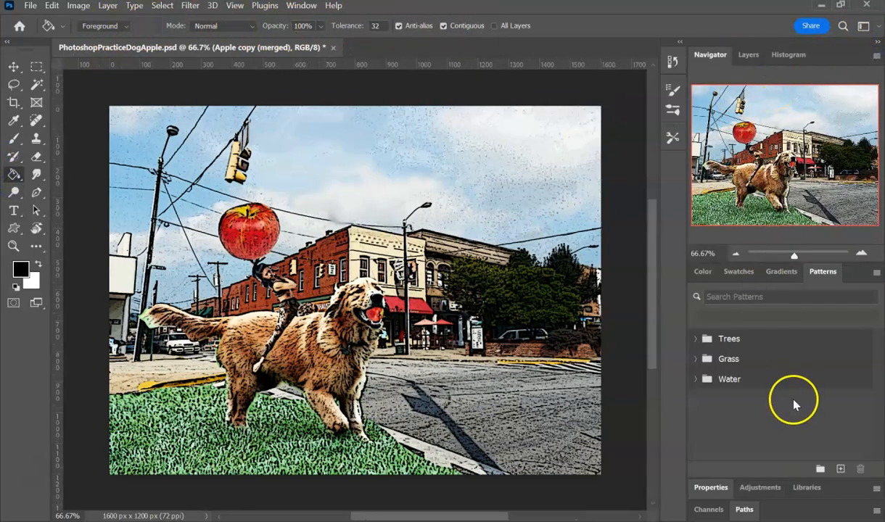
{"action": "left_click", "coordinate": [301, 6]}
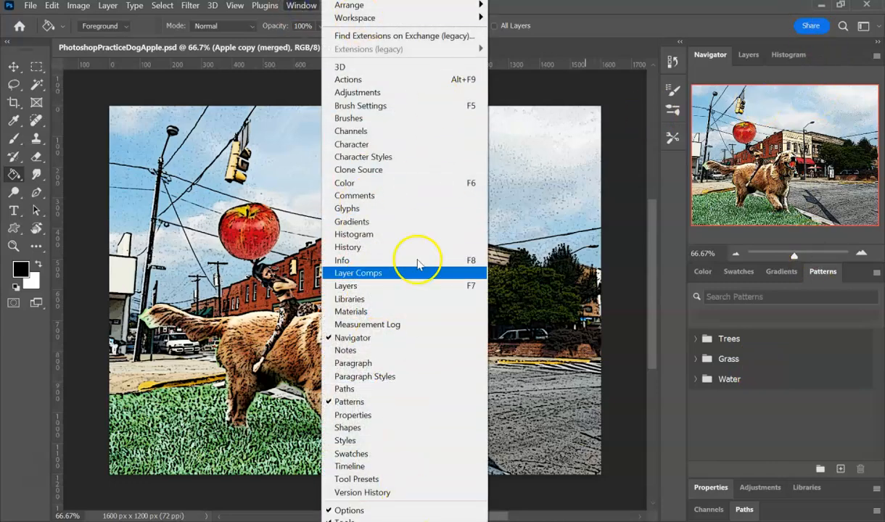
{"action": "mouse_move", "coordinate": [190, 6]}
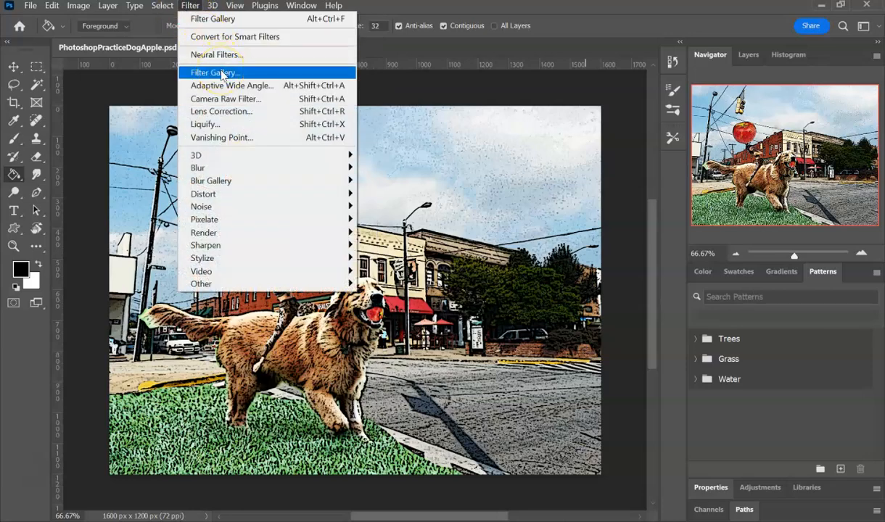
Apply a Vibrance adjustment to the merged layer with vibrance +44 and saturation +27
{"action": "left_click", "coordinate": [80, 5]}
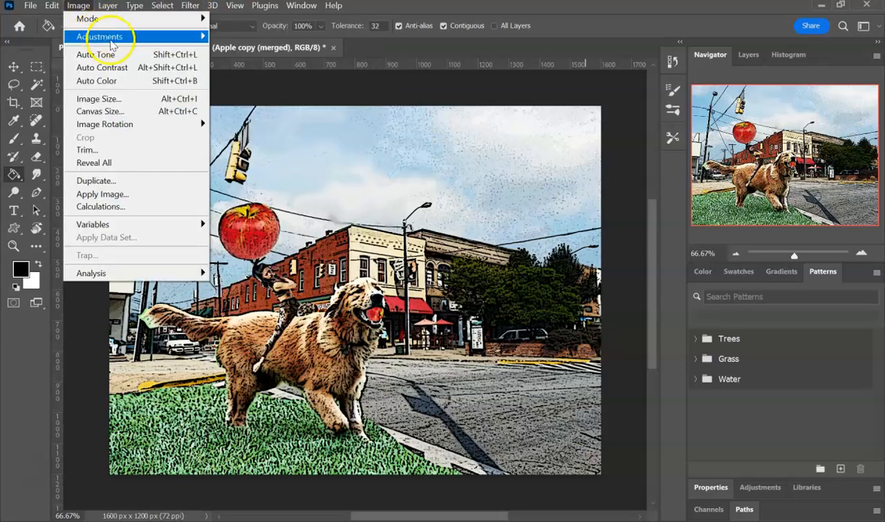
{"action": "mouse_move", "coordinate": [111, 45]}
{"action": "left_click", "coordinate": [265, 91]}
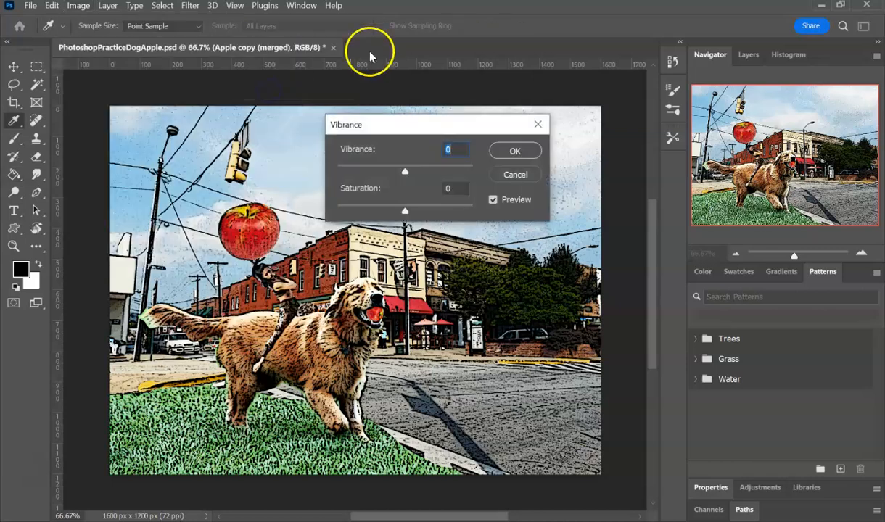
{"action": "left_click_drag", "start_coordinate": [405, 172], "coordinate": [436, 173]}
{"action": "left_click_drag", "start_coordinate": [405, 210], "coordinate": [425, 220]}
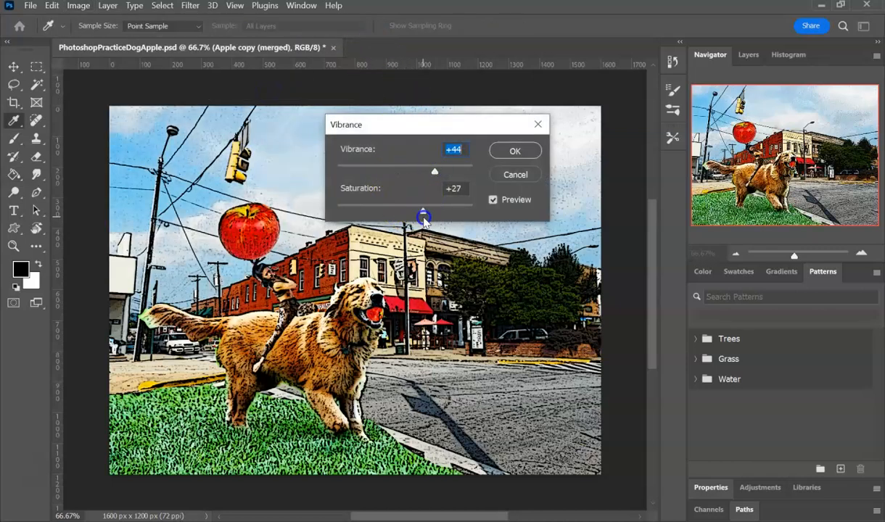
{"action": "left_click", "coordinate": [515, 151]}
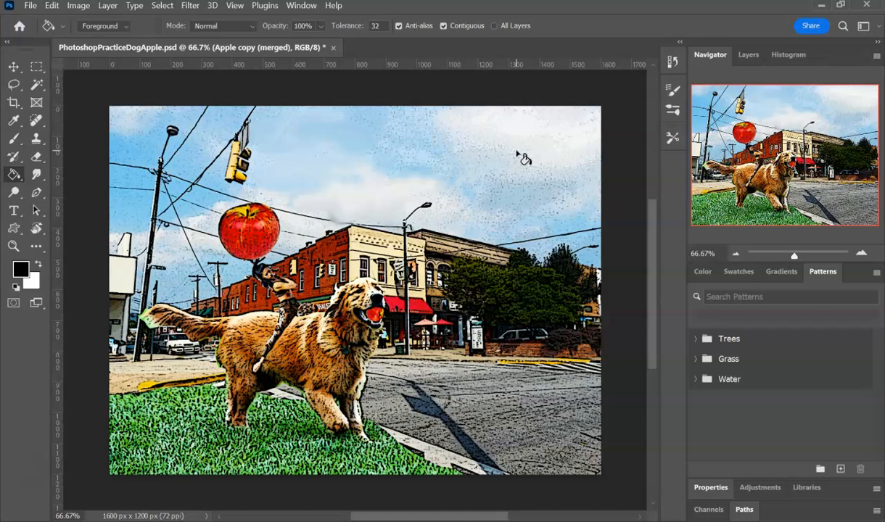
Show the layer list and flatten the image into a single background layer
{"action": "left_click", "coordinate": [749, 55]}
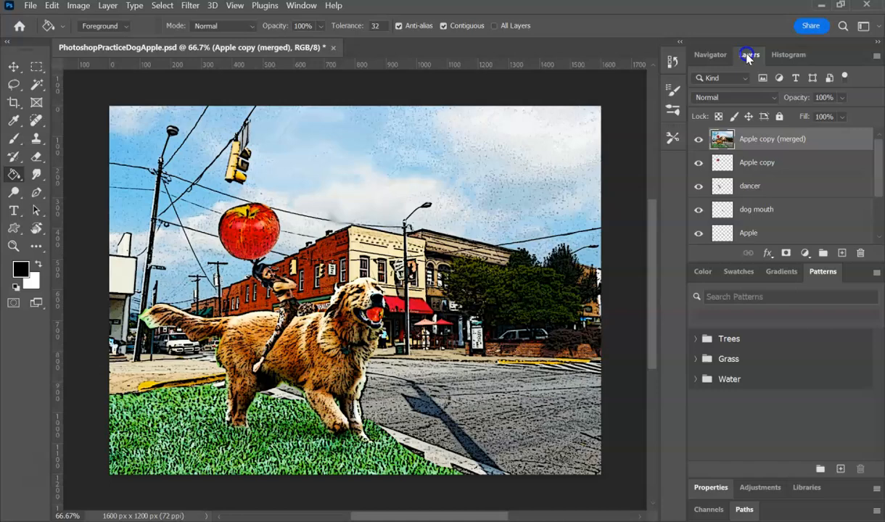
{"action": "left_click", "coordinate": [107, 5]}
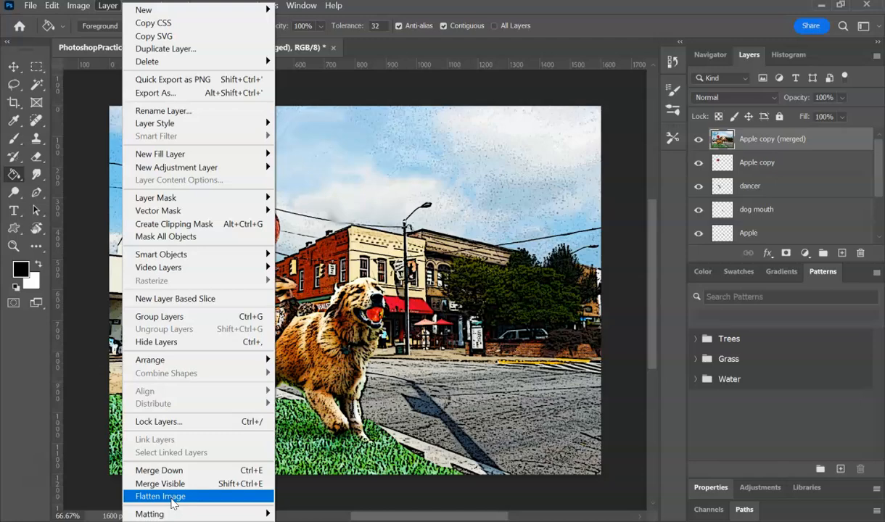
{"action": "left_click", "coordinate": [173, 499]}
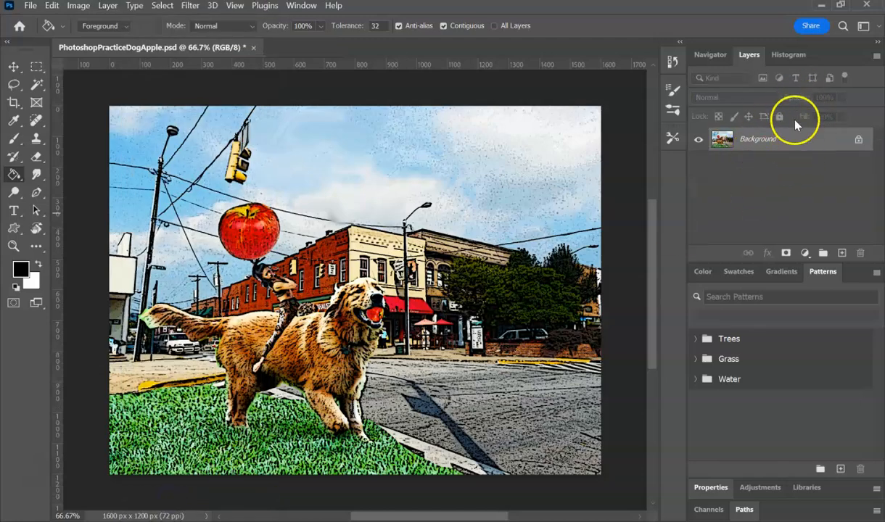
Try saving the flattened image in Downloads as a JPEG named PhotoshopPracticeDogApple followed by the author's name
{"action": "left_click", "coordinate": [30, 5]}
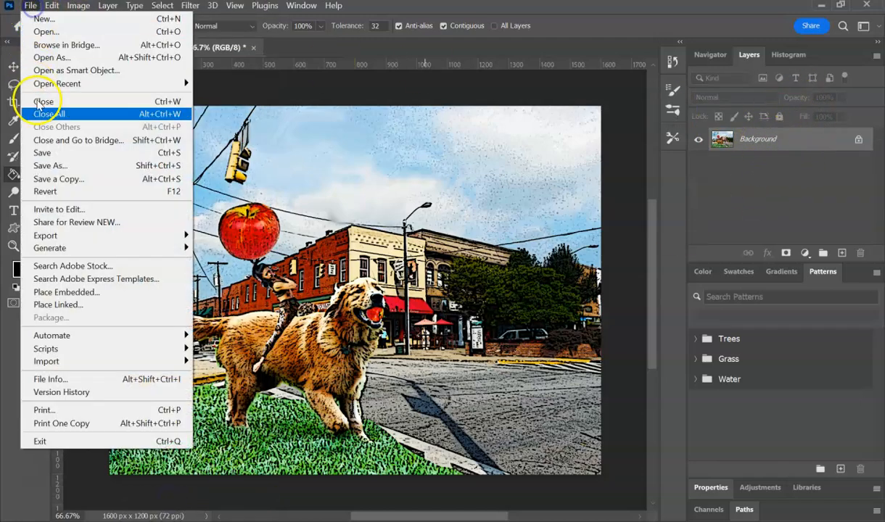
{"action": "left_click", "coordinate": [152, 167]}
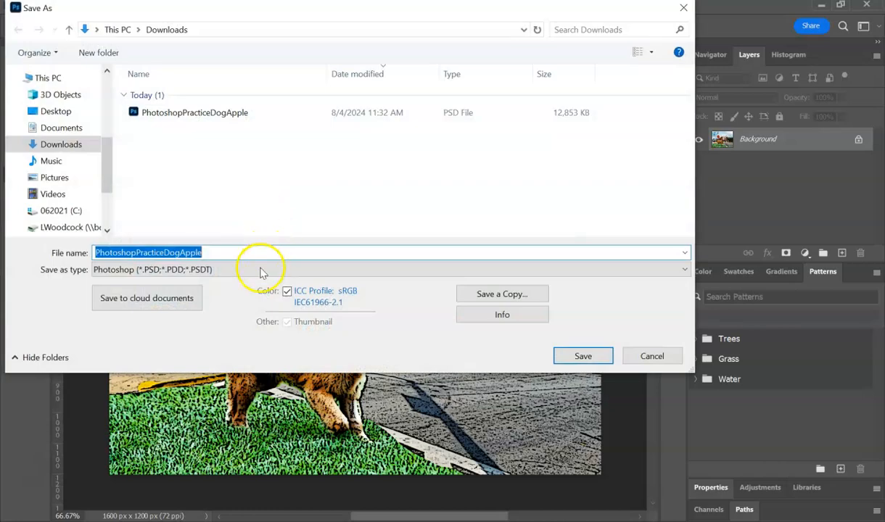
{"action": "left_click", "coordinate": [261, 270]}
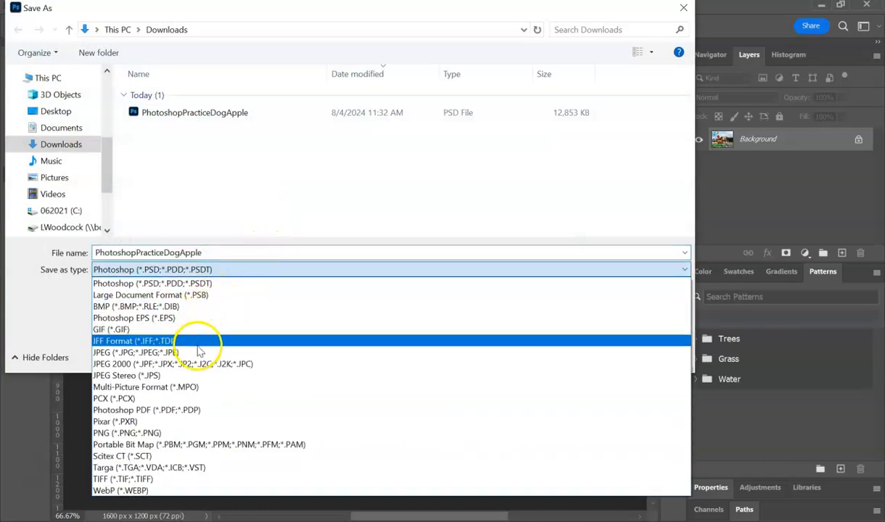
{"action": "left_click", "coordinate": [197, 353]}
{"action": "left_click", "coordinate": [98, 252]}
{"action": "left_click", "coordinate": [97, 252]}
{"action": "left_click", "coordinate": [97, 251]}
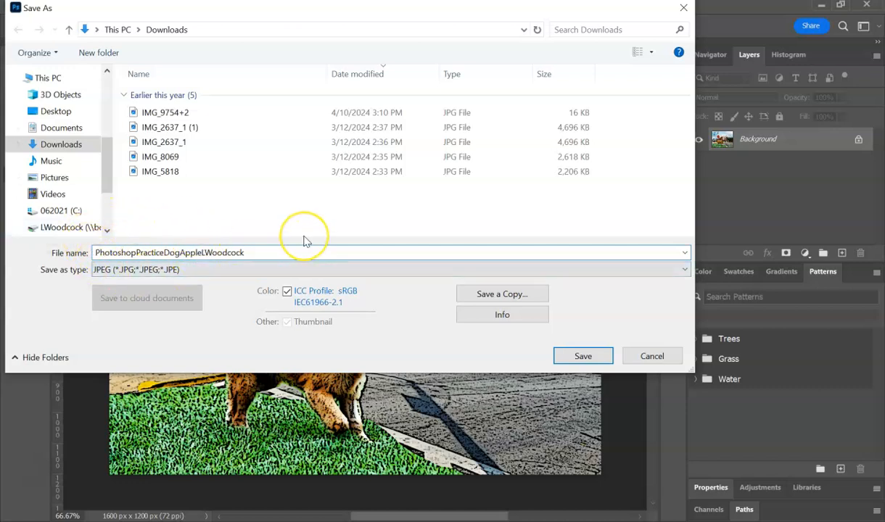
Try the special characters #$. at the end of the file name, remove them and cancel the save
{"action": "type", "text": "#"}
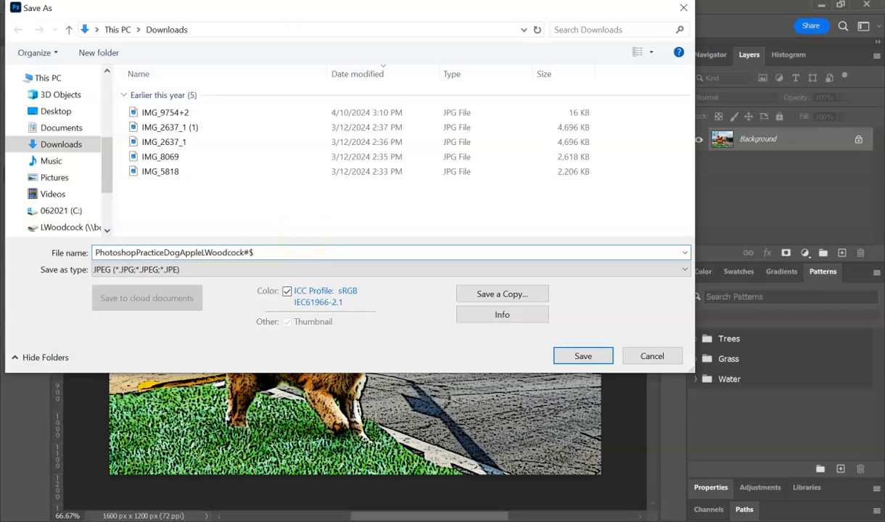
{"action": "type", "text": "$."}
{"action": "key", "text": "BackSpace"}
{"action": "key", "text": "BackSpace"}
{"action": "key", "text": "BackSpace"}
{"action": "key", "text": "BackSpace"}
{"action": "type", "text": "k"}
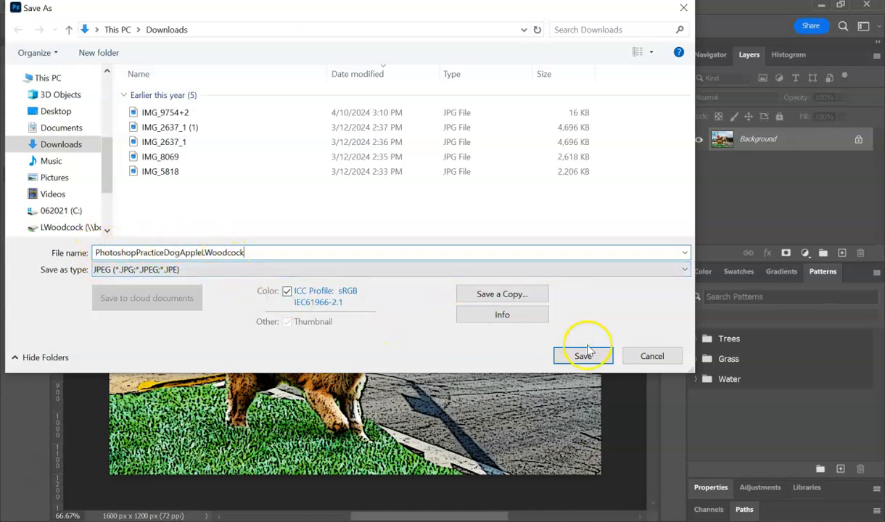
{"action": "left_click", "coordinate": [643, 359]}
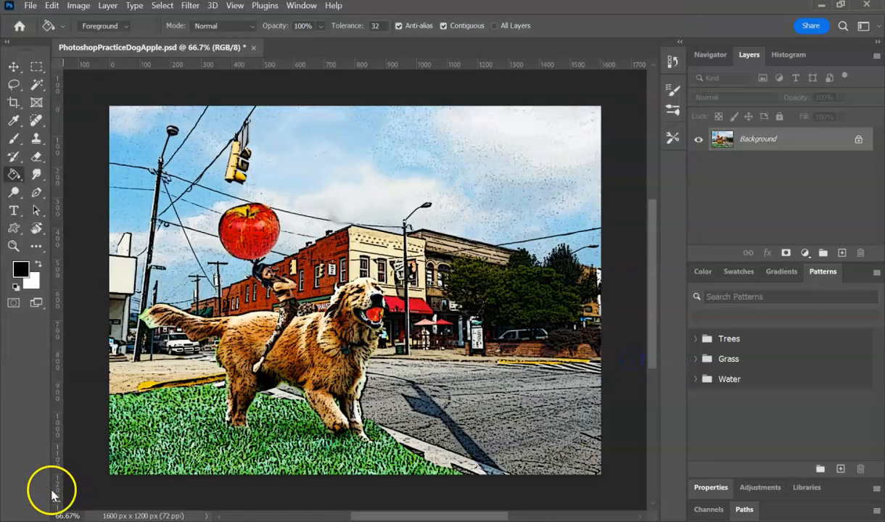